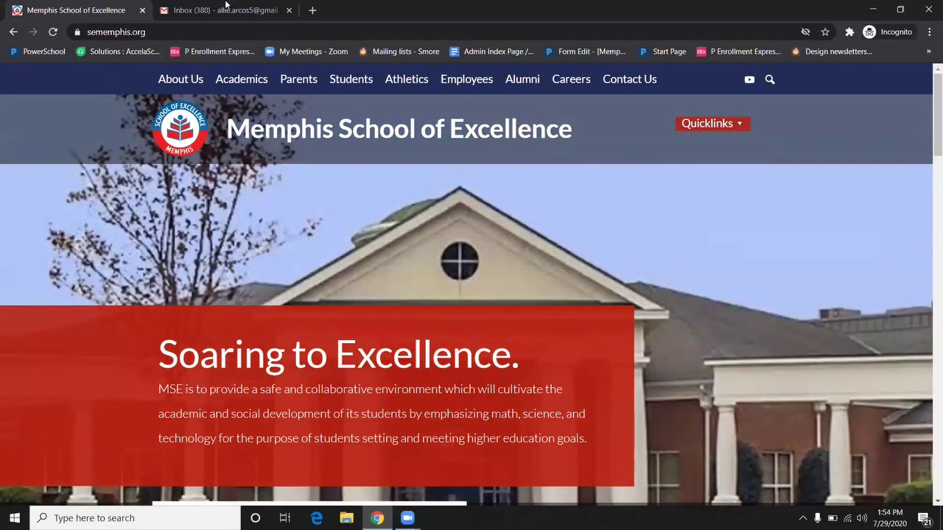
Step: Read the PowerSchool Registration email in Gmail's Promotions, then return to the school website
{"action": "left_click", "coordinate": [226, 8]}
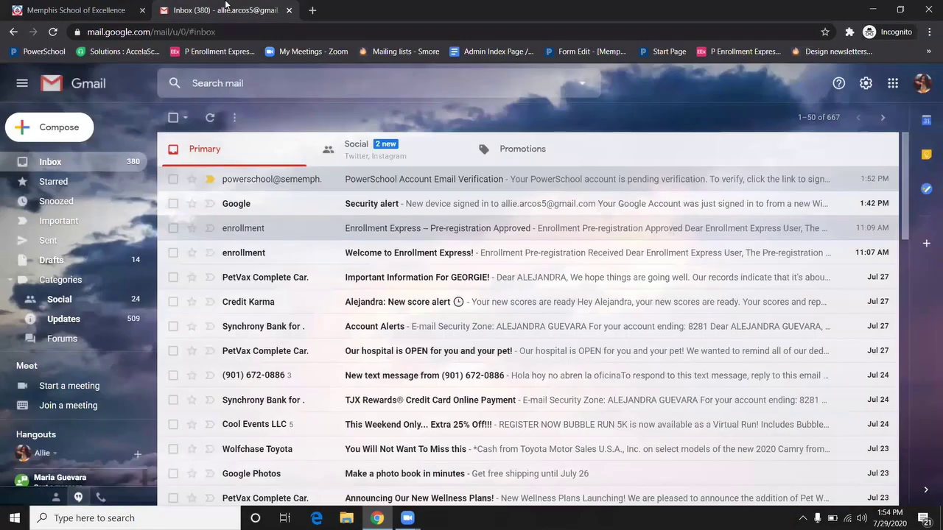
{"action": "left_click", "coordinate": [530, 156]}
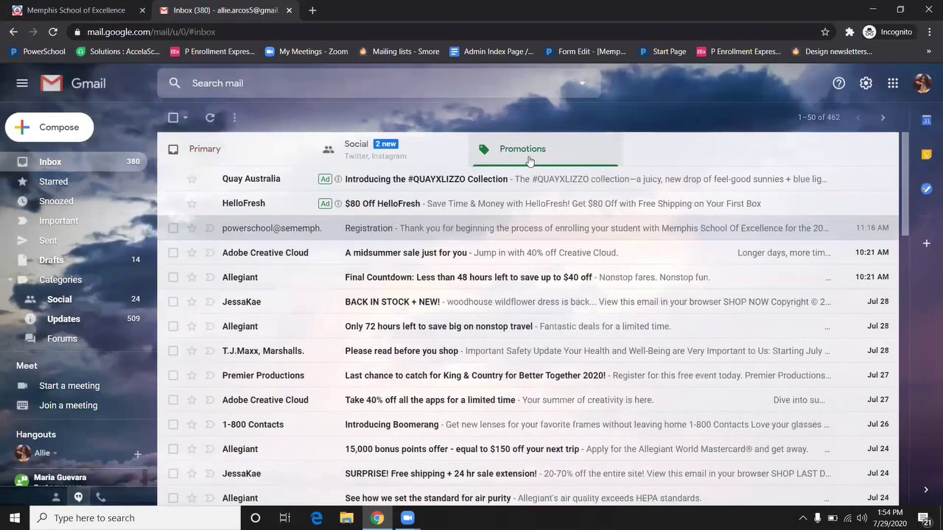
{"action": "left_click", "coordinate": [375, 235]}
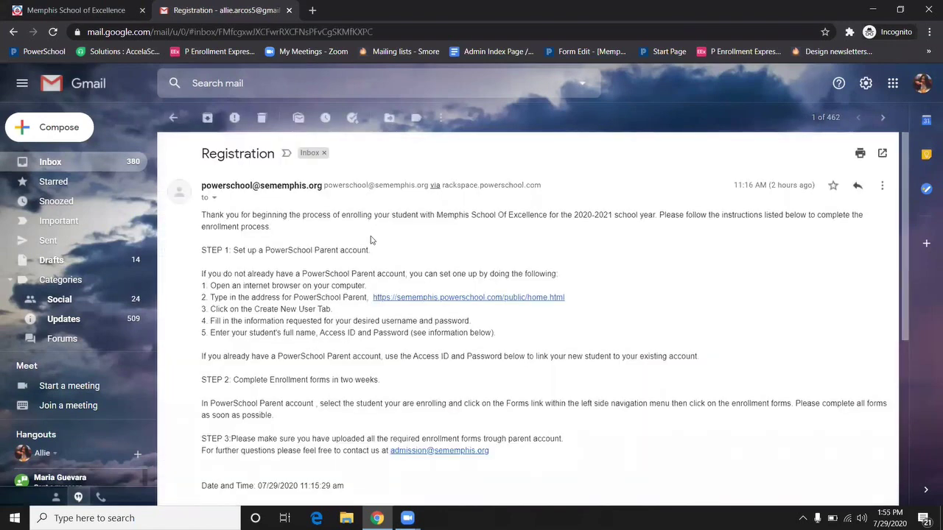
{"action": "left_click", "coordinate": [63, 10]}
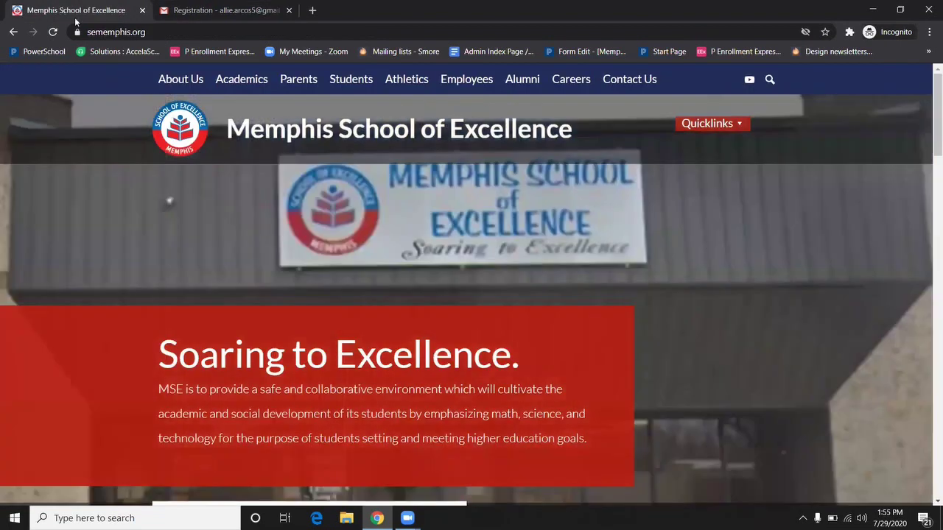
Step: Go to MSE PowerSchool Login from the Parents menu and begin creating a parent account
{"action": "mouse_move", "coordinate": [308, 87]}
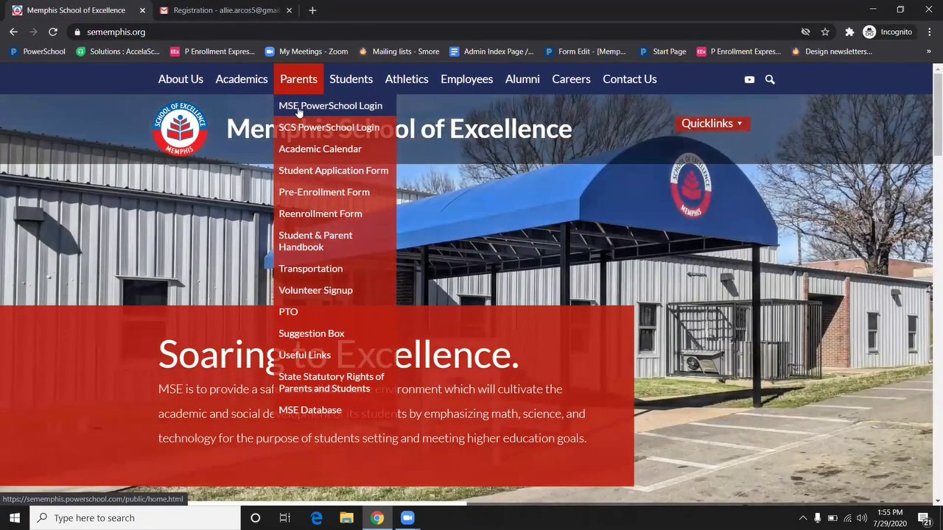
{"action": "left_click", "coordinate": [328, 108]}
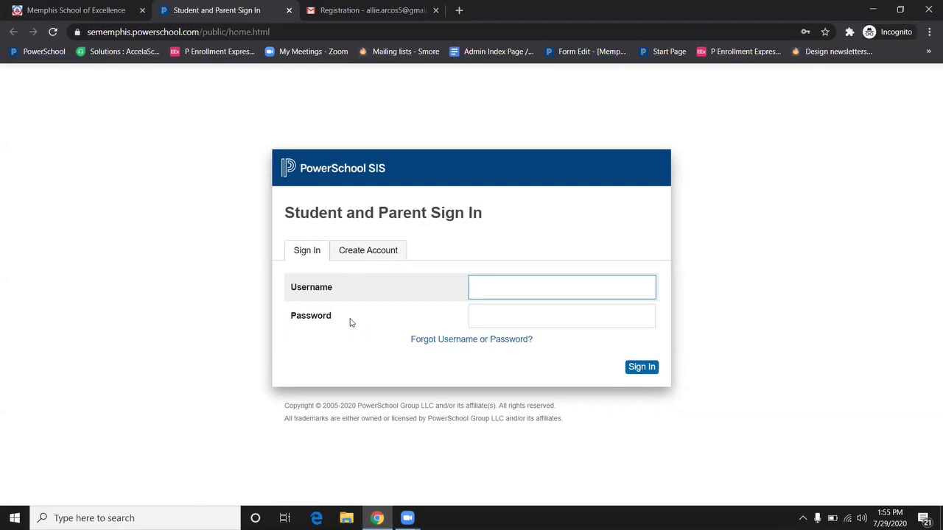
{"action": "left_click", "coordinate": [373, 252]}
Step: Open the Create Parent Account form and enter 'test' as the parent's first and last name
{"action": "left_click", "coordinate": [626, 351]}
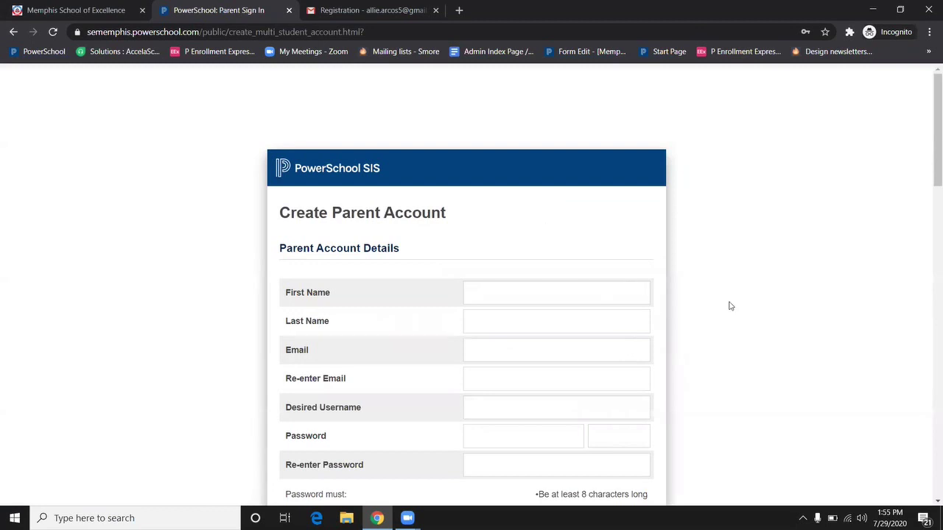
{"action": "scroll", "coordinate": [731, 307], "scroll_direction": "down", "scroll_amount": 2}
{"action": "scroll", "coordinate": [732, 306], "scroll_direction": "down", "scroll_amount": 1}
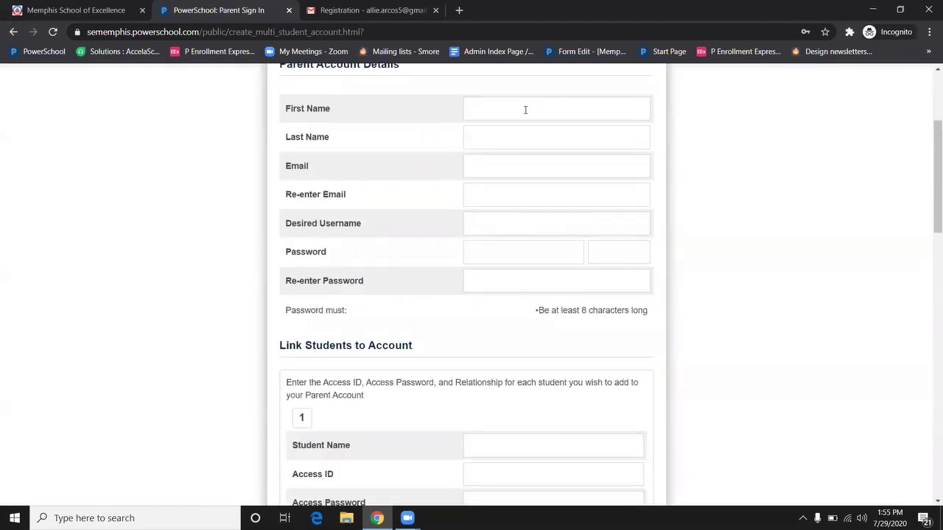
{"action": "left_click", "coordinate": [525, 110]}
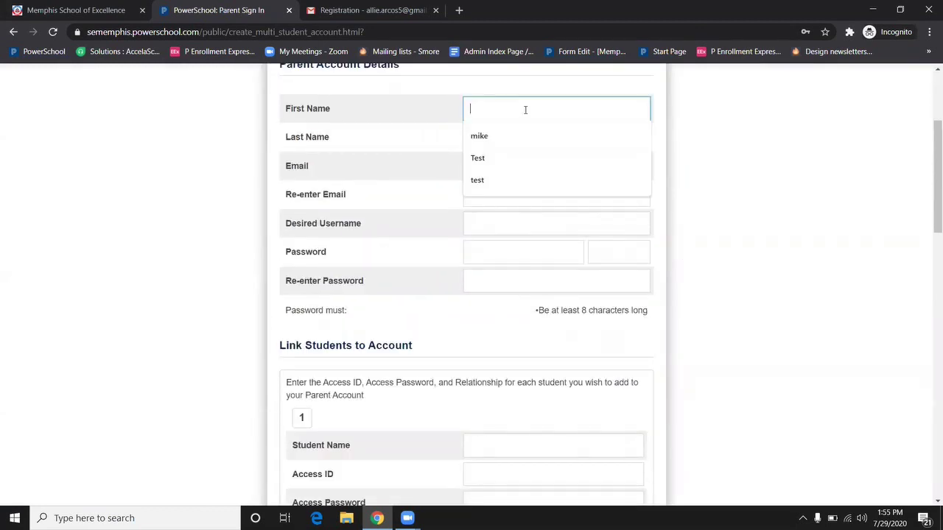
{"action": "type", "text": "test"}
{"action": "key", "text": "Tab"}
{"action": "type", "text": "test"}
{"action": "key", "text": "Tab"}
Step: Fill in the parent's e-mail and its confirmation using the suggested address
{"action": "type", "text": "test"}
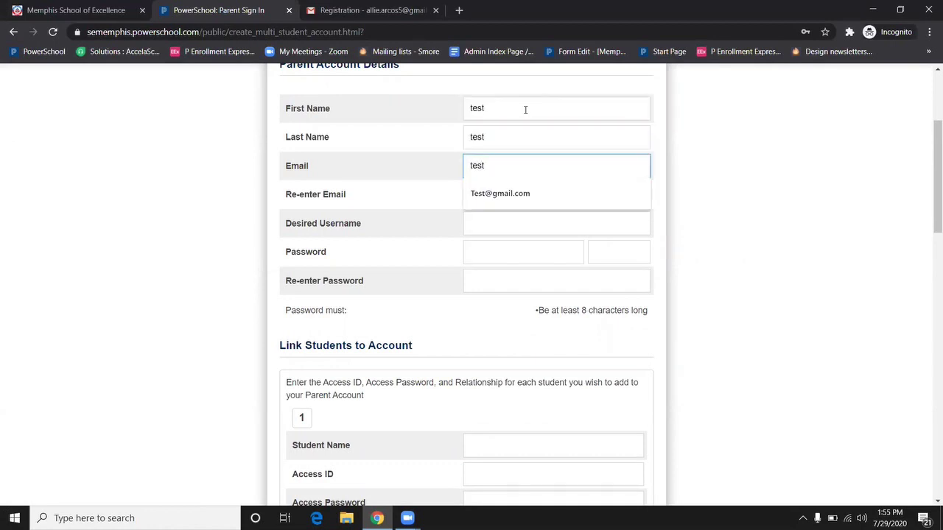
{"action": "key", "text": "Down"}
{"action": "key", "text": "Return"}
{"action": "key", "text": "Tab"}
{"action": "type", "text": "test"}
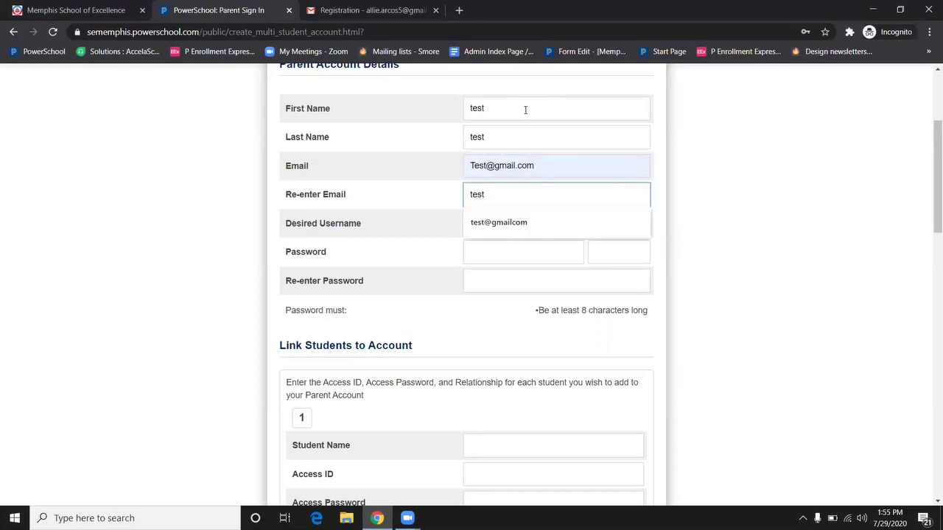
{"action": "key", "text": "Down"}
{"action": "key", "text": "Return"}
Step: Enter desired username 'test' and the account password in both password fields
{"action": "key", "text": "Tab"}
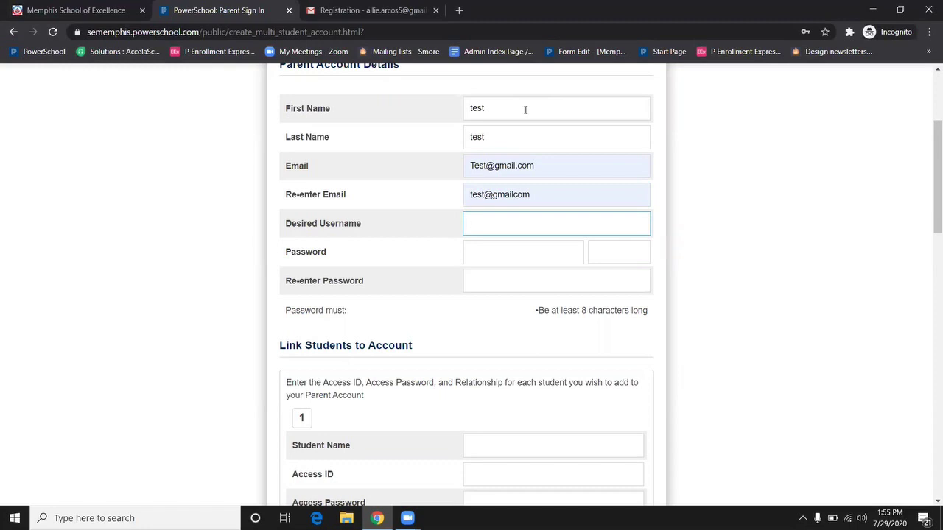
{"action": "type", "text": "testt"}
{"action": "key", "text": "Tab"}
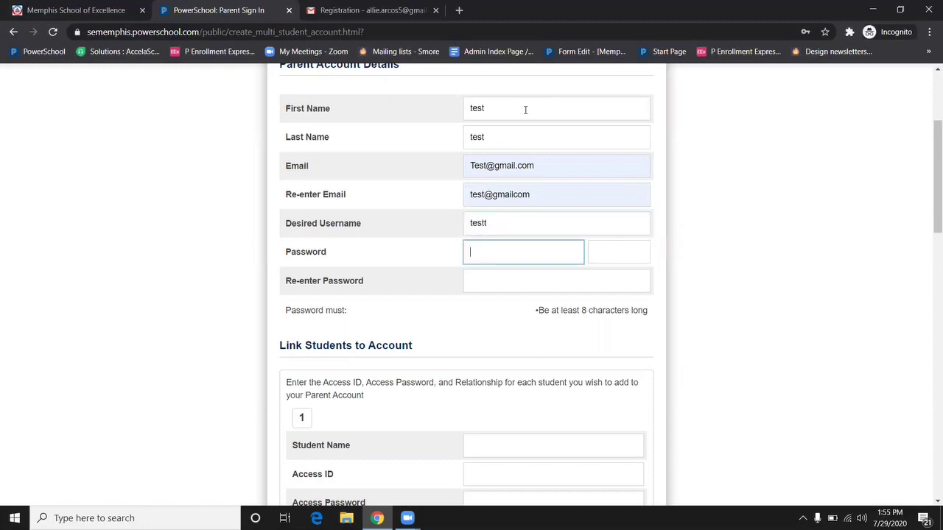
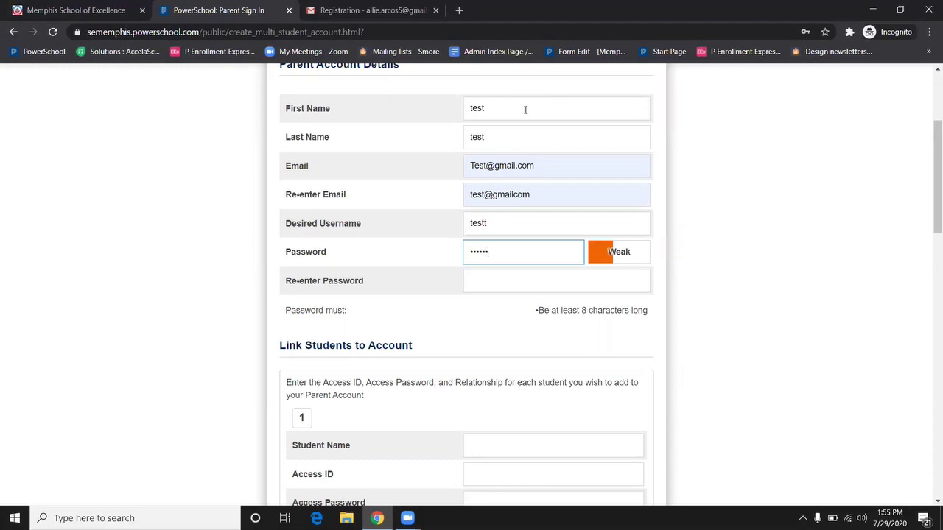
{"action": "key", "text": "Tab"}
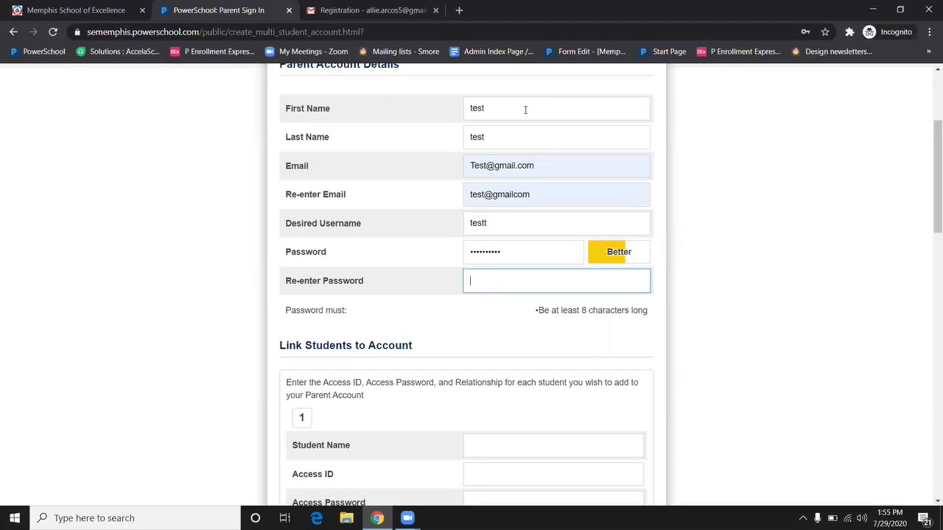
{"action": "key", "text": "Tab"}
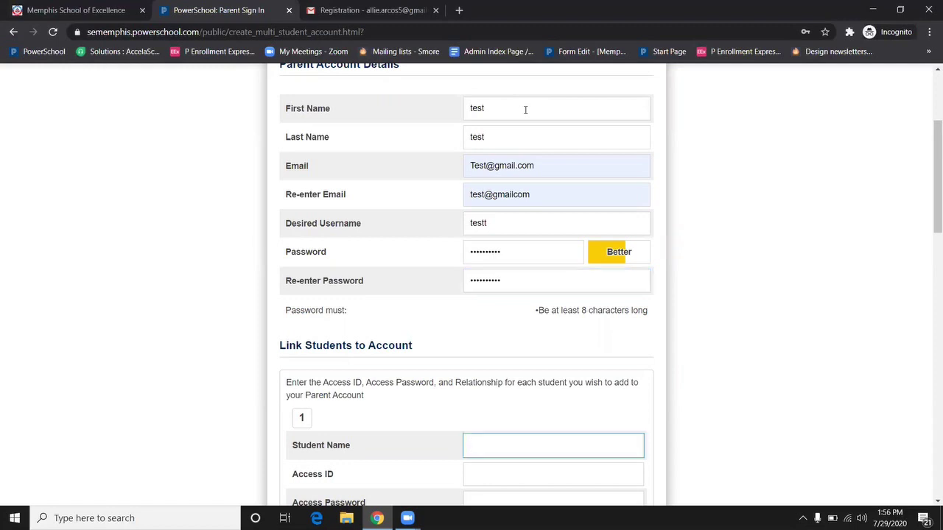
Step: Find the Link Students to Account section, focus the first Student Name field, and bring up the Registration email
{"action": "scroll", "coordinate": [516, 126], "scroll_direction": "down", "scroll_amount": 3}
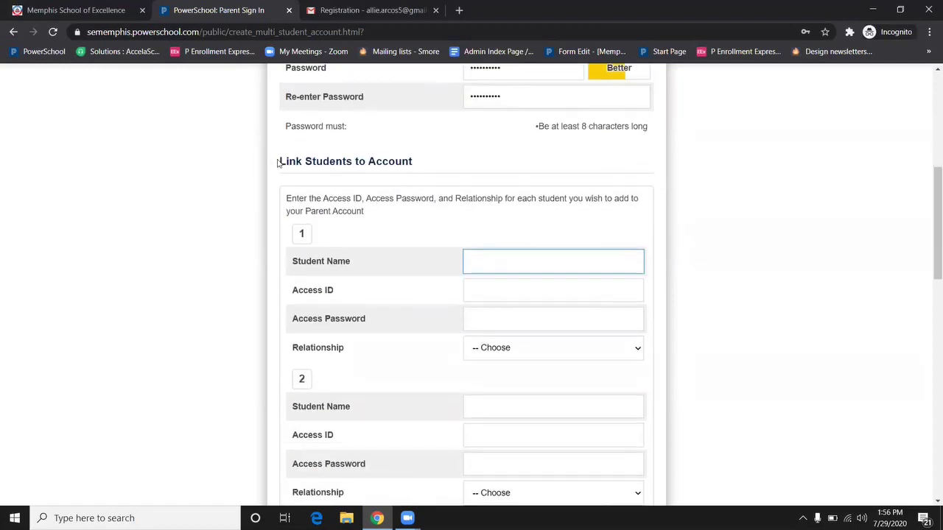
{"action": "left_click_drag", "start_coordinate": [278, 163], "coordinate": [417, 168]}
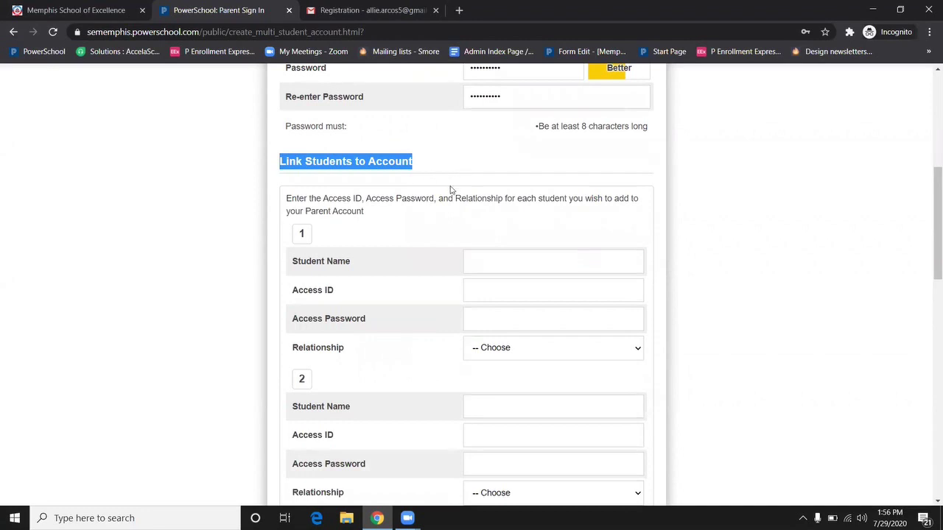
{"action": "scroll", "coordinate": [455, 189], "scroll_direction": "down", "scroll_amount": 1}
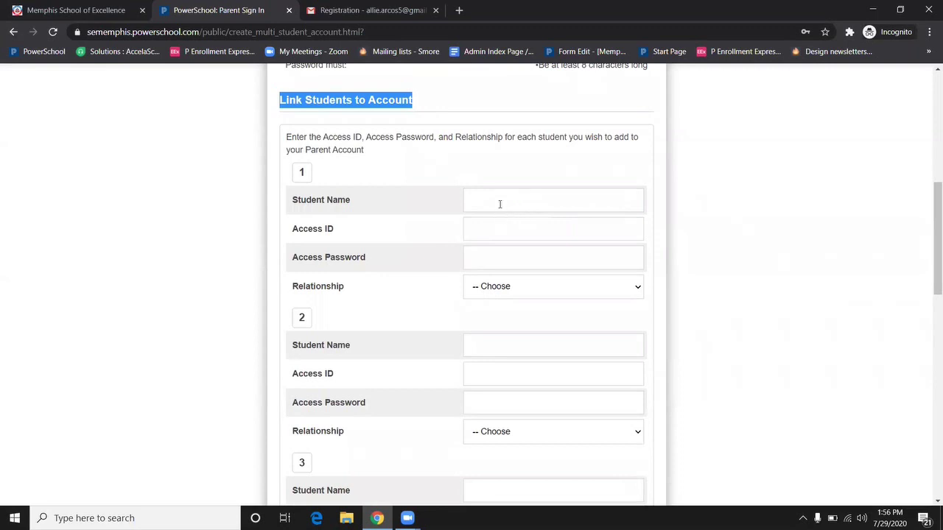
{"action": "left_click", "coordinate": [499, 205]}
{"action": "left_click", "coordinate": [428, 135]}
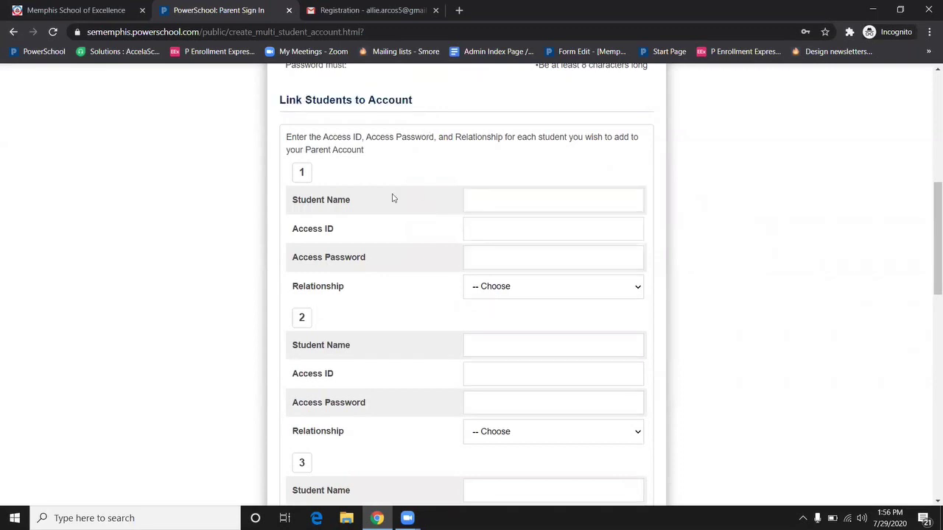
{"action": "left_click_drag", "start_coordinate": [289, 201], "coordinate": [454, 205]}
{"action": "left_click", "coordinate": [484, 202]}
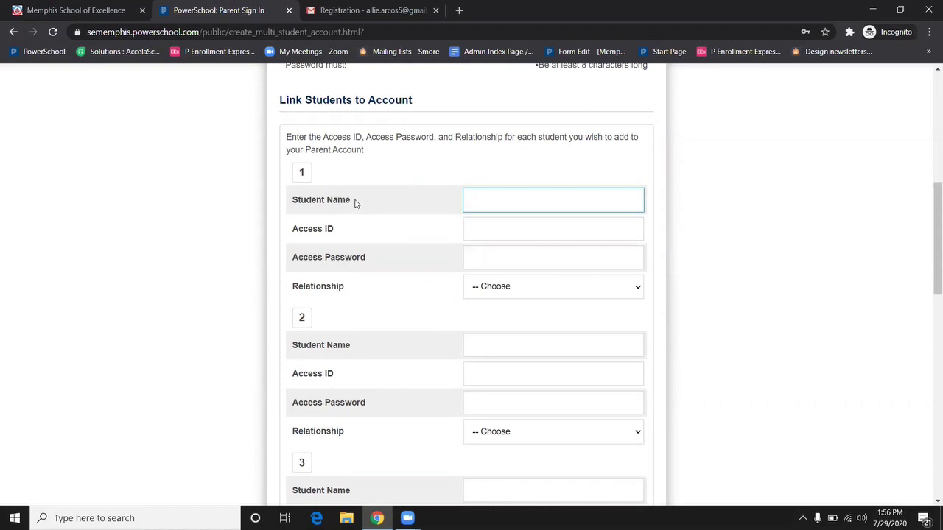
{"action": "left_click", "coordinate": [365, 9]}
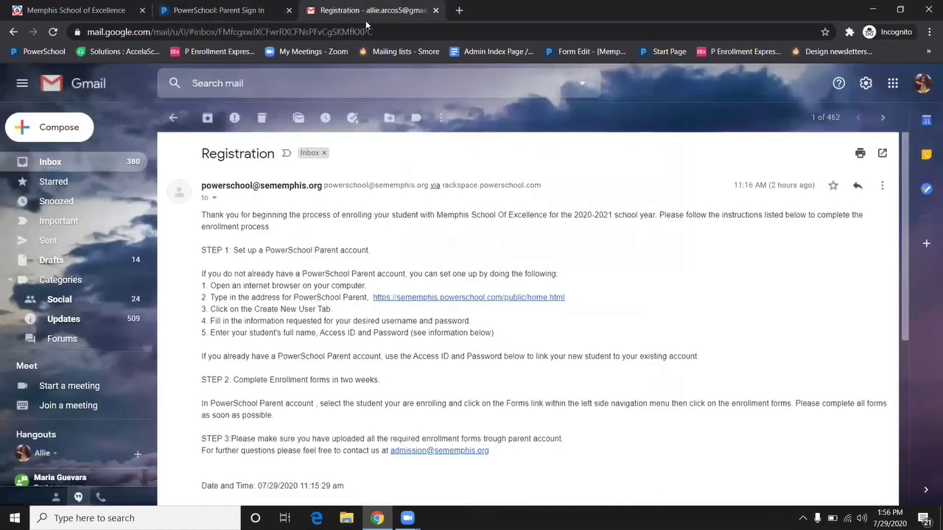
Step: Enter 'Test' as student 1's name, taken from the registration email
{"action": "scroll", "coordinate": [344, 263], "scroll_direction": "down", "scroll_amount": 3}
{"action": "double_click", "coordinate": [264, 311]}
{"action": "left_click", "coordinate": [260, 9]}
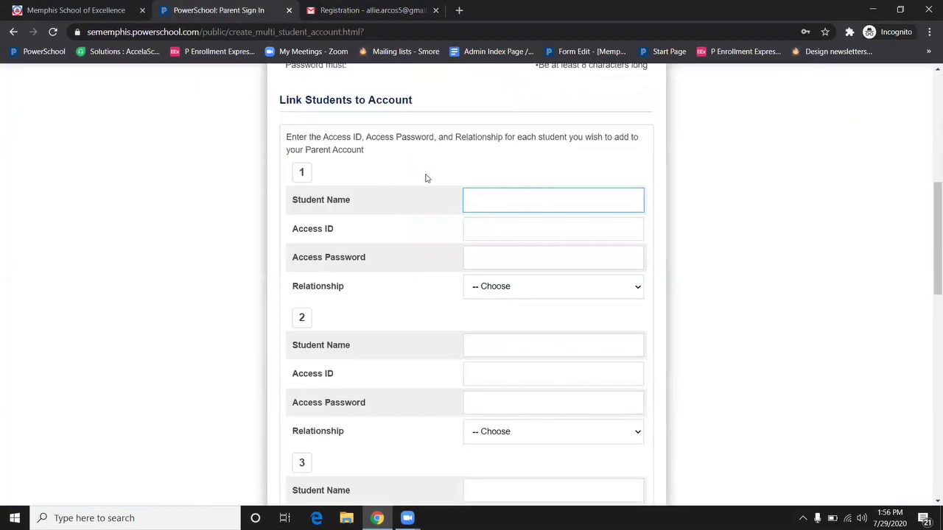
{"action": "type", "text": "Test"}
{"action": "key", "text": "Tab"}
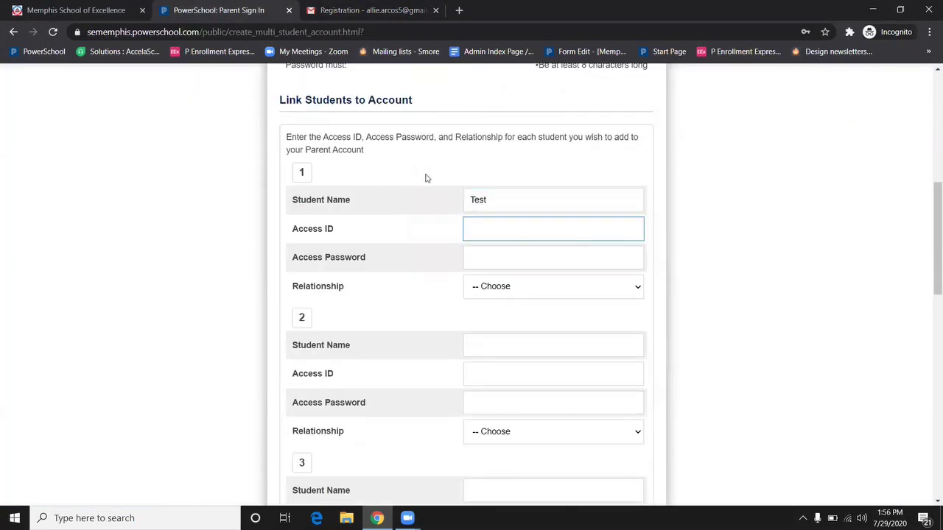
Step: Copy student 1's Access ID from the registration email into the form
{"action": "left_click", "coordinate": [345, 7]}
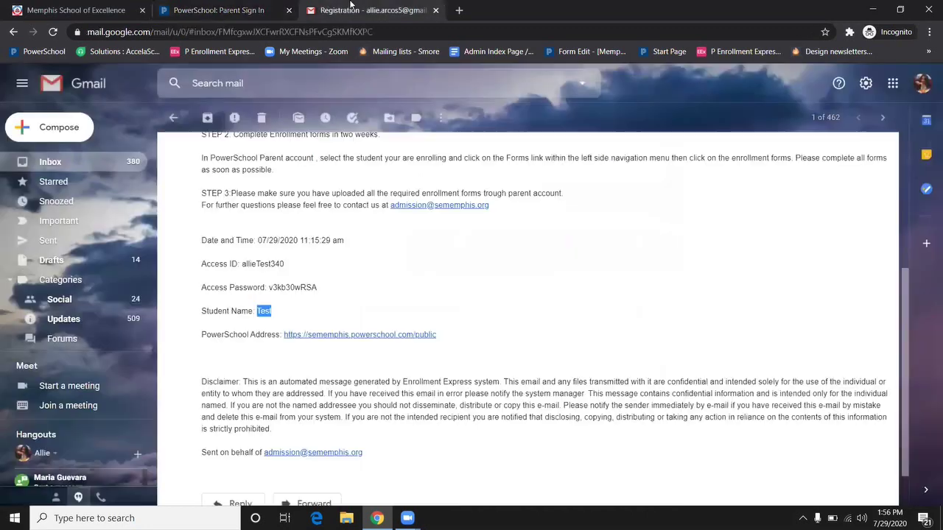
{"action": "left_click_drag", "start_coordinate": [243, 264], "coordinate": [258, 265]}
{"action": "left_click", "coordinate": [258, 278]}
{"action": "left_click", "coordinate": [231, 9]}
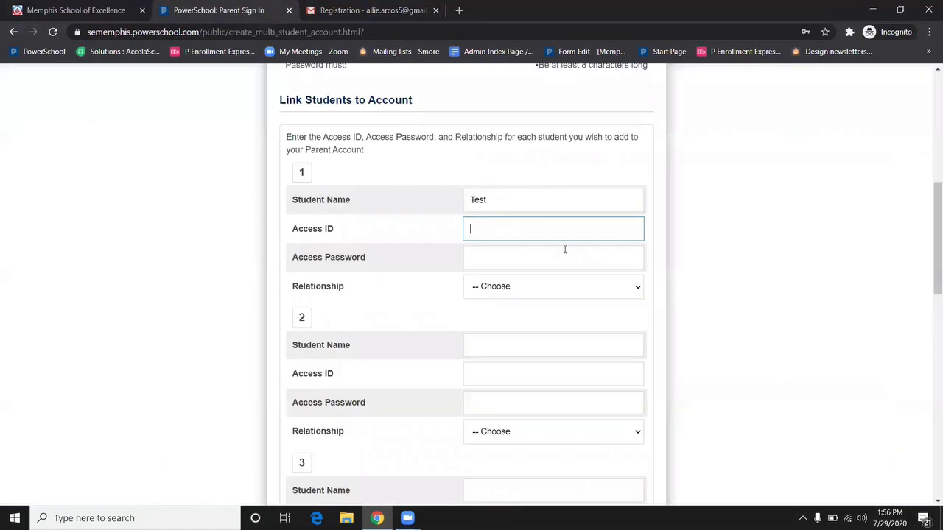
{"action": "left_click", "coordinate": [412, 9]}
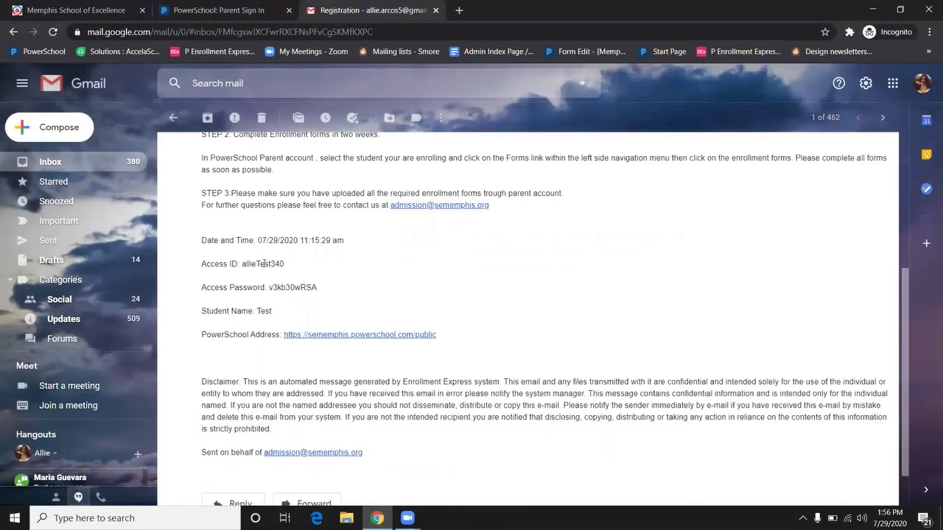
{"action": "left_click", "coordinate": [208, 11]}
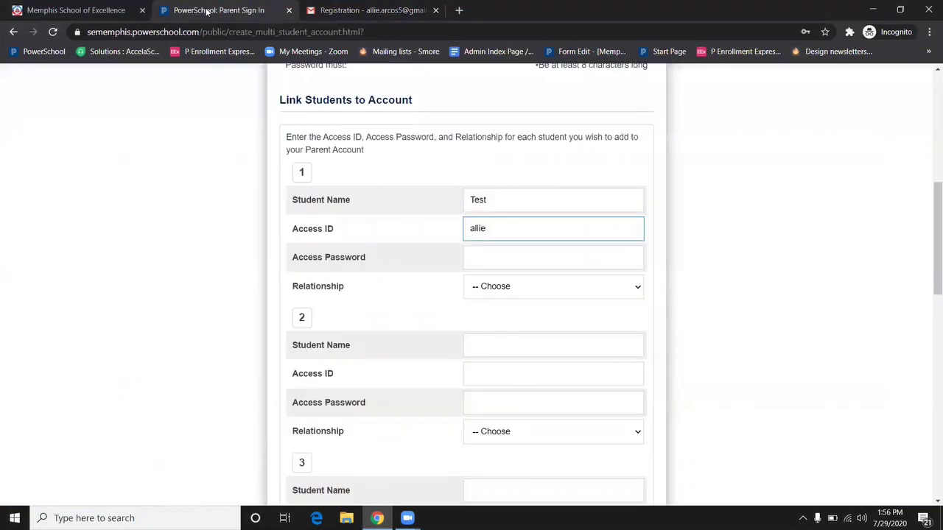
{"action": "key", "text": "Tab"}
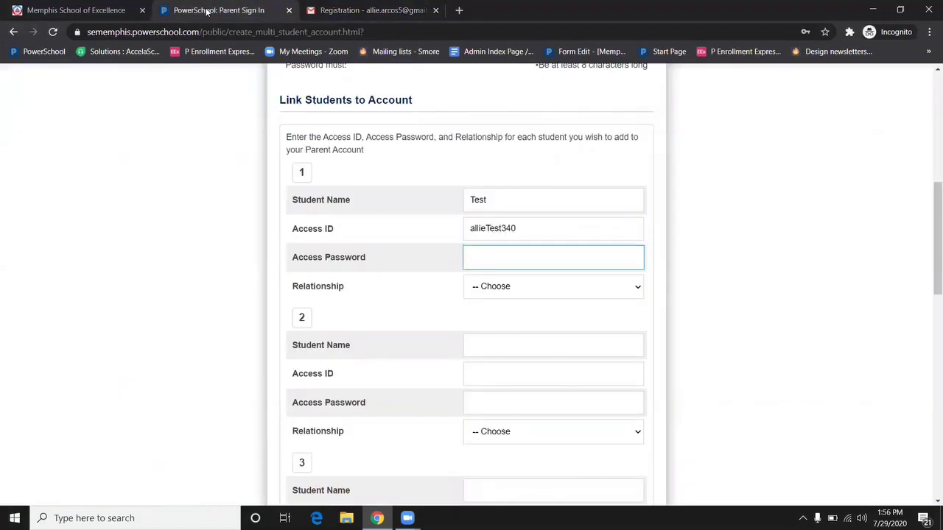
{"action": "left_click", "coordinate": [354, 9]}
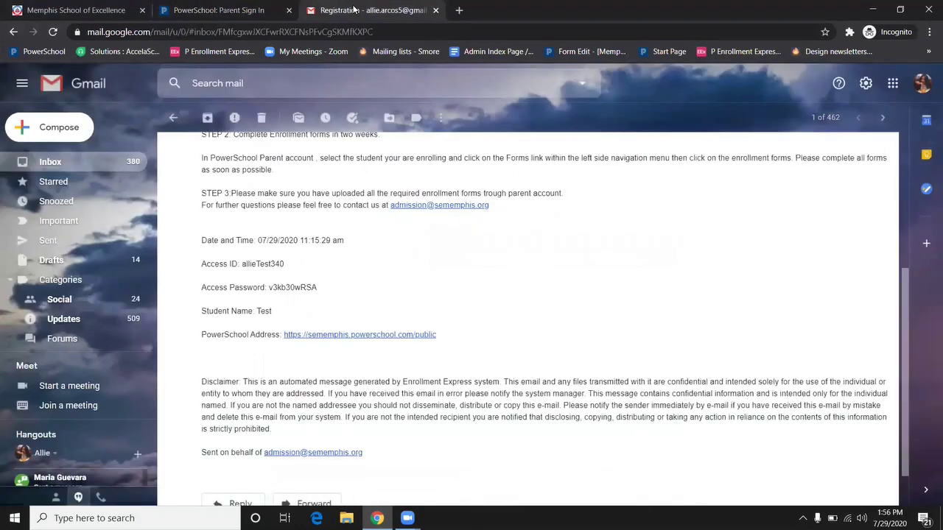
{"action": "left_click", "coordinate": [200, 10]}
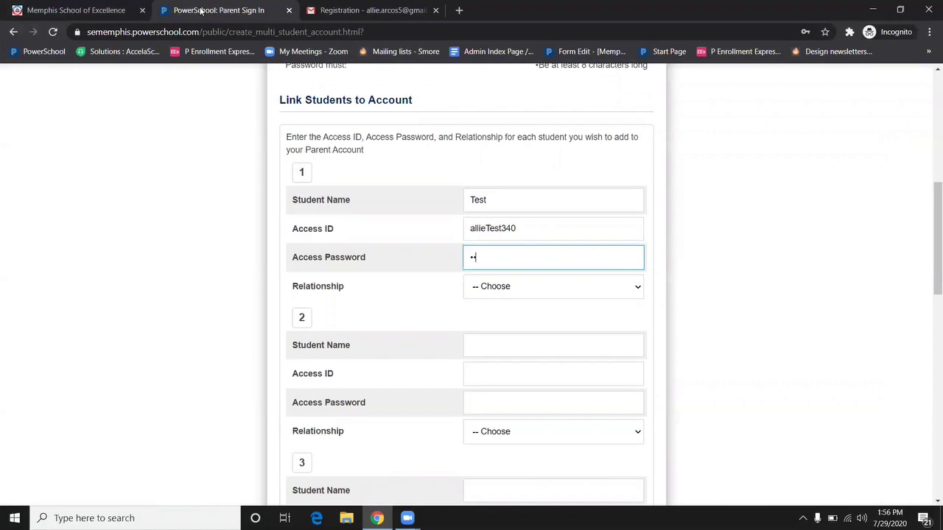
Step: Finish entering student 1's access password, checking it against the email
{"action": "left_click", "coordinate": [391, 10]}
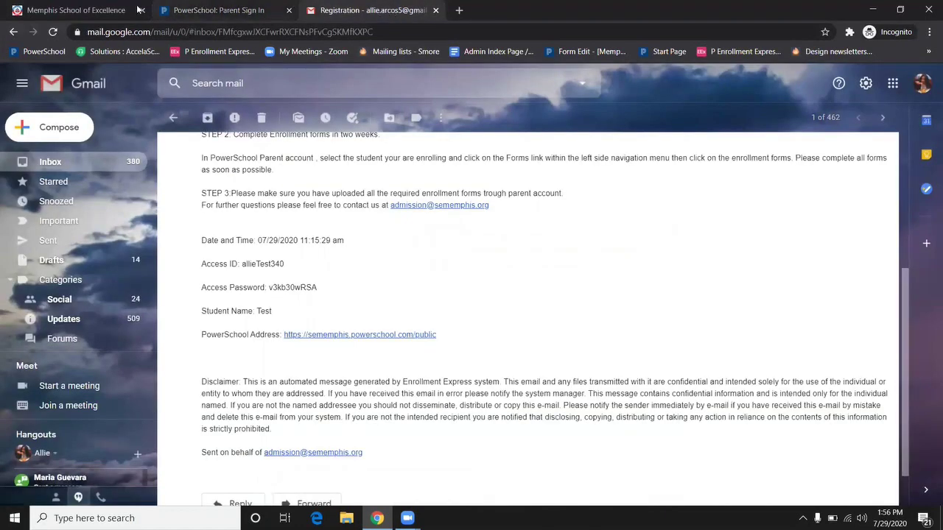
{"action": "left_click", "coordinate": [185, 12]}
{"action": "left_click", "coordinate": [367, 11]}
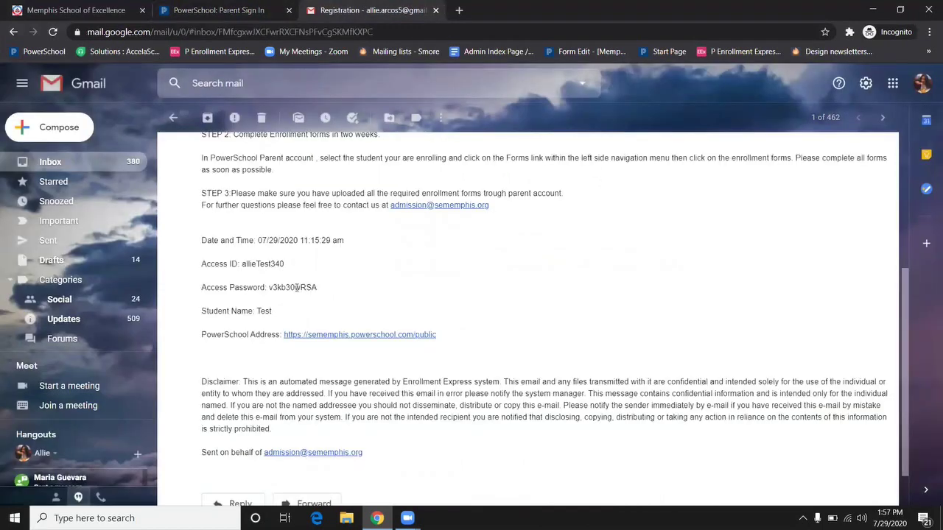
{"action": "left_click", "coordinate": [218, 14]}
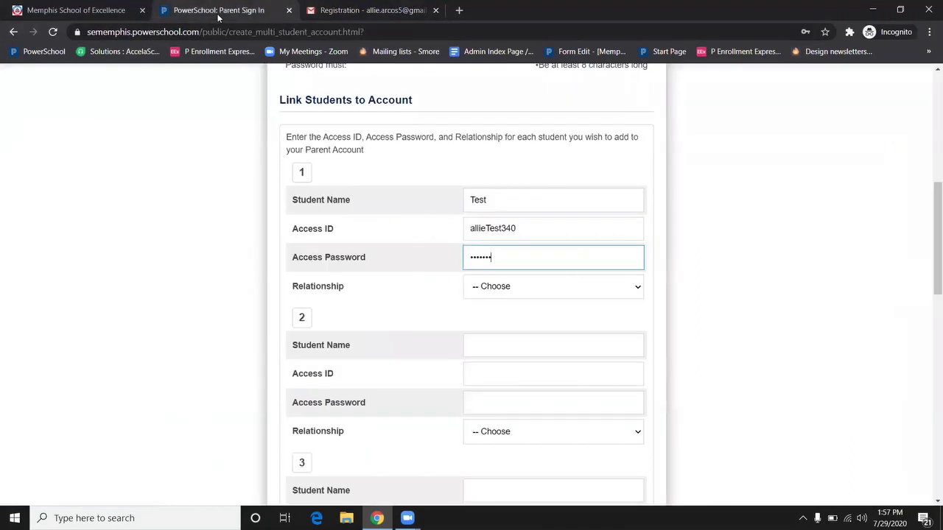
{"action": "type", "text": "40"}
{"action": "left_click", "coordinate": [346, 12]}
{"action": "left_click", "coordinate": [199, 10]}
Step: Set student 1's Relationship to Father
{"action": "left_click", "coordinate": [489, 286]}
{"action": "scroll", "coordinate": [504, 180], "scroll_direction": "down", "scroll_amount": 1}
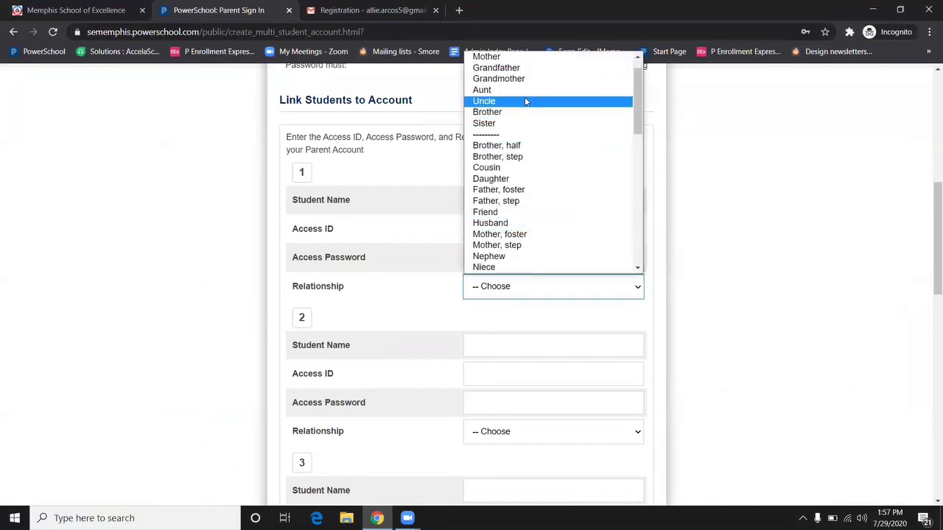
{"action": "scroll", "coordinate": [520, 63], "scroll_direction": "up", "scroll_amount": 1}
{"action": "left_click", "coordinate": [520, 68]}
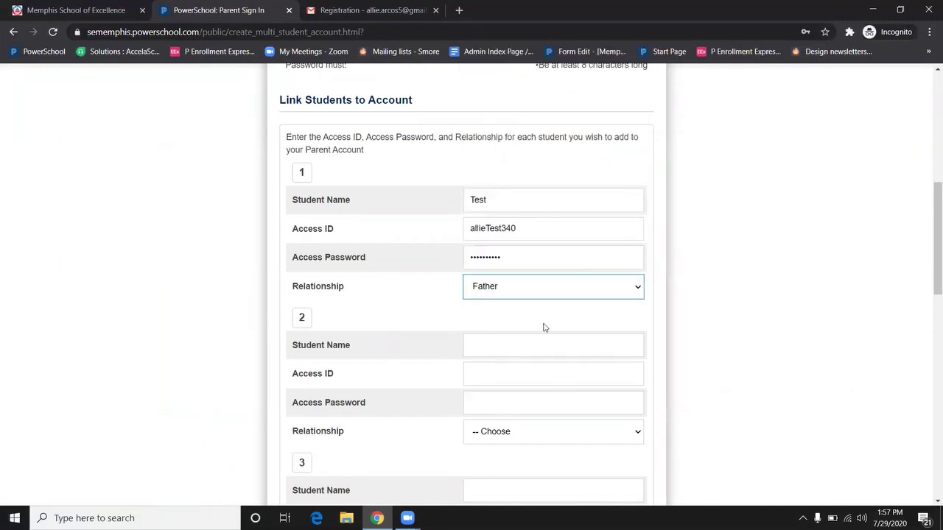
{"action": "scroll", "coordinate": [587, 293], "scroll_direction": "down", "scroll_amount": 3}
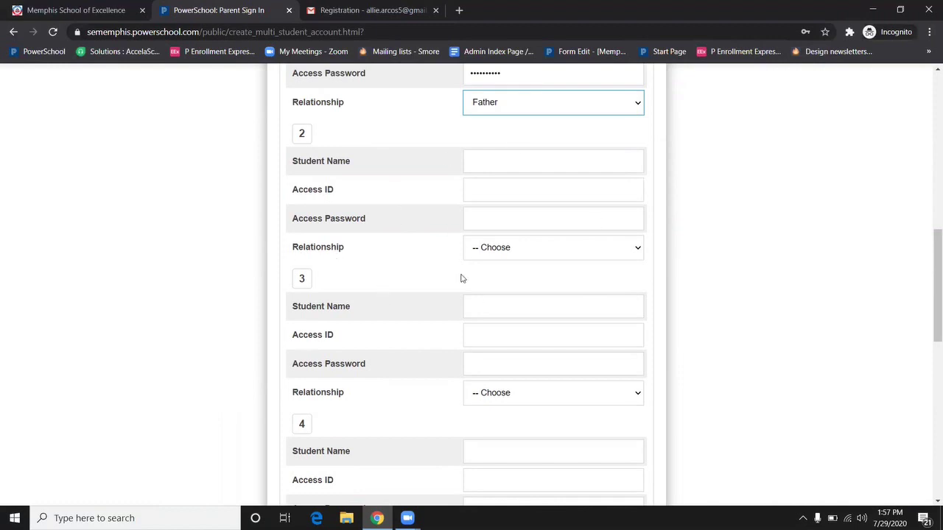
Step: Scroll down the Create Account form, then go back to the sign-in page
{"action": "scroll", "coordinate": [402, 298], "scroll_direction": "down", "scroll_amount": 3}
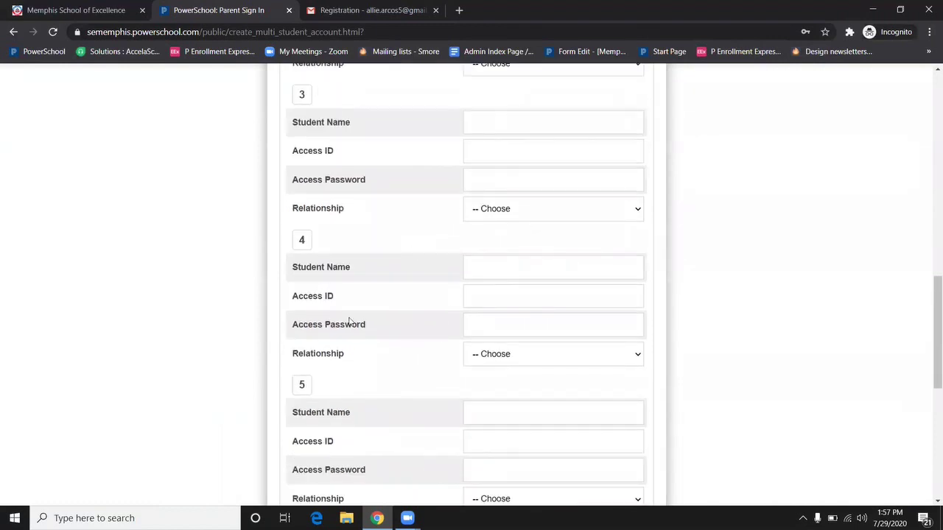
{"action": "scroll", "coordinate": [454, 301], "scroll_direction": "down", "scroll_amount": 3}
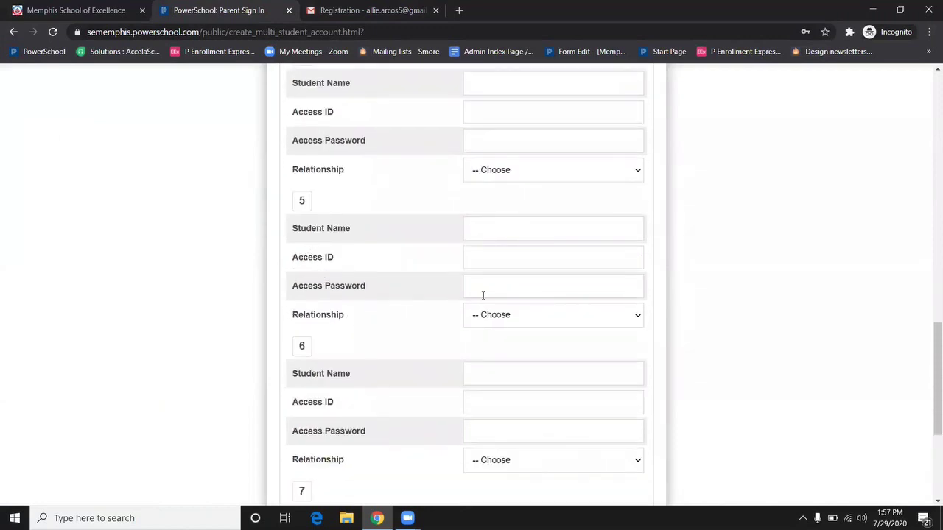
{"action": "scroll", "coordinate": [472, 294], "scroll_direction": "down", "scroll_amount": 1}
{"action": "scroll", "coordinate": [440, 327], "scroll_direction": "down", "scroll_amount": 2}
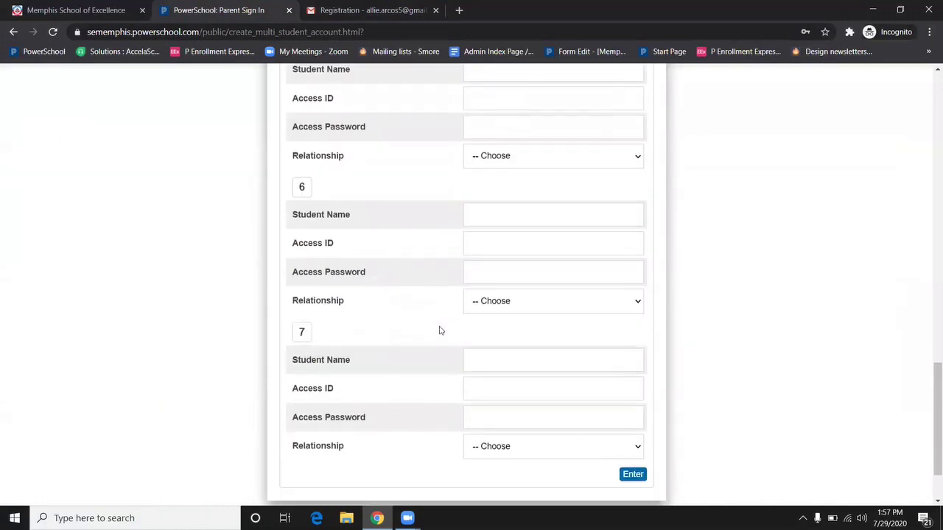
{"action": "scroll", "coordinate": [440, 331], "scroll_direction": "down", "scroll_amount": 1}
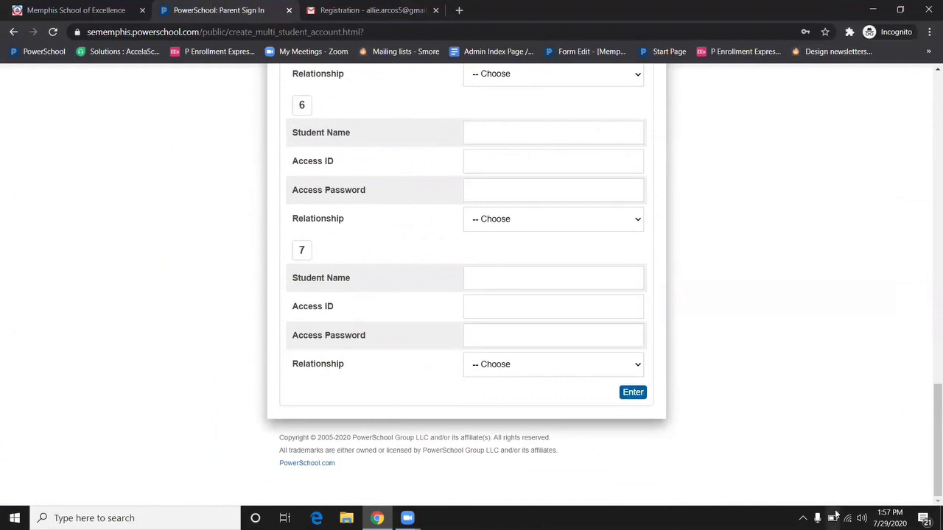
{"action": "key", "text": "alt+Left"}
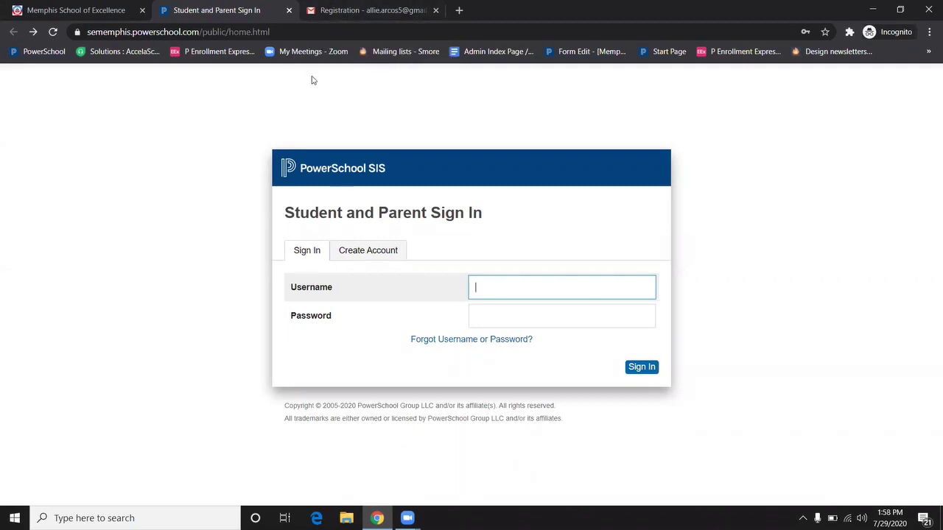
Step: Switch to the browser tab with the registration email
{"action": "left_click", "coordinate": [330, 6]}
Step: Open the PowerSchool Account Email Verification message from the inbox and follow its verification link
{"action": "scroll", "coordinate": [251, 153], "scroll_direction": "up", "scroll_amount": 5}
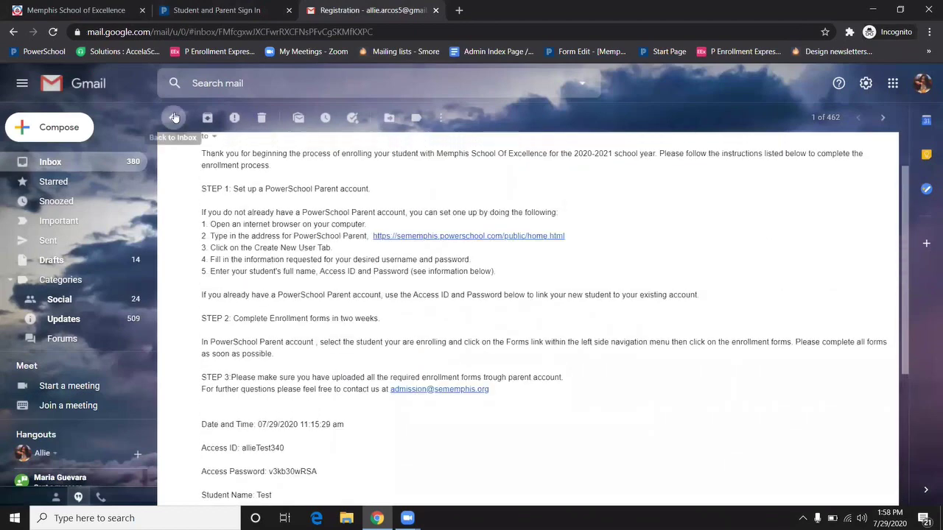
{"action": "left_click", "coordinate": [173, 118]}
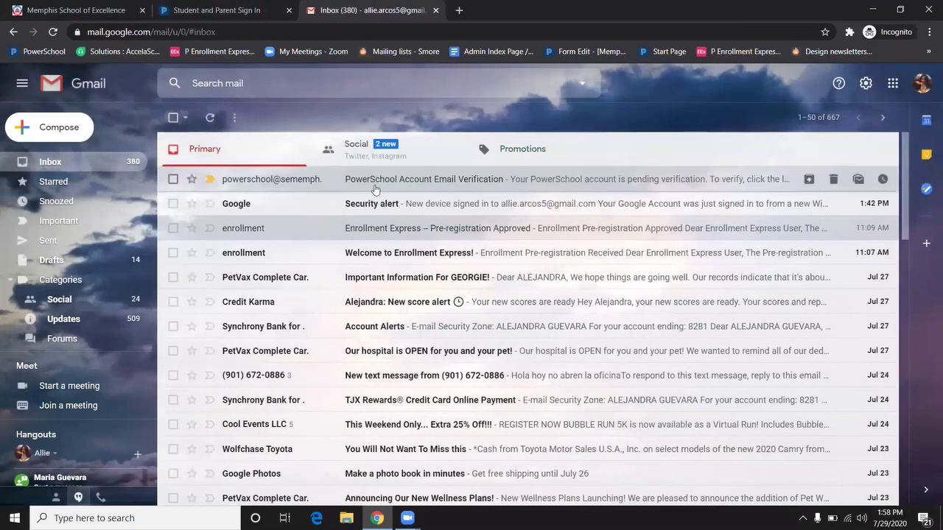
{"action": "left_click", "coordinate": [381, 181]}
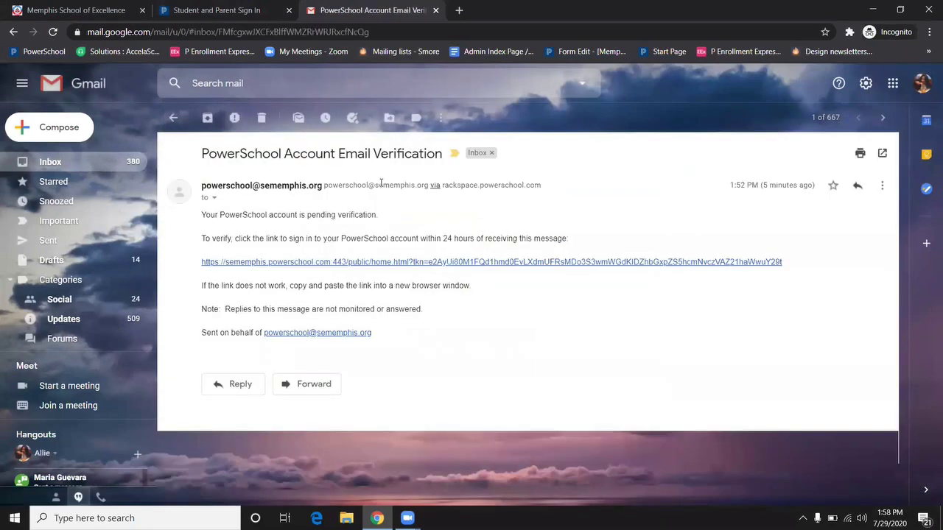
{"action": "left_click", "coordinate": [350, 262]}
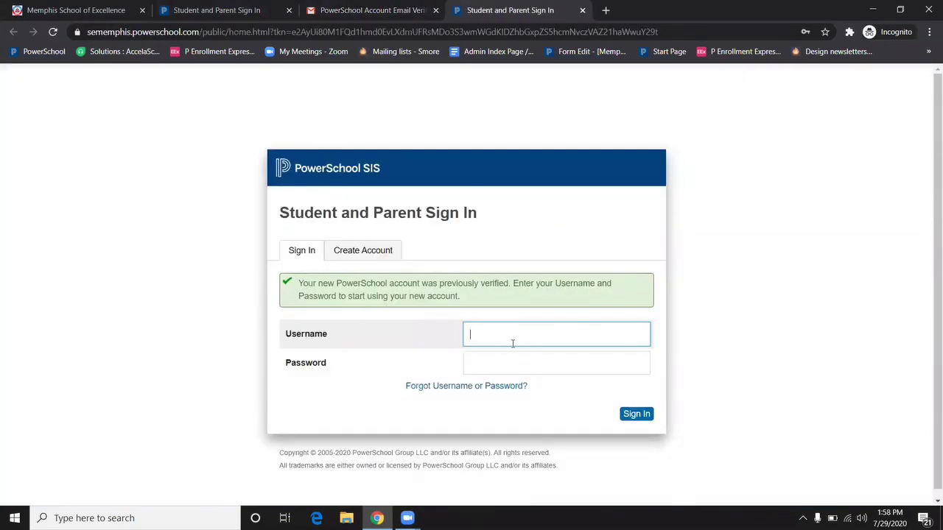
Step: Sign in with the new parent account's username and password
{"action": "type", "text": "testt"}
{"action": "key", "text": "Tab"}
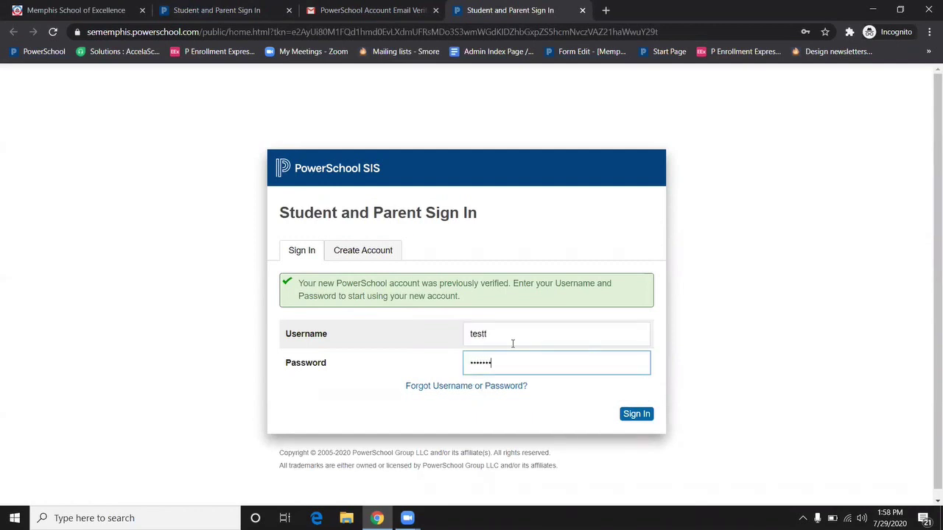
{"action": "left_click", "coordinate": [633, 418]}
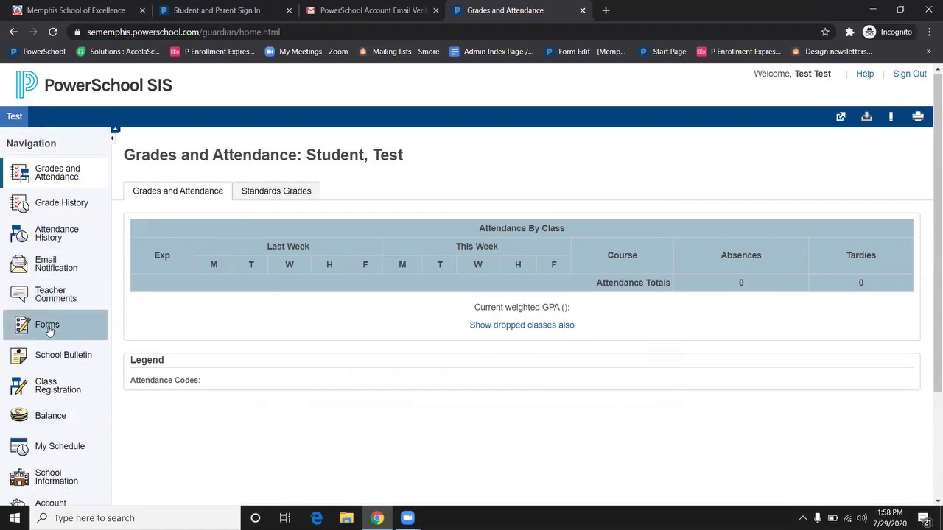
Step: Open the A - Student Demographics form from the Enrollment tab under Forms
{"action": "left_click", "coordinate": [47, 333]}
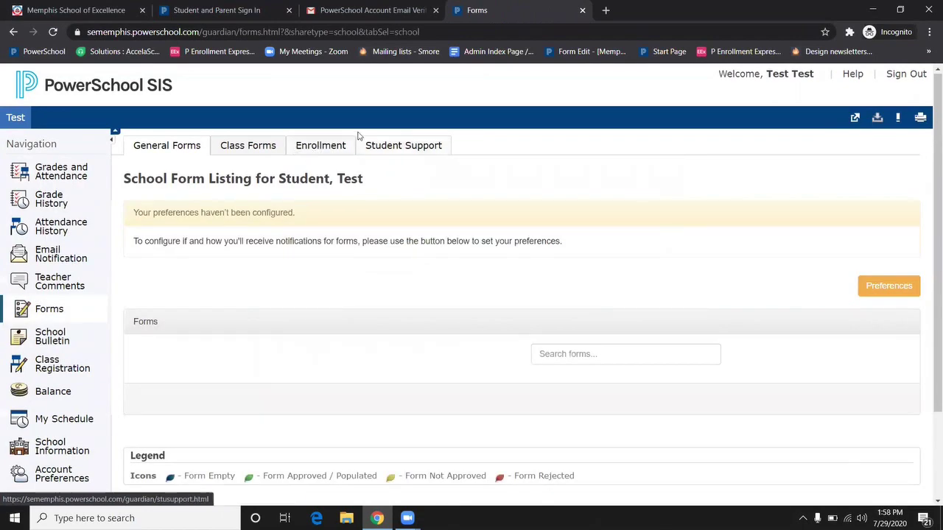
{"action": "left_click", "coordinate": [325, 145]}
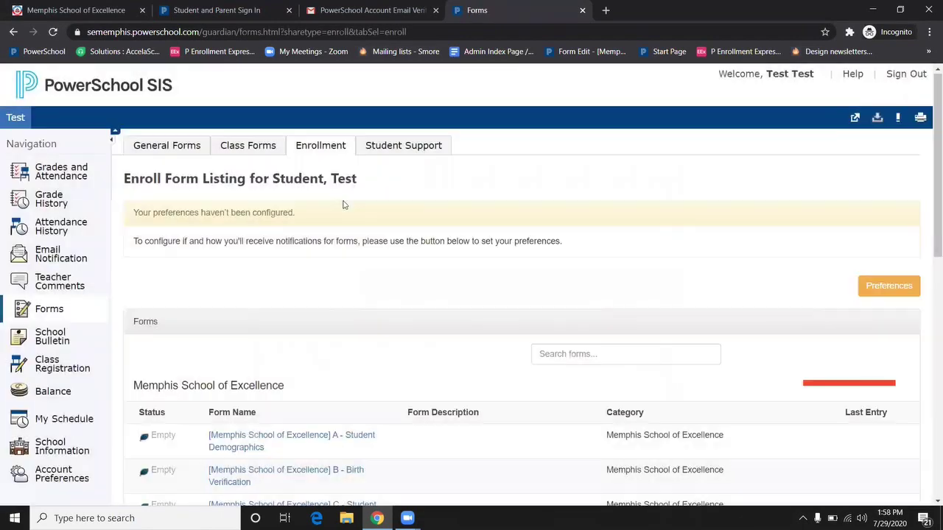
{"action": "scroll", "coordinate": [341, 212], "scroll_direction": "down", "scroll_amount": 2}
{"action": "scroll", "coordinate": [339, 216], "scroll_direction": "down", "scroll_amount": 1}
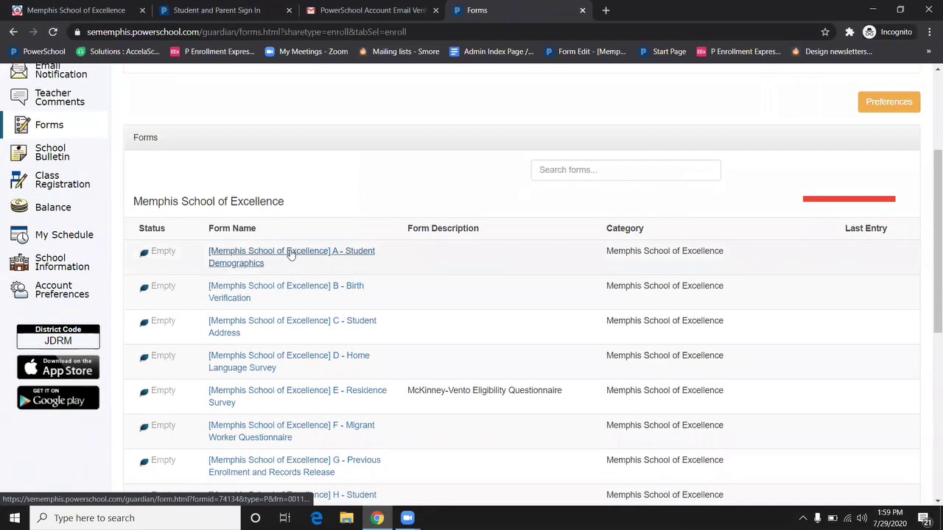
{"action": "left_click", "coordinate": [291, 254]}
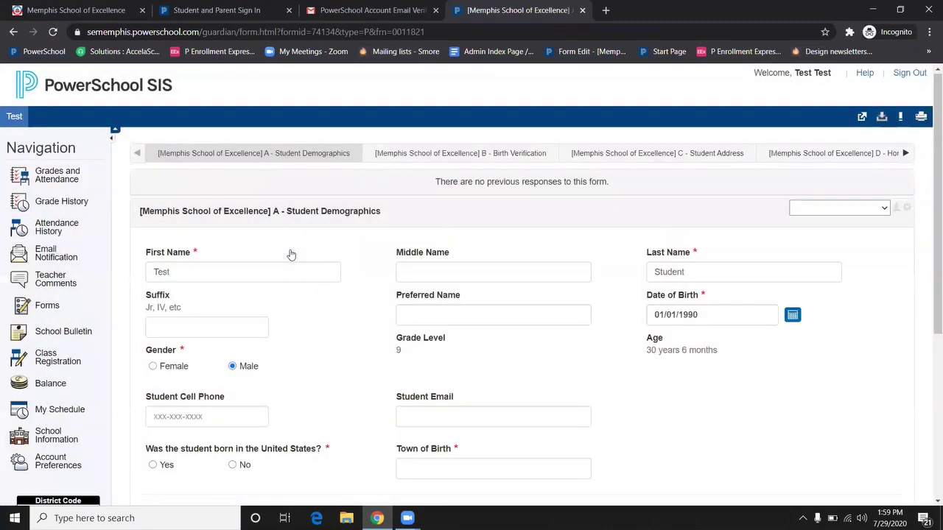
Step: Review the student's prefilled first name, last name and date of birth
{"action": "scroll", "coordinate": [280, 251], "scroll_direction": "down", "scroll_amount": 1}
{"action": "left_click", "coordinate": [207, 212]}
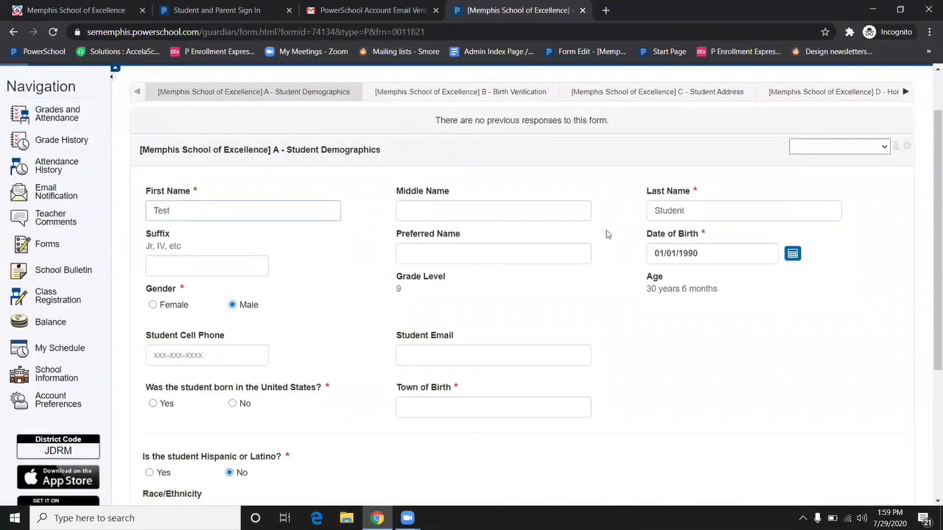
{"action": "left_click", "coordinate": [688, 209]}
{"action": "left_click", "coordinate": [711, 254]}
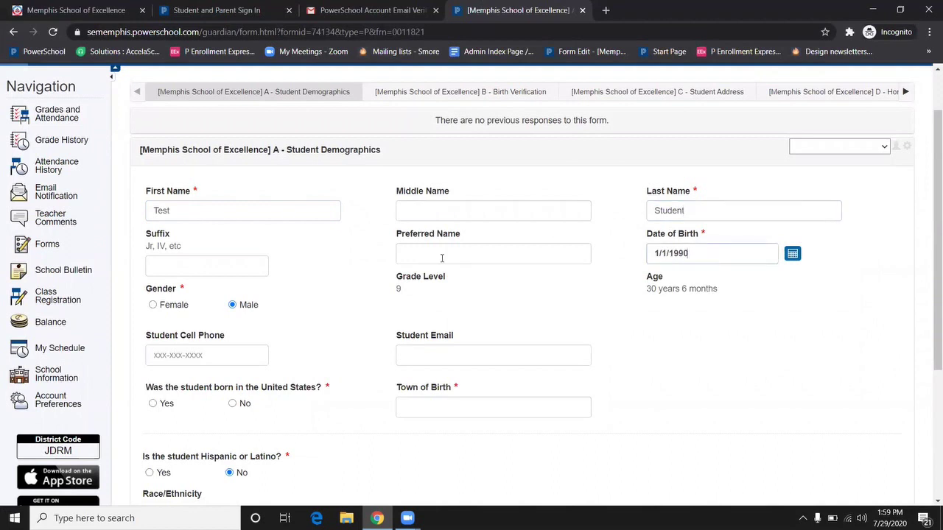
{"action": "scroll", "coordinate": [280, 280], "scroll_direction": "down", "scroll_amount": 1}
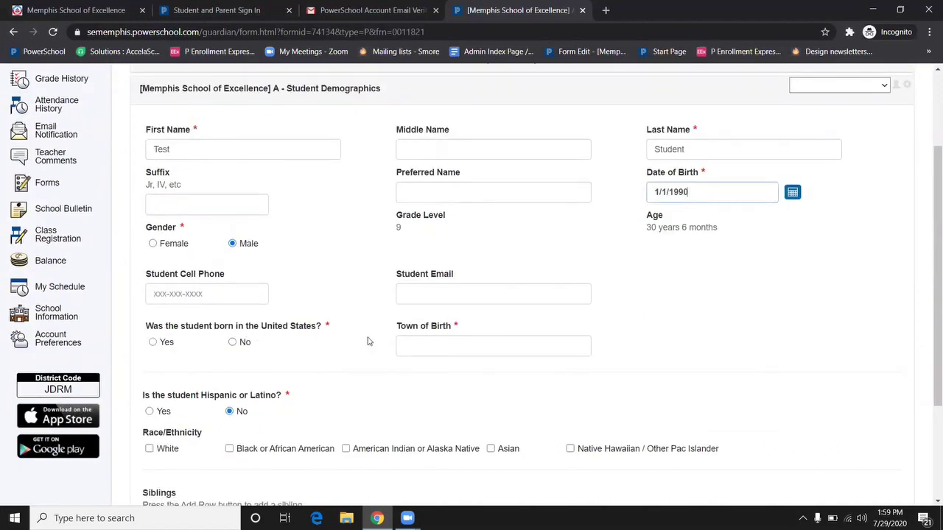
Step: Record a US birth with town 'Mem' and state of birth TN
{"action": "left_click", "coordinate": [153, 343]}
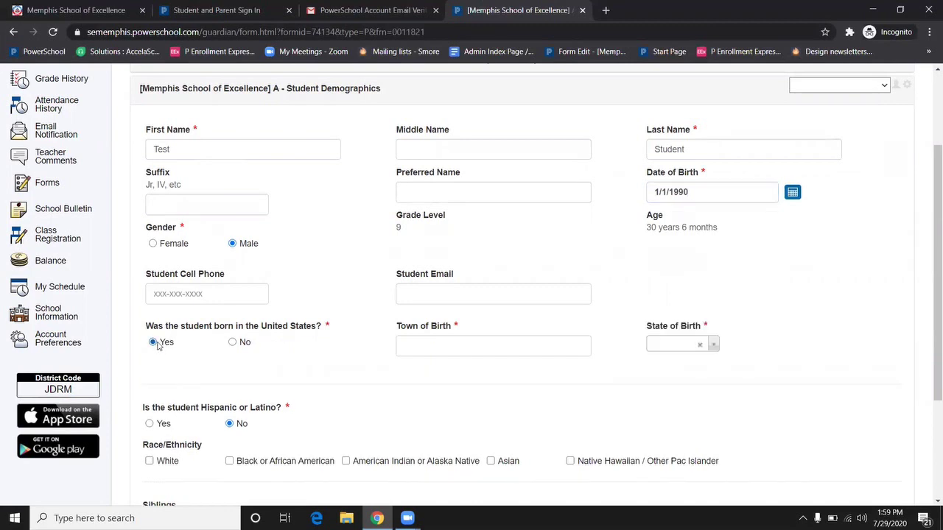
{"action": "left_click", "coordinate": [421, 346]}
{"action": "type", "text": "mem"}
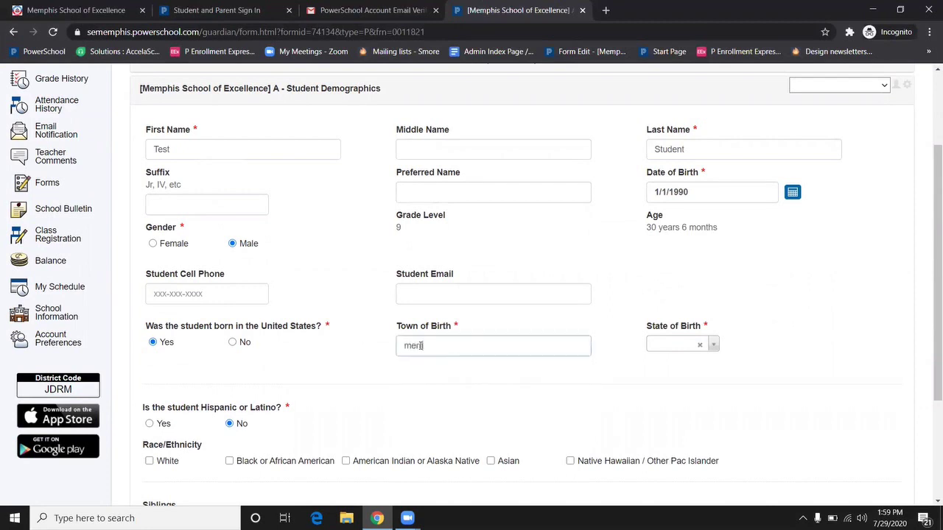
{"action": "key", "text": "BackSpace"}
{"action": "key", "text": "BackSpace"}
{"action": "key", "text": "BackSpace"}
{"action": "type", "text": "Mem"}
{"action": "key", "text": "Tab"}
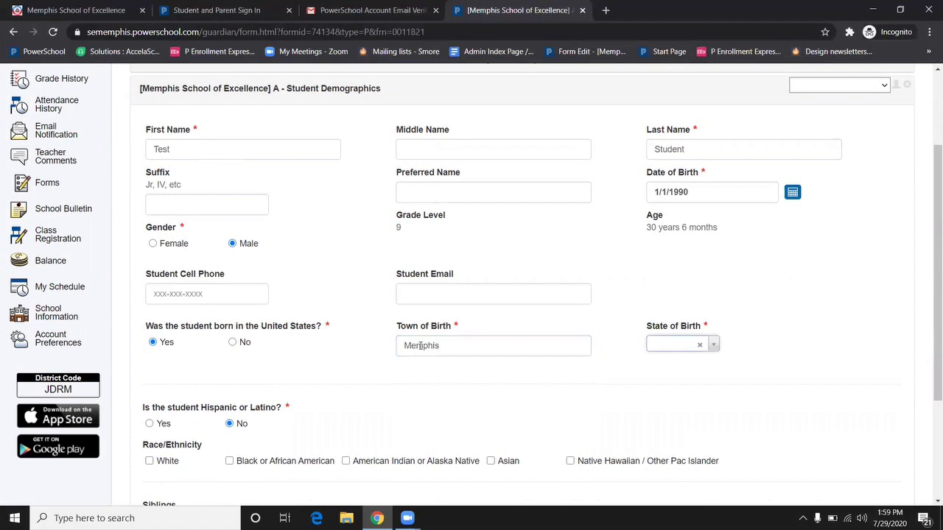
{"action": "type", "text": "t"}
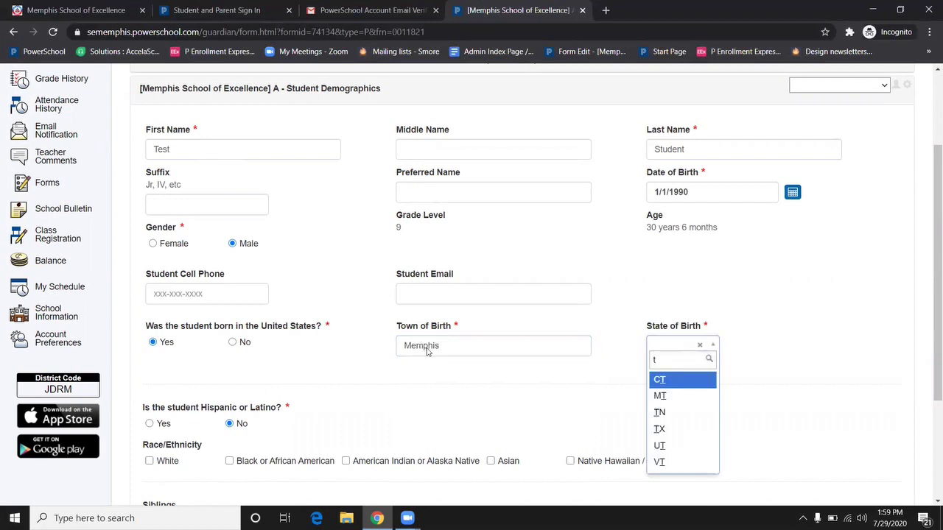
{"action": "key", "text": "Down"}
{"action": "key", "text": "Down"}
{"action": "key", "text": "Return"}
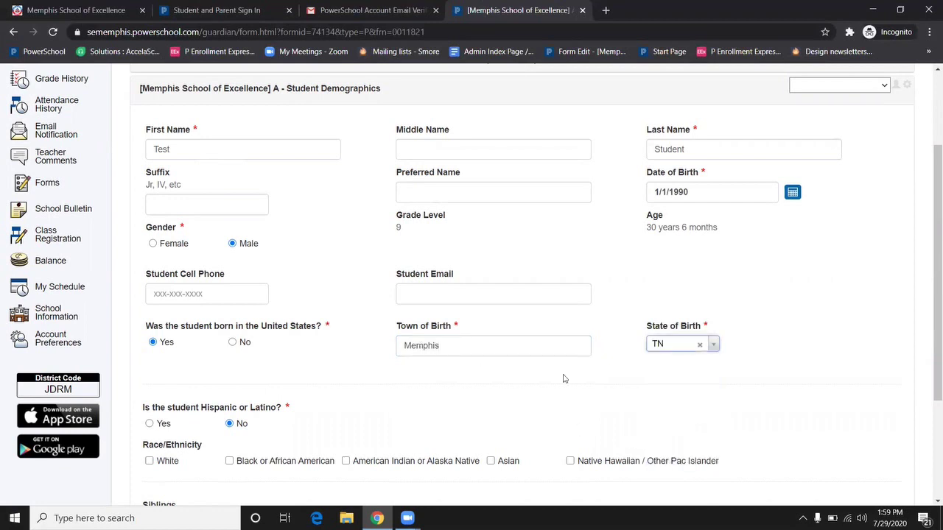
Step: Set Hispanic or Latino to No and race to Black or African American
{"action": "scroll", "coordinate": [318, 372], "scroll_direction": "down", "scroll_amount": 1}
{"action": "scroll", "coordinate": [319, 372], "scroll_direction": "down", "scroll_amount": 2}
{"action": "left_click", "coordinate": [238, 303]}
{"action": "left_click", "coordinate": [164, 302]}
{"action": "left_click", "coordinate": [168, 340]}
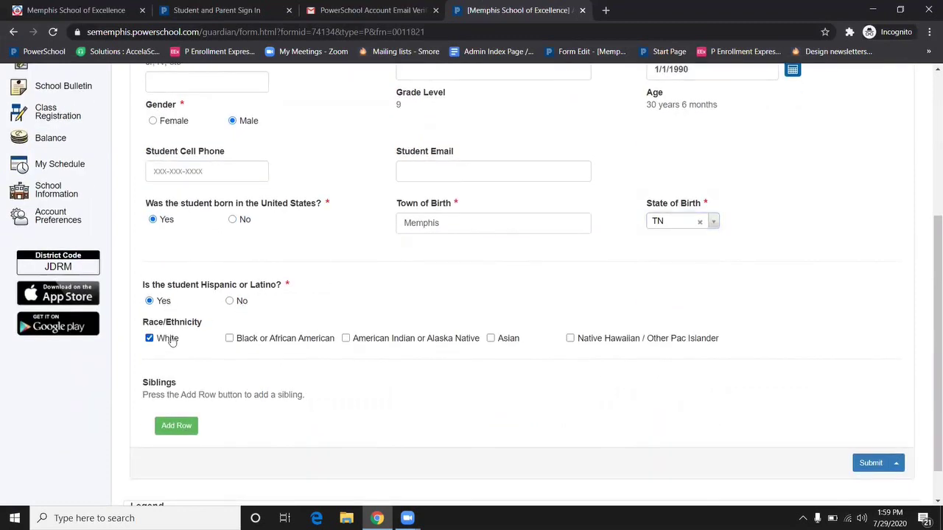
{"action": "left_click", "coordinate": [229, 338]}
{"action": "left_click", "coordinate": [242, 303]}
{"action": "left_click", "coordinate": [175, 340]}
Step: Add a sibling row and type 't' in its first field
{"action": "scroll", "coordinate": [173, 419], "scroll_direction": "down", "scroll_amount": 1}
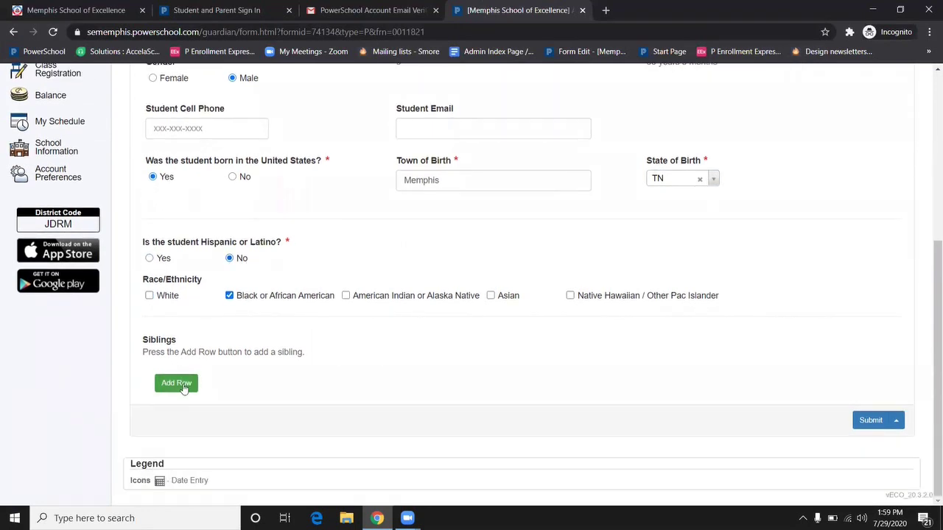
{"action": "left_click", "coordinate": [177, 383]}
{"action": "scroll", "coordinate": [184, 389], "scroll_direction": "down", "scroll_amount": 1}
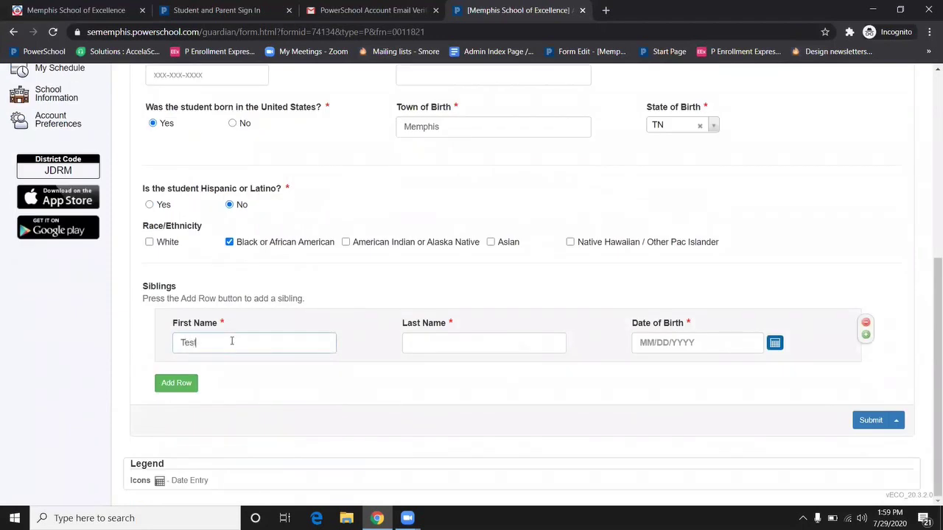
{"action": "type", "text": "t"}
{"action": "key", "text": "Tab"}
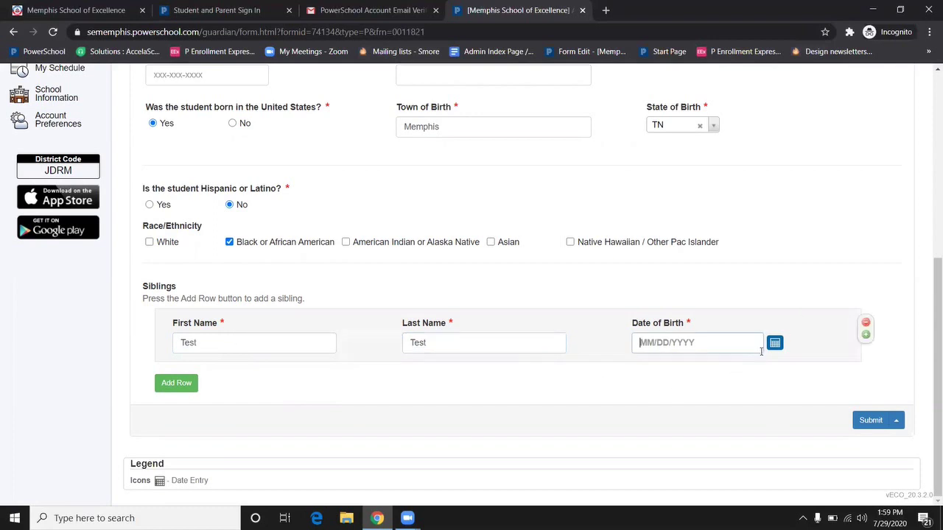
Step: Set the sibling's birth date to 4/4/2011 and submit the demographics form
{"action": "left_click", "coordinate": [772, 344]}
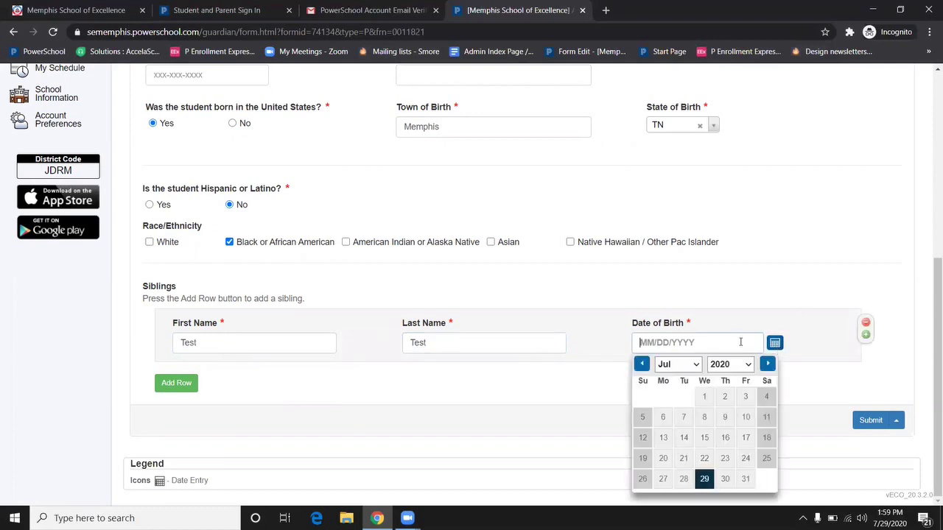
{"action": "left_click", "coordinate": [696, 365]}
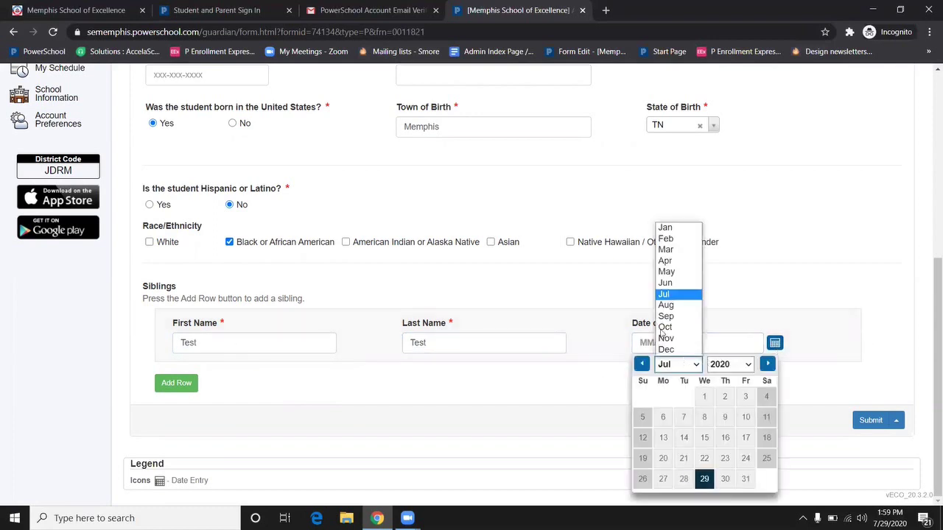
{"action": "left_click", "coordinate": [667, 259]}
{"action": "left_click", "coordinate": [748, 365]}
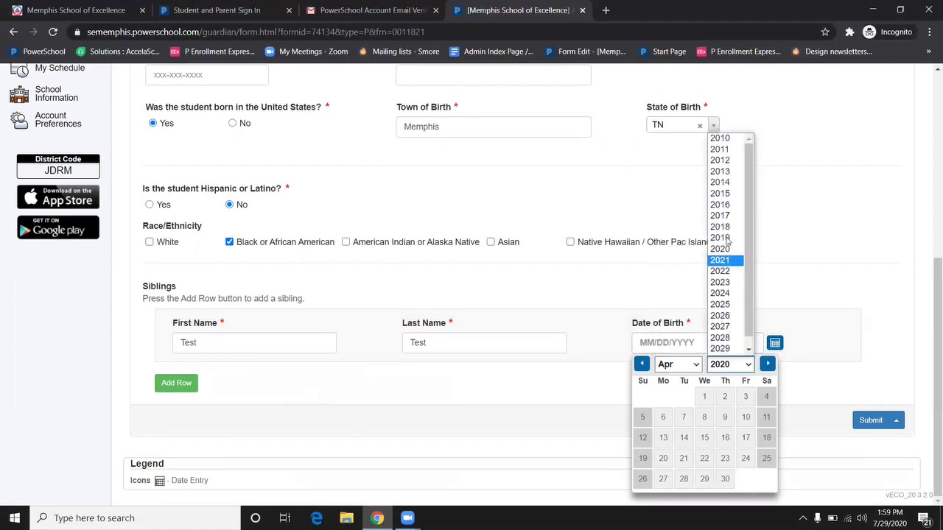
{"action": "left_click", "coordinate": [736, 150]}
{"action": "left_click", "coordinate": [663, 417]}
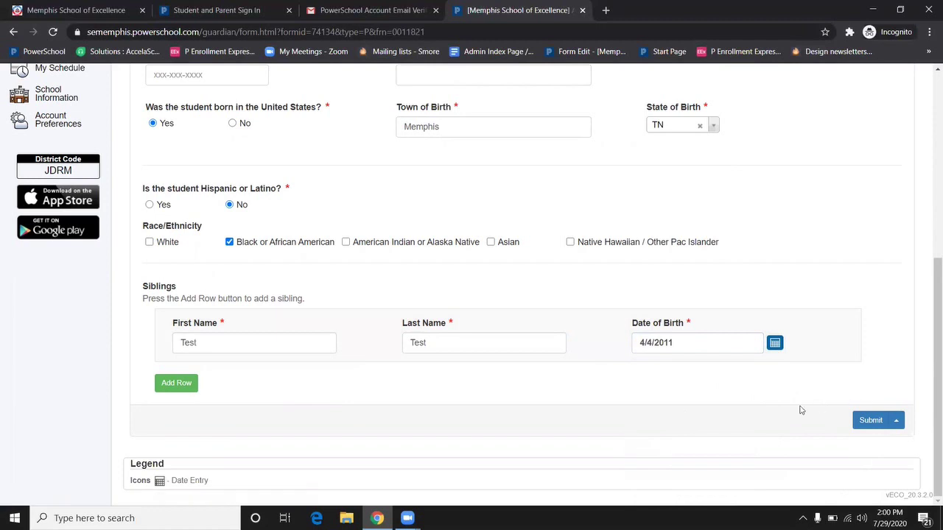
{"action": "left_click", "coordinate": [871, 424]}
{"action": "left_click", "coordinate": [870, 426]}
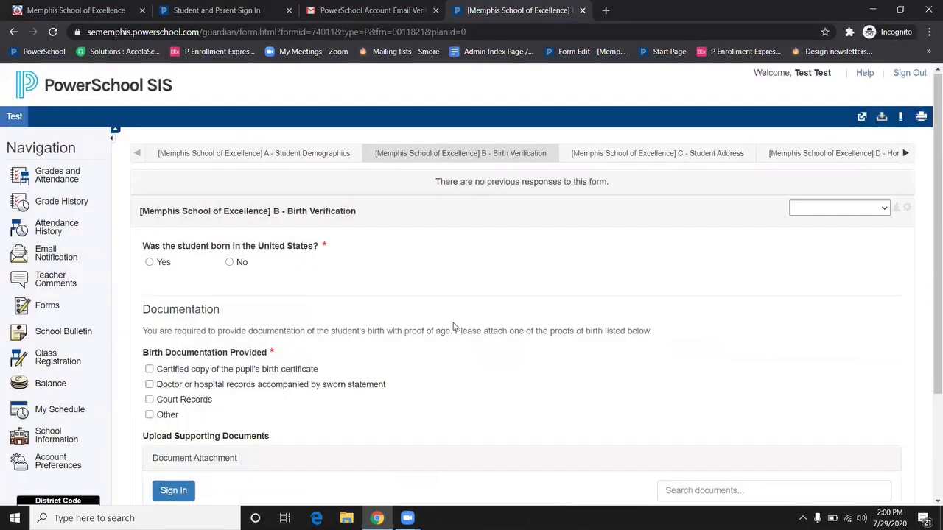
Step: Answer Yes to US birth, with Memphis as city and Tennessee as state
{"action": "left_click", "coordinate": [157, 263]}
{"action": "left_click", "coordinate": [217, 308]}
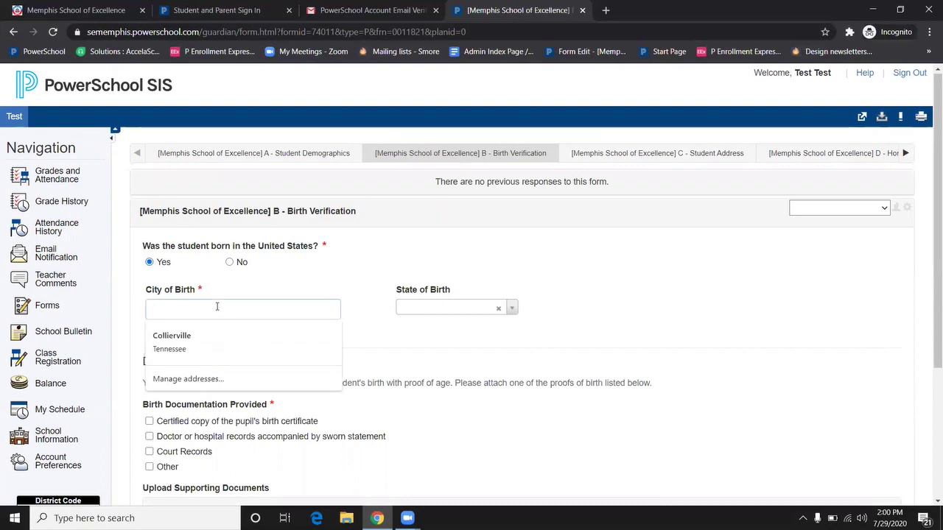
{"action": "type", "text": "Memphis"}
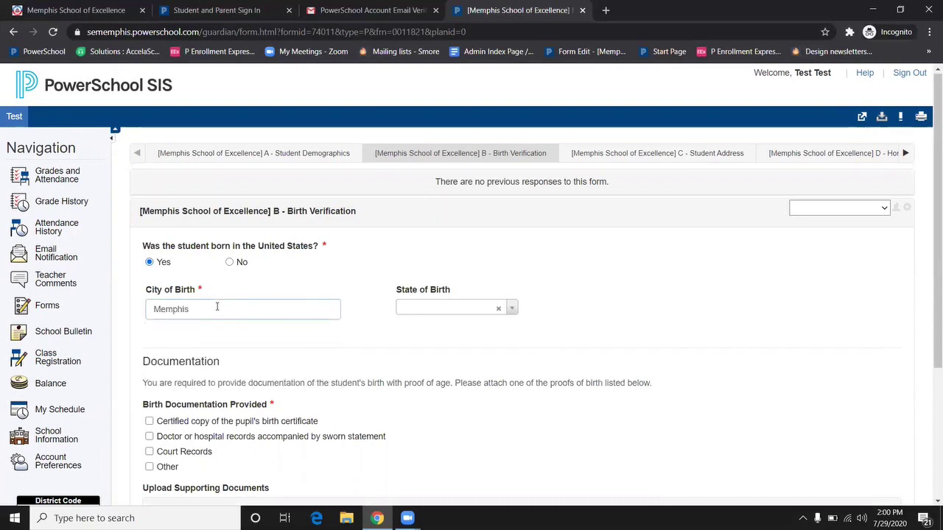
{"action": "left_click", "coordinate": [415, 309]}
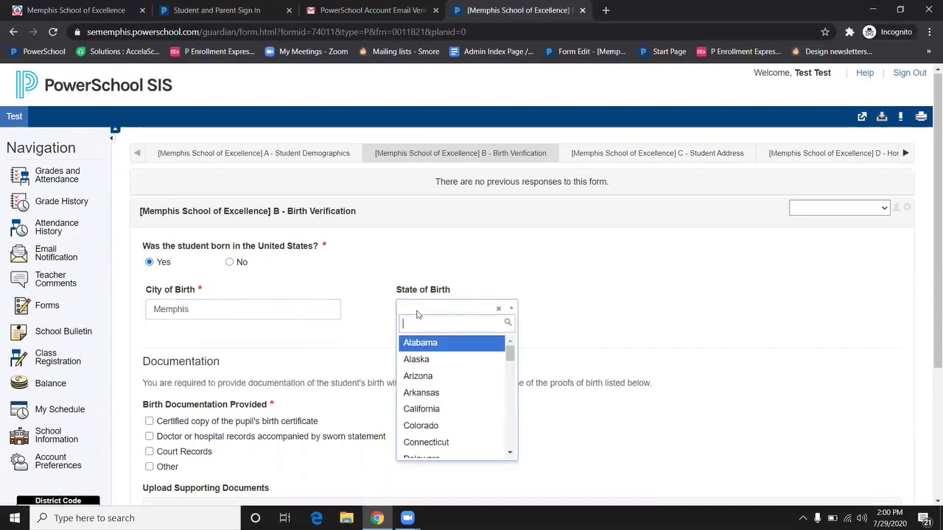
{"action": "type", "text": "t"}
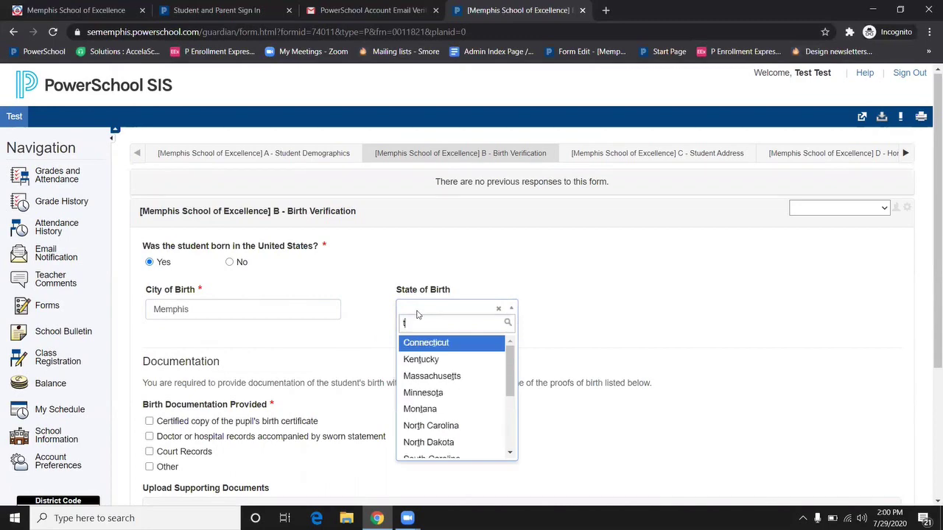
{"action": "type", "text": "e"}
{"action": "left_click", "coordinate": [422, 346]}
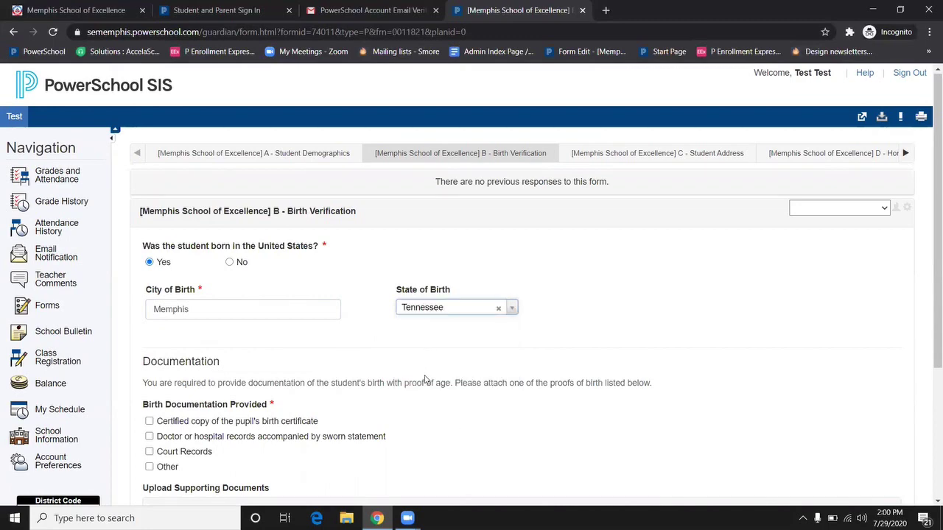
Step: Check the certified birth certificate copy and bring up the document-attachment sign-in
{"action": "scroll", "coordinate": [425, 379], "scroll_direction": "down", "scroll_amount": 3}
{"action": "left_click", "coordinate": [195, 239]}
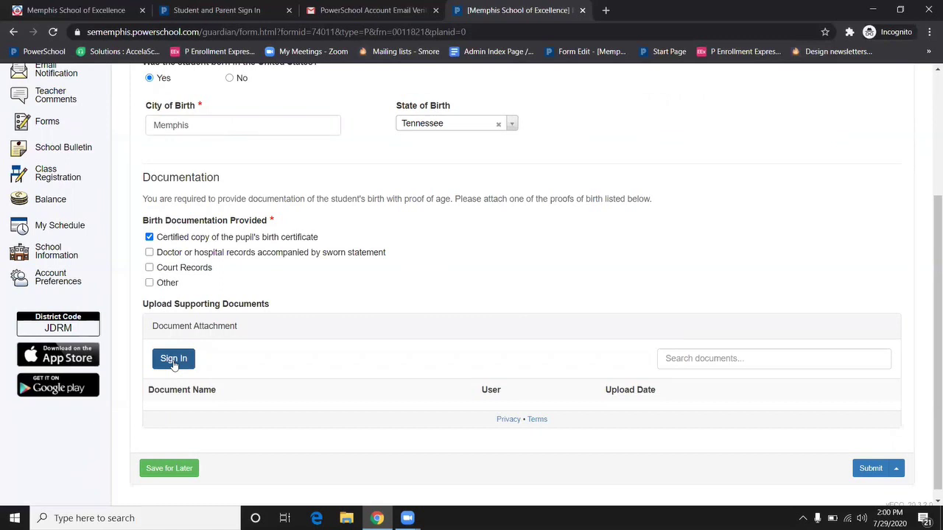
{"action": "left_click", "coordinate": [175, 361]}
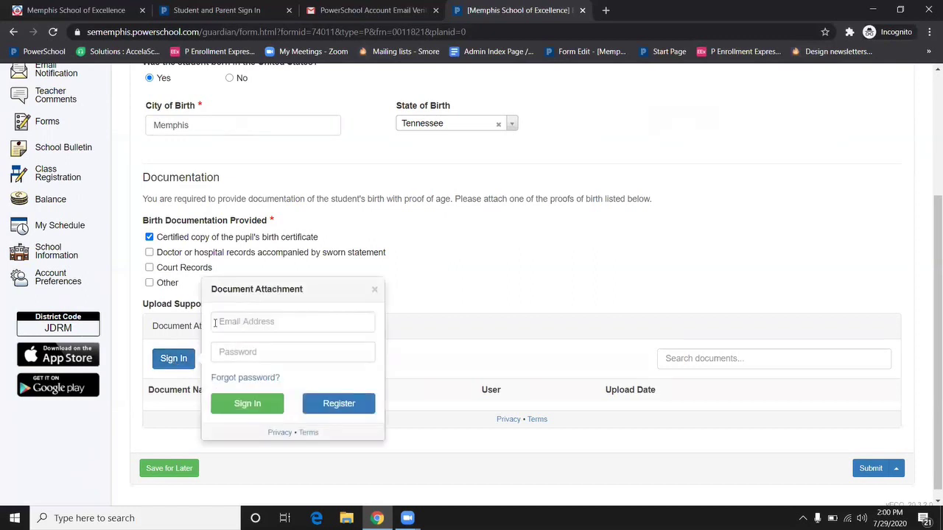
Step: Register a document-attachment account from the saved login and accept the Terms of Use
{"action": "left_click", "coordinate": [219, 321]}
{"action": "left_click", "coordinate": [243, 370]}
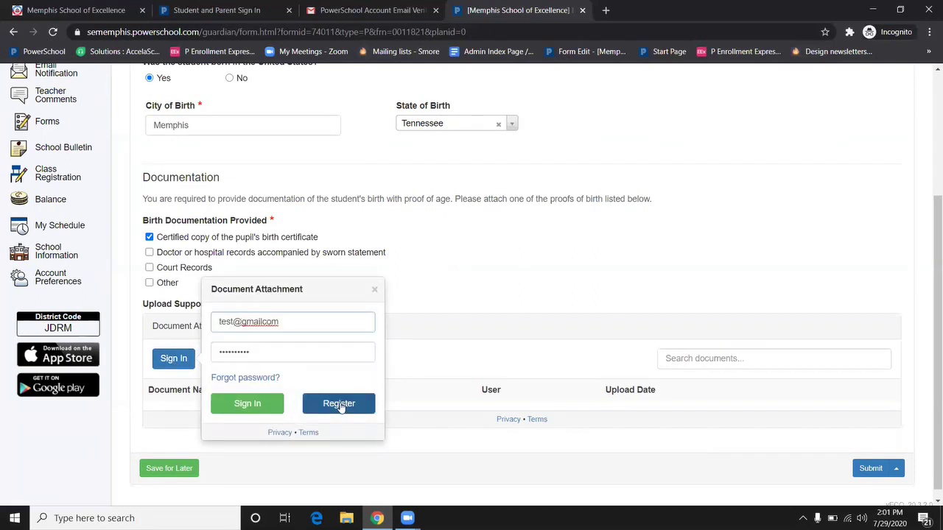
{"action": "left_click", "coordinate": [340, 405]}
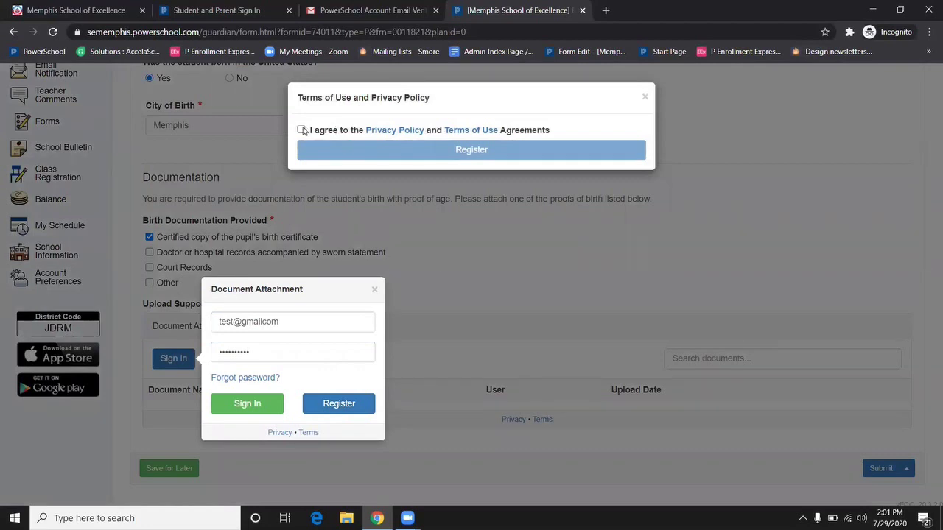
{"action": "left_click", "coordinate": [302, 131]}
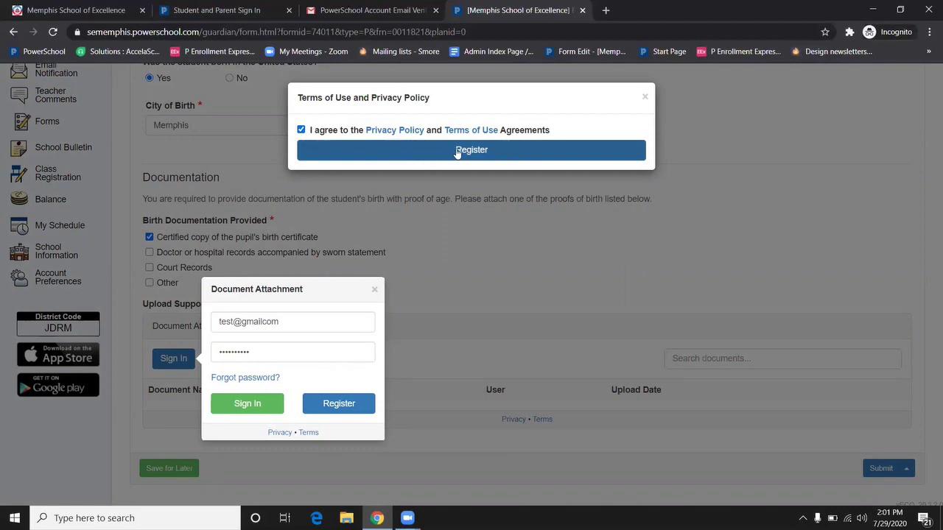
{"action": "left_click", "coordinate": [456, 151]}
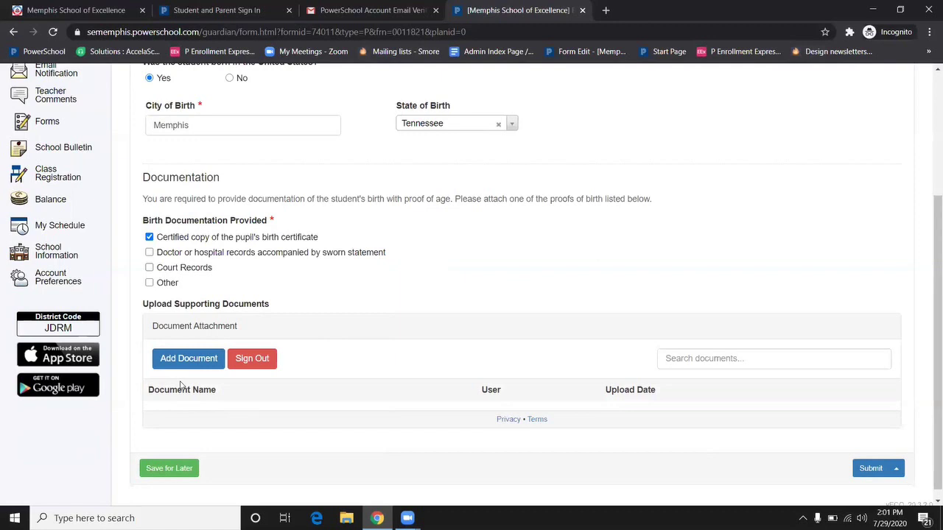
Step: Upload Birth Certificate.pdf, submit the Birth Verification form and dismiss the confirmation
{"action": "left_click", "coordinate": [188, 360]}
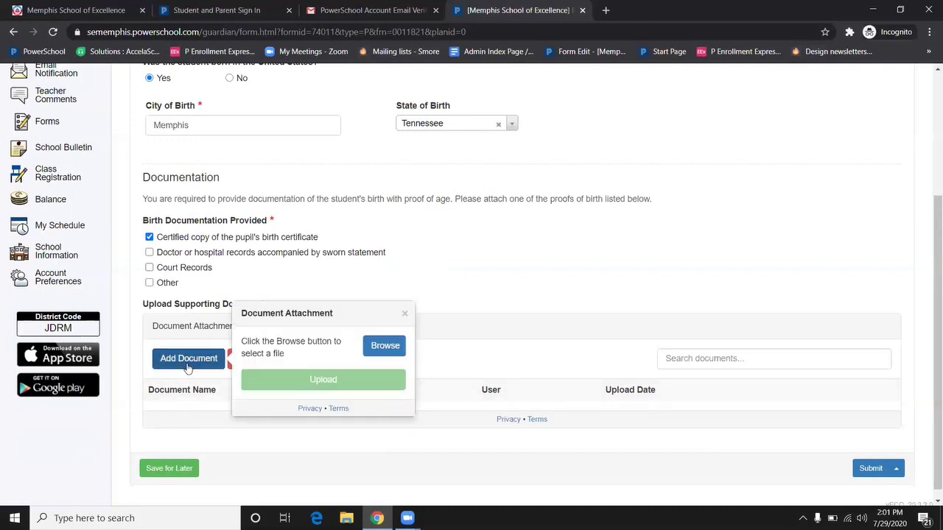
{"action": "left_click", "coordinate": [384, 348]}
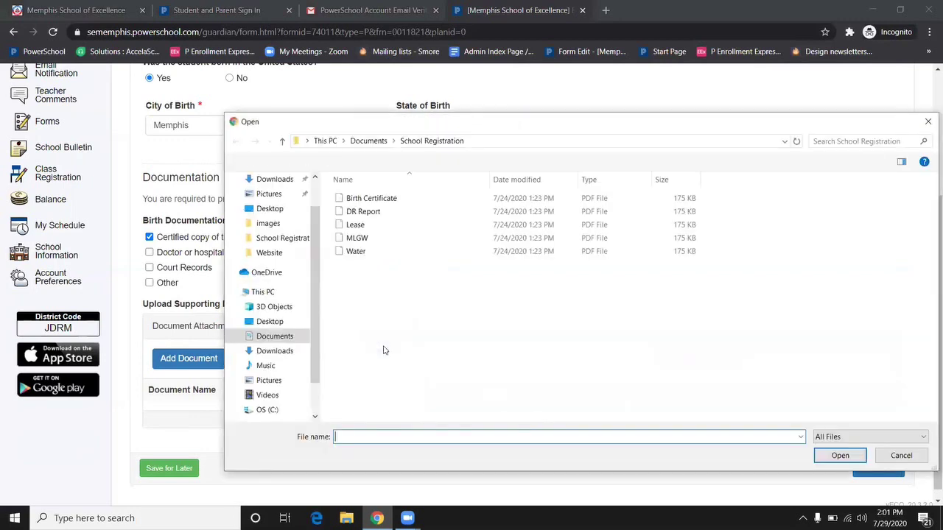
{"action": "left_click", "coordinate": [375, 204]}
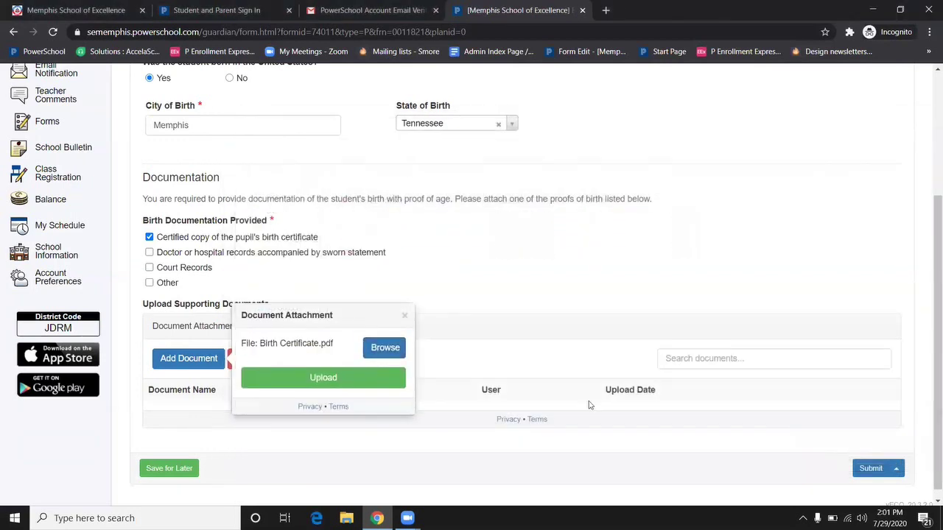
{"action": "left_click", "coordinate": [313, 380]}
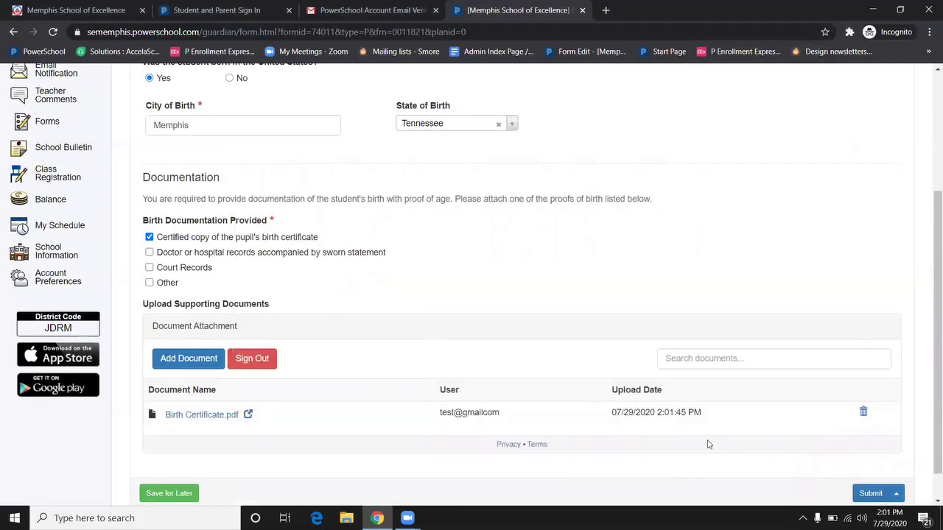
{"action": "scroll", "coordinate": [826, 455], "scroll_direction": "down", "scroll_amount": 1}
{"action": "left_click", "coordinate": [872, 459]}
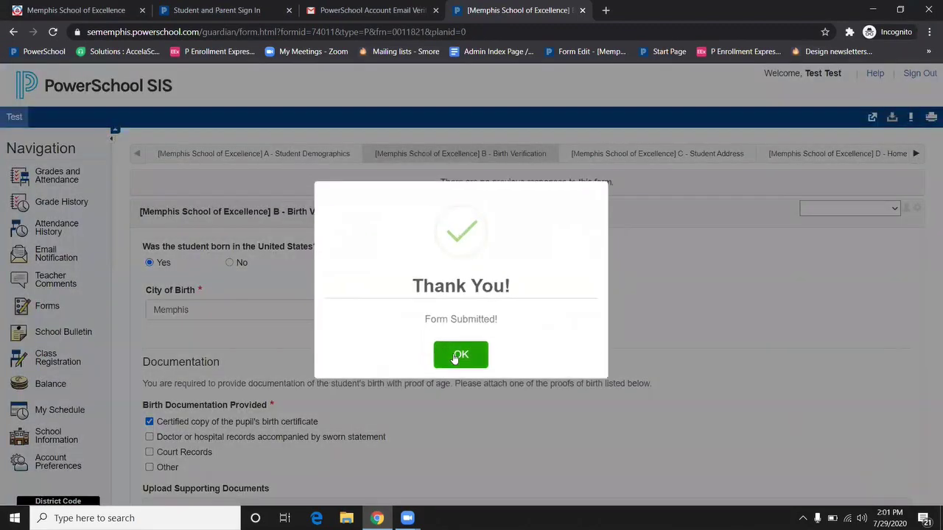
{"action": "left_click", "coordinate": [455, 358]}
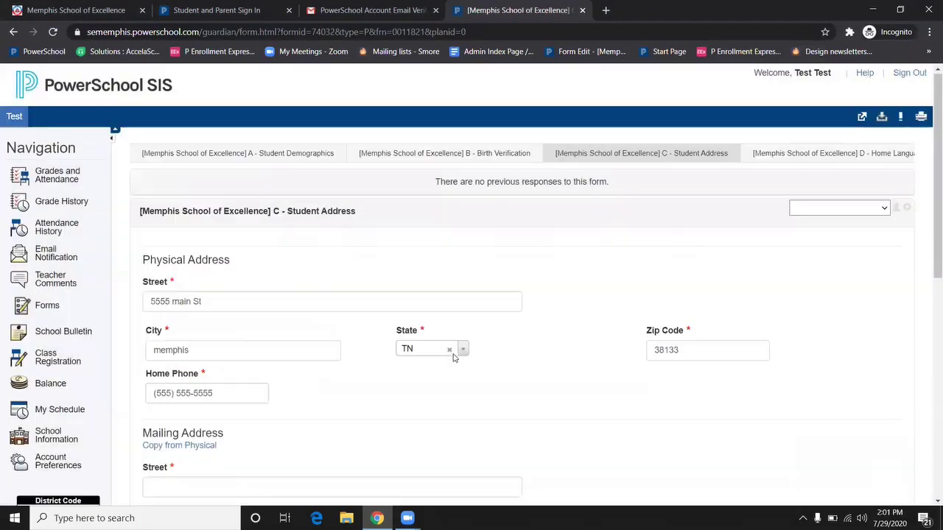
Step: Copy the physical address into the mailing address and mark Electric as a bill
{"action": "scroll", "coordinate": [454, 358], "scroll_direction": "down", "scroll_amount": 1}
{"action": "scroll", "coordinate": [211, 262], "scroll_direction": "down", "scroll_amount": 1}
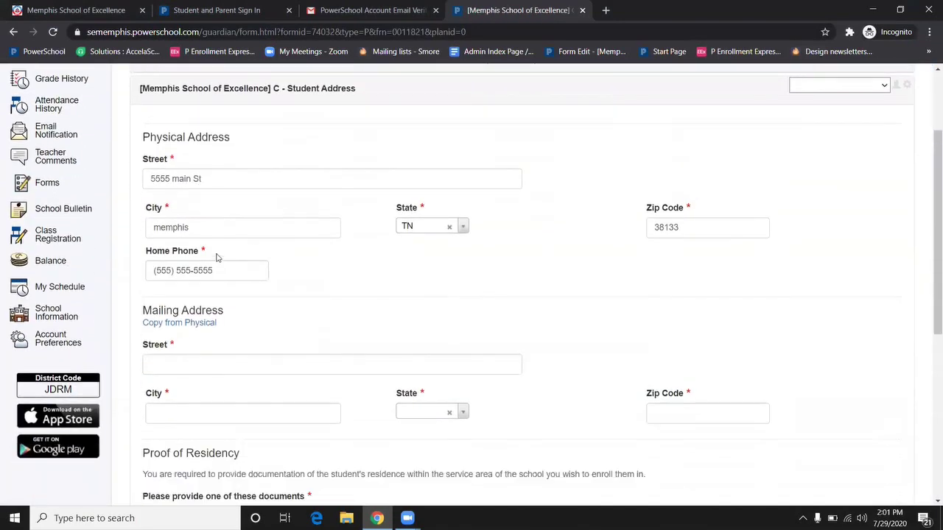
{"action": "scroll", "coordinate": [258, 257], "scroll_direction": "down", "scroll_amount": 1}
{"action": "scroll", "coordinate": [260, 257], "scroll_direction": "down", "scroll_amount": 1}
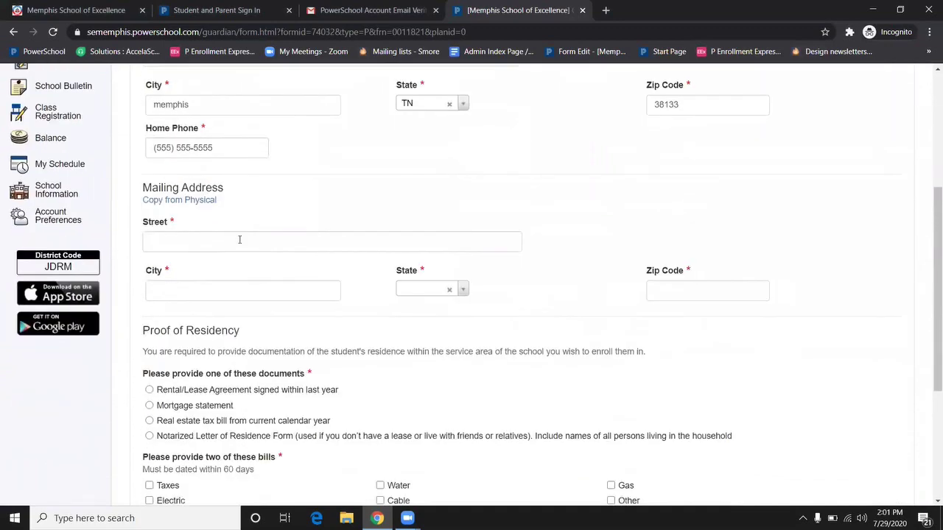
{"action": "scroll", "coordinate": [350, 232], "scroll_direction": "up", "scroll_amount": 2}
{"action": "scroll", "coordinate": [349, 233], "scroll_direction": "down", "scroll_amount": 1}
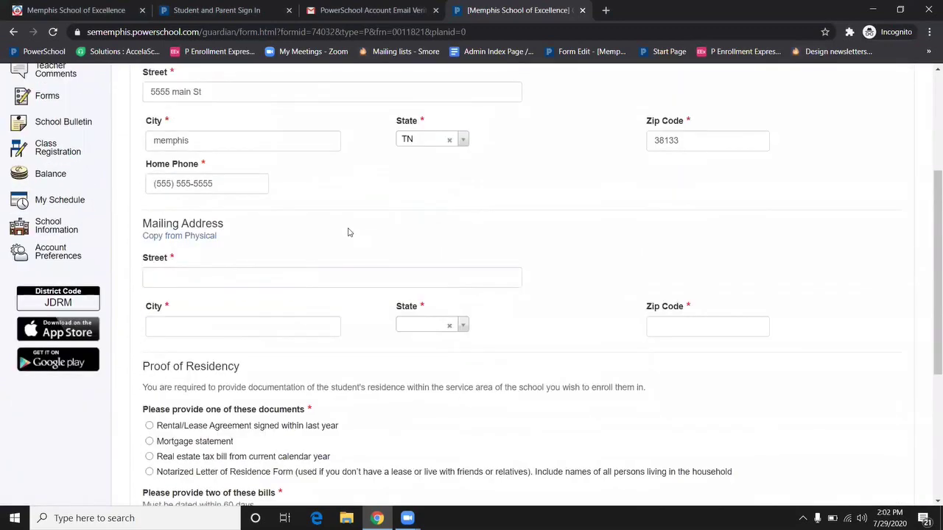
{"action": "scroll", "coordinate": [349, 233], "scroll_direction": "down", "scroll_amount": 1}
{"action": "left_click", "coordinate": [215, 199]}
{"action": "scroll", "coordinate": [269, 217], "scroll_direction": "down", "scroll_amount": 1}
{"action": "scroll", "coordinate": [277, 219], "scroll_direction": "down", "scroll_amount": 3}
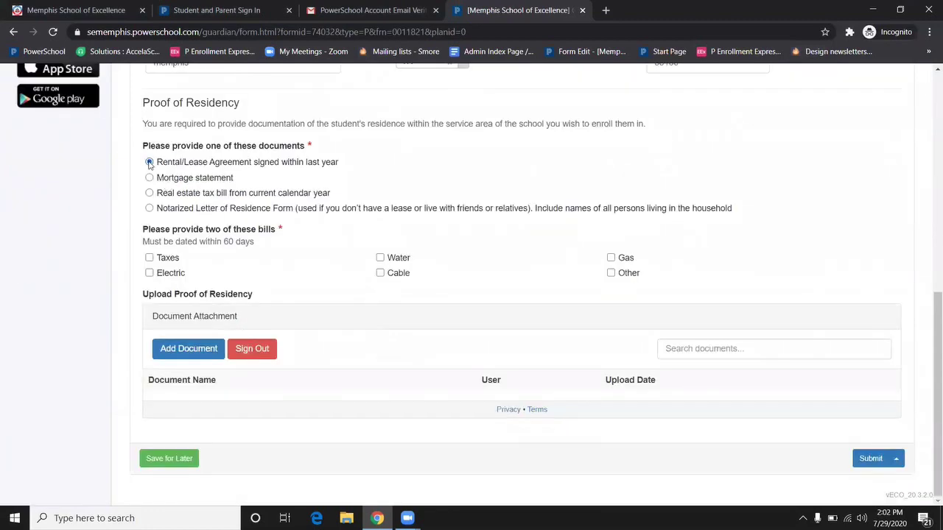
{"action": "left_click", "coordinate": [150, 274]}
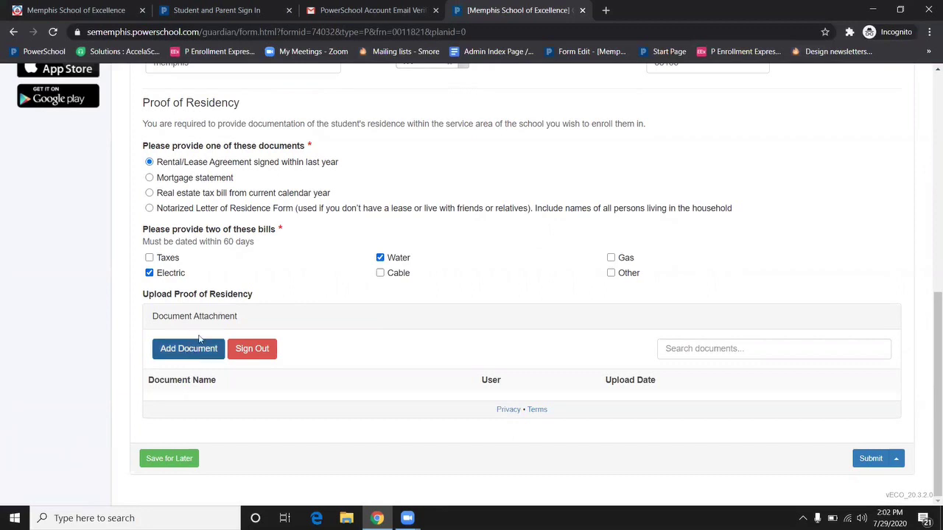
Step: Upload Lease.pdf and MLGW.pdf as proof of residency
{"action": "left_click", "coordinate": [181, 354]}
{"action": "left_click", "coordinate": [396, 340]}
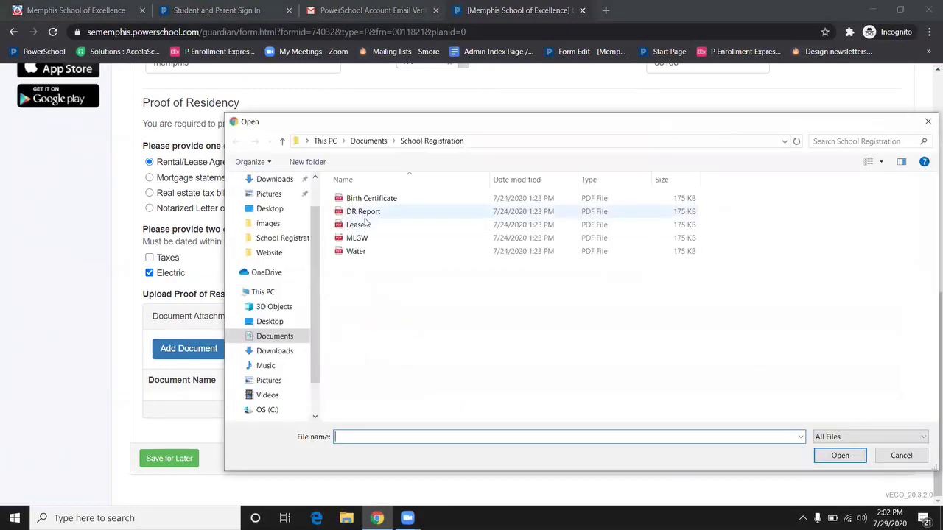
{"action": "left_click", "coordinate": [361, 226]}
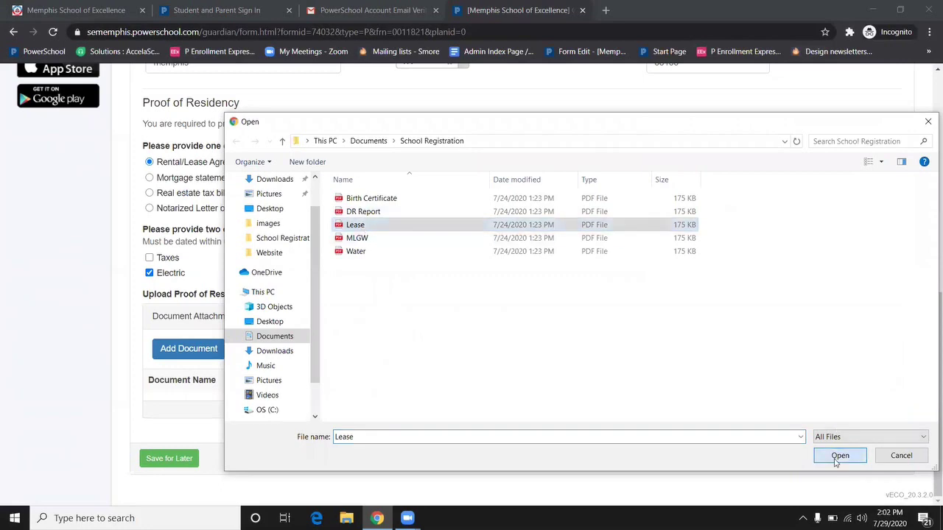
{"action": "left_click", "coordinate": [835, 457]}
{"action": "left_click", "coordinate": [362, 372]}
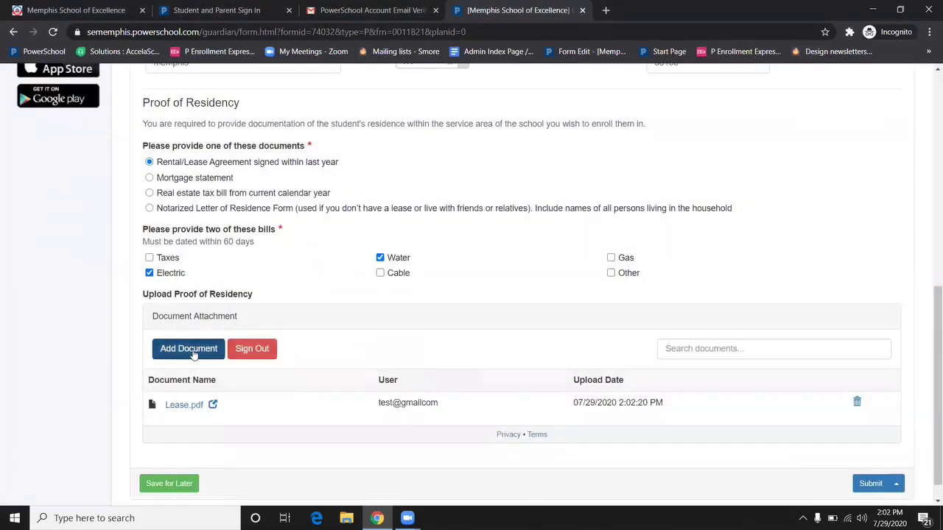
{"action": "left_click", "coordinate": [186, 348]}
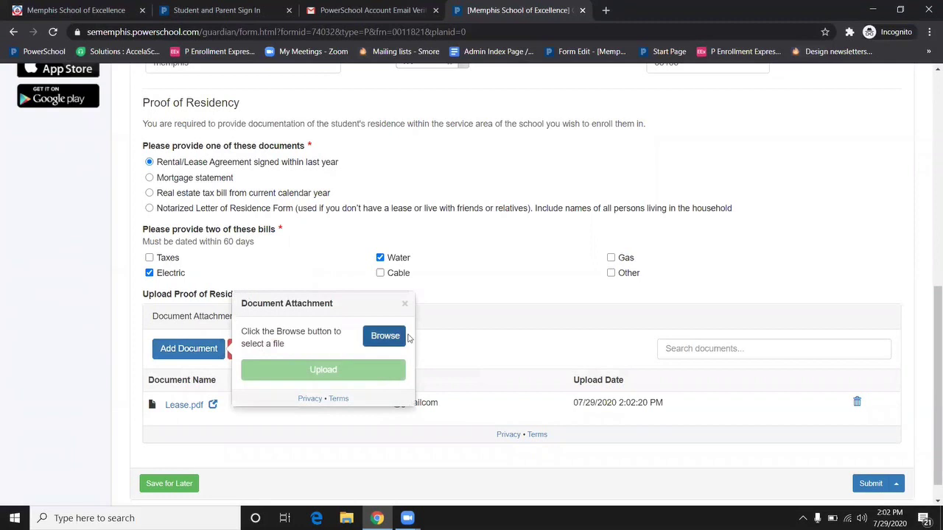
{"action": "left_click", "coordinate": [391, 339]}
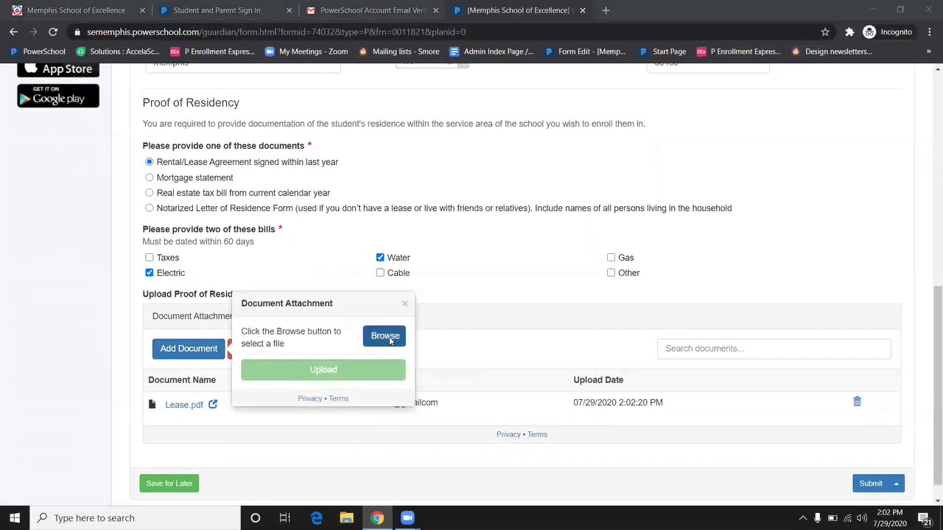
{"action": "left_click", "coordinate": [359, 240]}
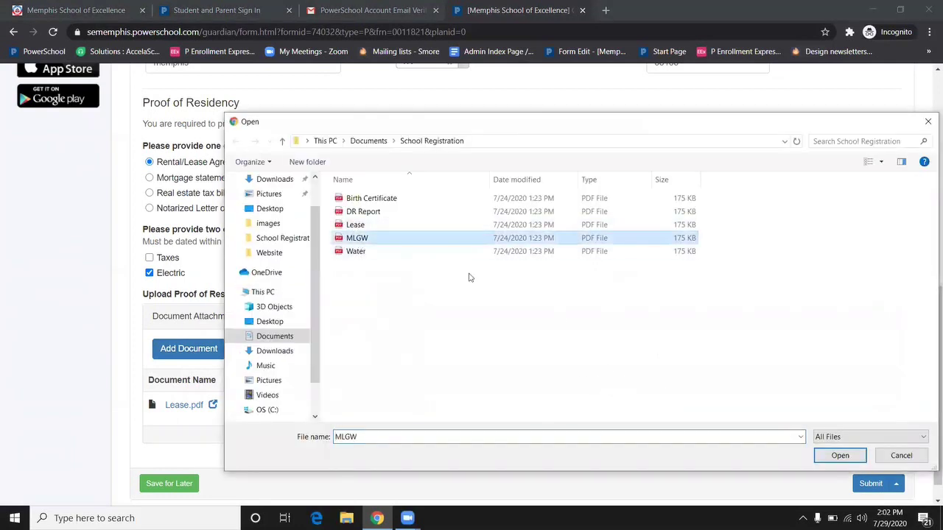
{"action": "left_click", "coordinate": [840, 455]}
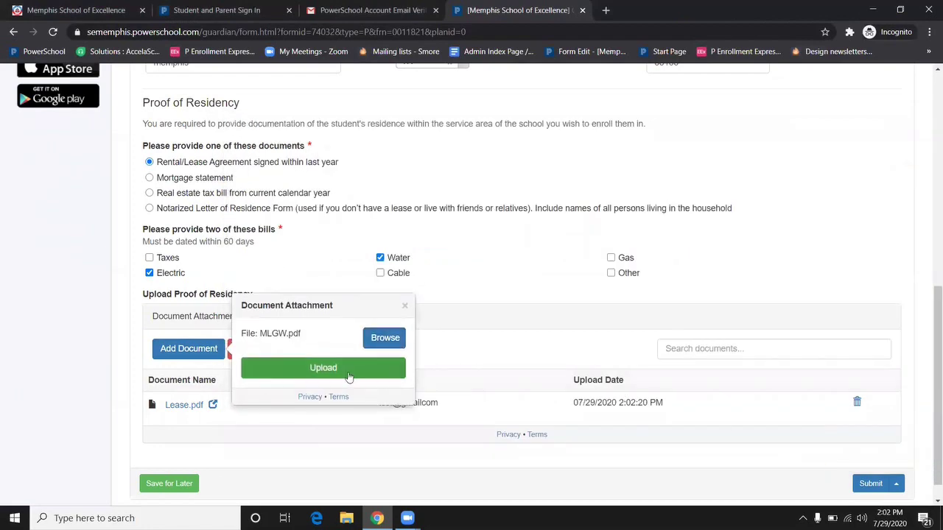
{"action": "left_click", "coordinate": [350, 375]}
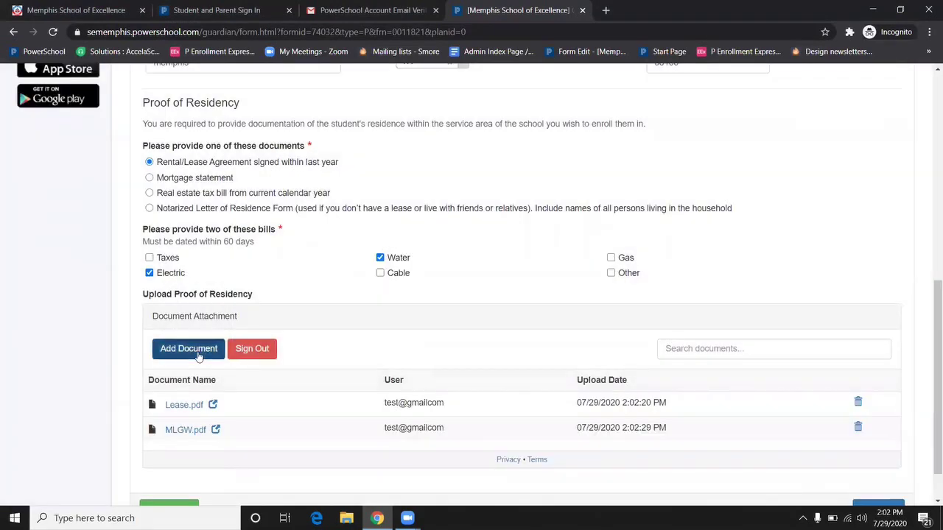
Step: Upload Water.pdf and submit the Student Address form
{"action": "left_click", "coordinate": [189, 348]}
{"action": "left_click", "coordinate": [384, 336]}
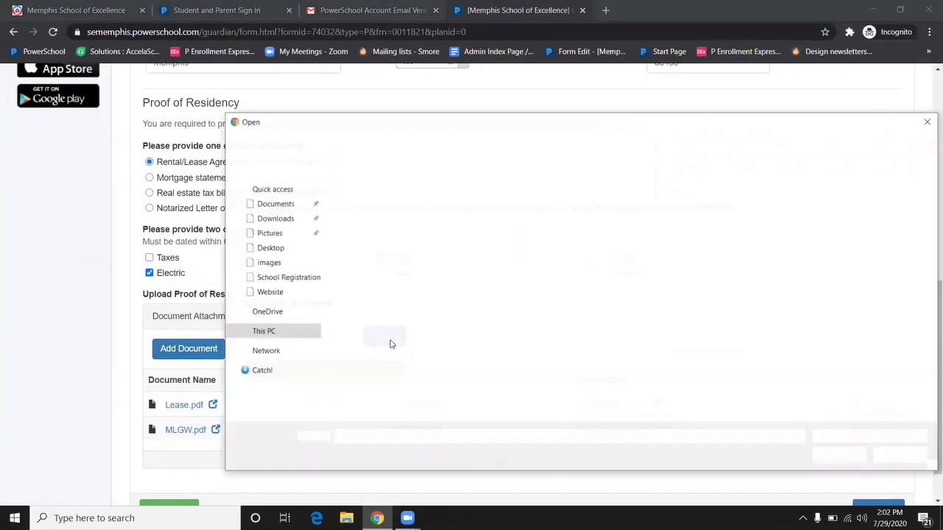
{"action": "left_click", "coordinate": [356, 251]}
{"action": "left_click", "coordinate": [839, 455]}
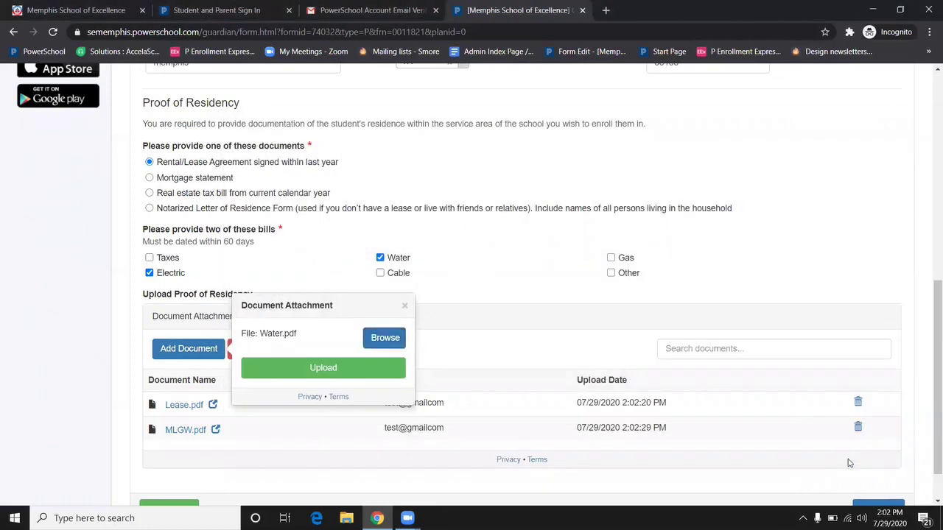
{"action": "left_click", "coordinate": [348, 368]}
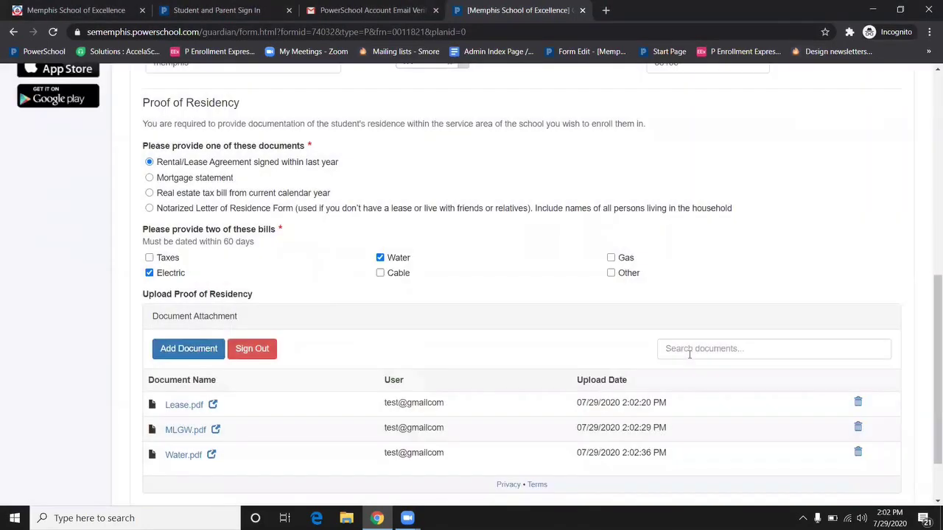
{"action": "scroll", "coordinate": [685, 360], "scroll_direction": "down", "scroll_amount": 1}
{"action": "left_click", "coordinate": [867, 459]}
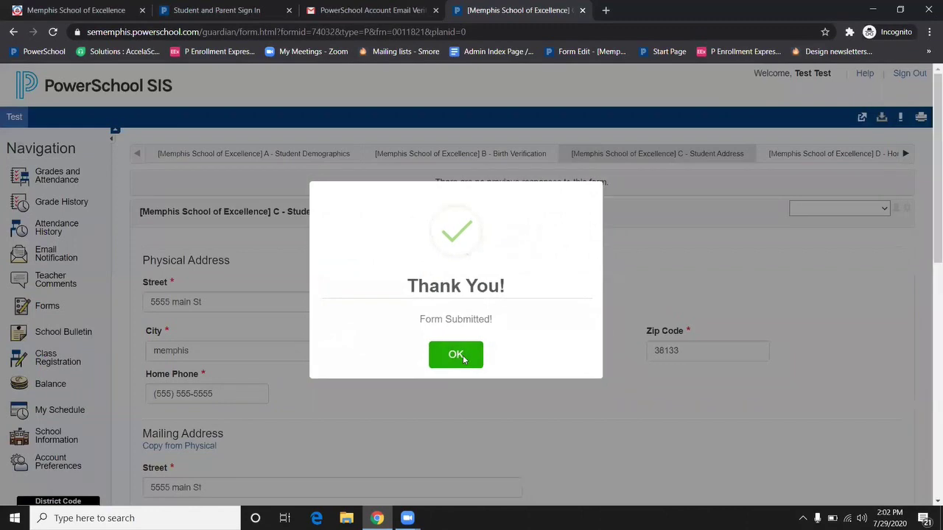
{"action": "left_click", "coordinate": [456, 355]}
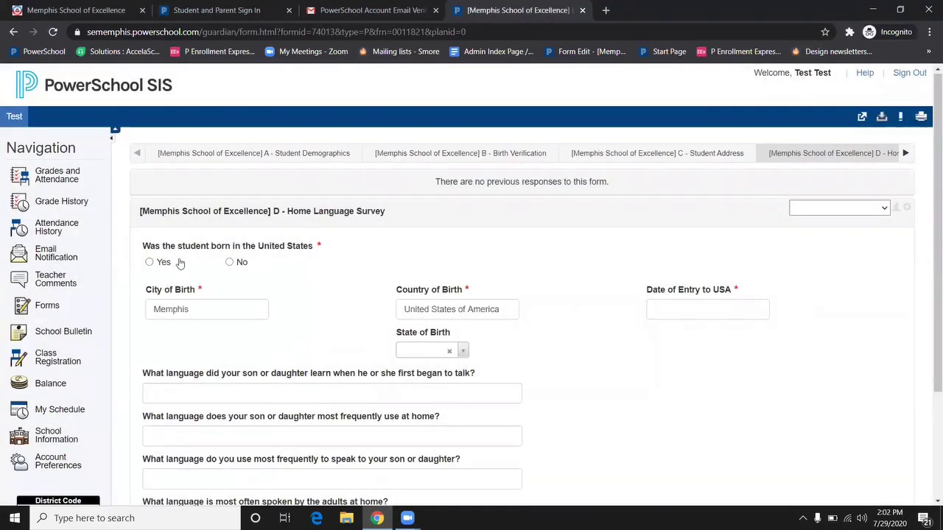
Step: Mark the student as born in the United States, entry date 01/01/2001, state of birth Tennessee
{"action": "left_click", "coordinate": [153, 266]}
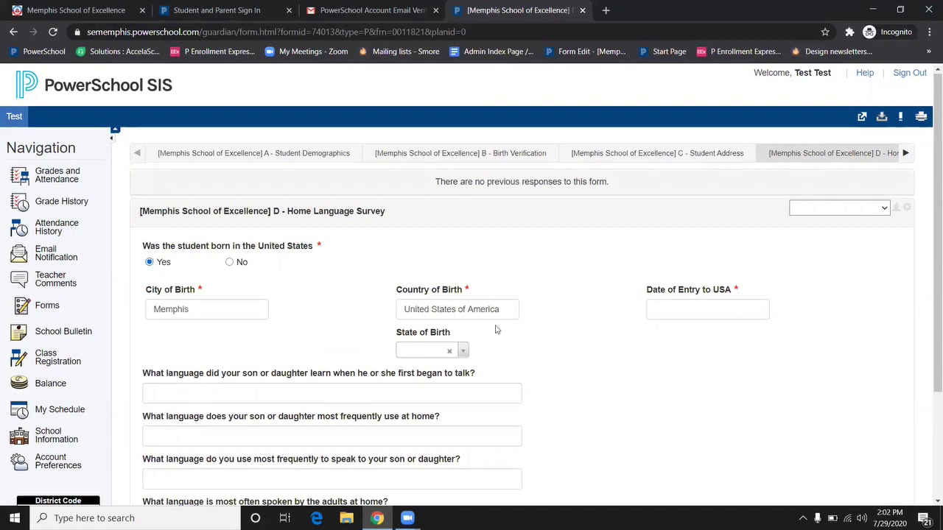
{"action": "left_click", "coordinate": [705, 311]}
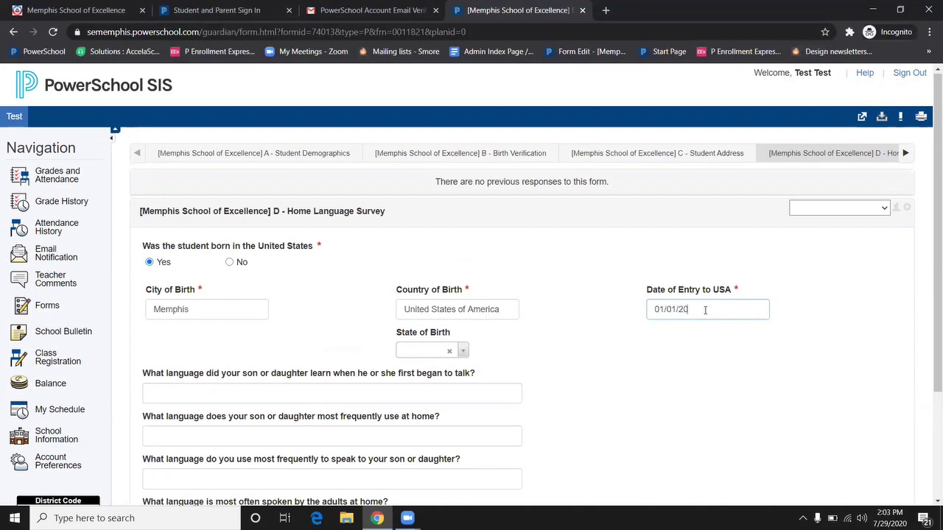
{"action": "left_click", "coordinate": [437, 351]}
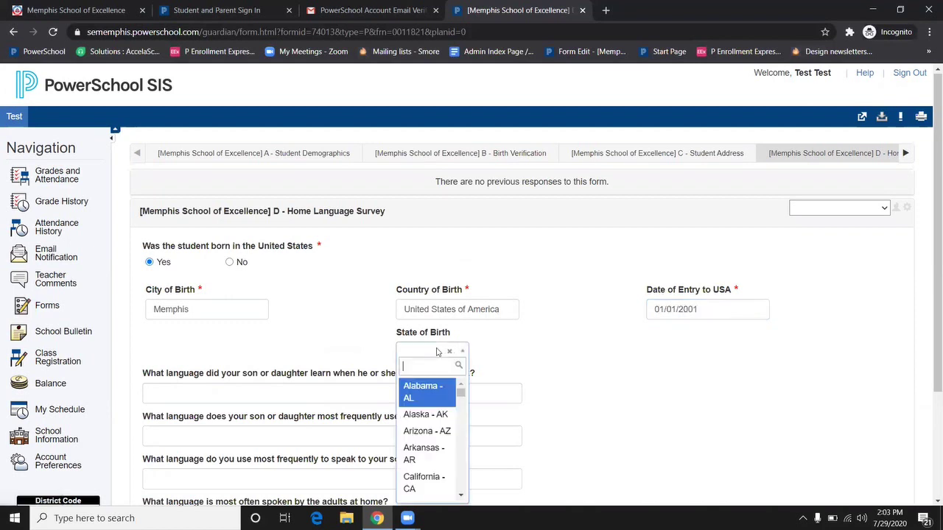
{"action": "type", "text": "t"}
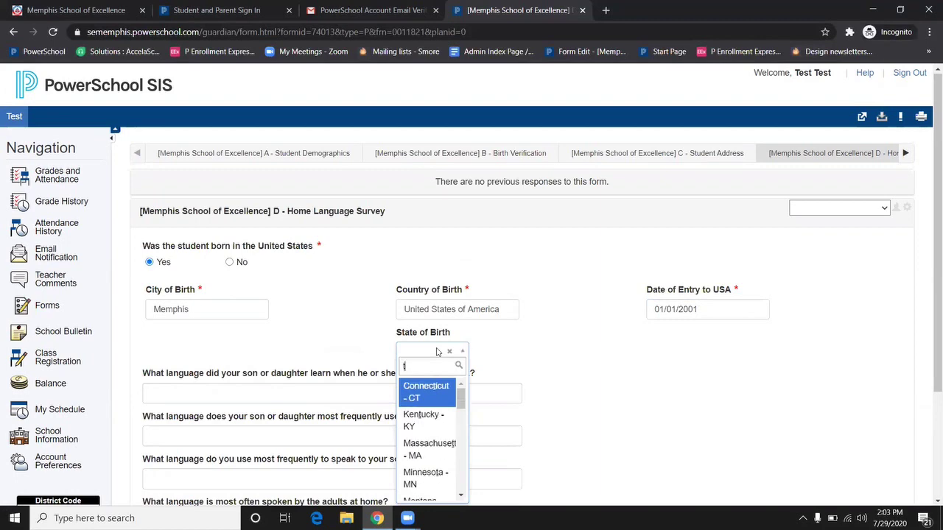
{"action": "type", "text": "e"}
{"action": "left_click", "coordinate": [428, 394]}
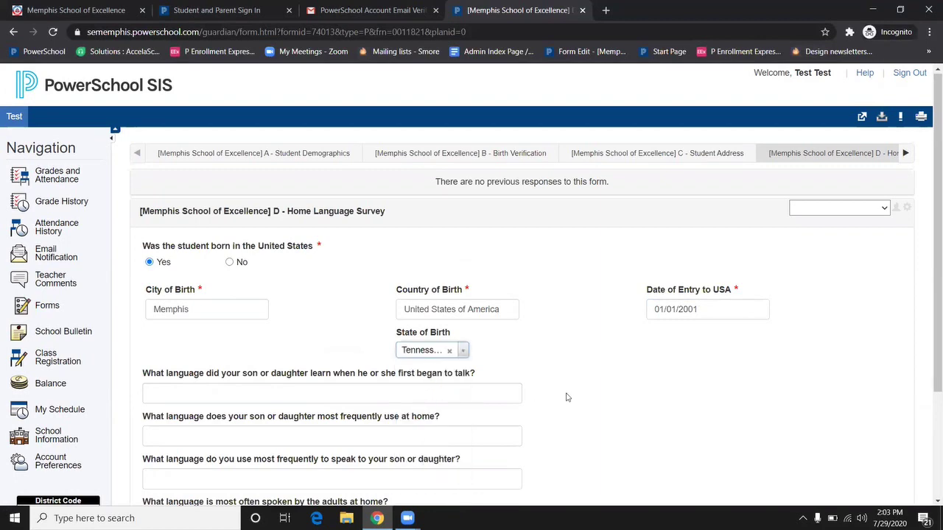
Step: Answer English to all five language questions and submit the Home Language Survey
{"action": "scroll", "coordinate": [266, 276], "scroll_direction": "down", "scroll_amount": 2}
{"action": "left_click", "coordinate": [252, 249]}
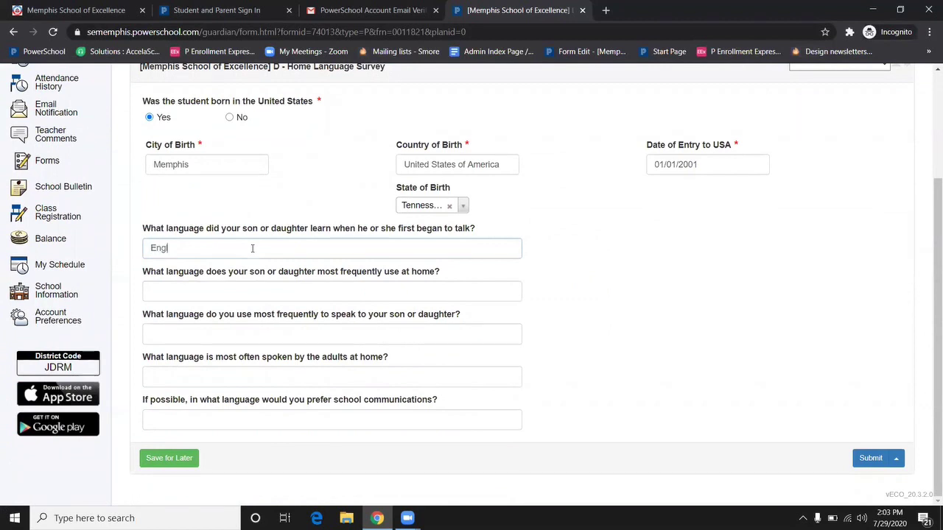
{"action": "key", "text": "Tab"}
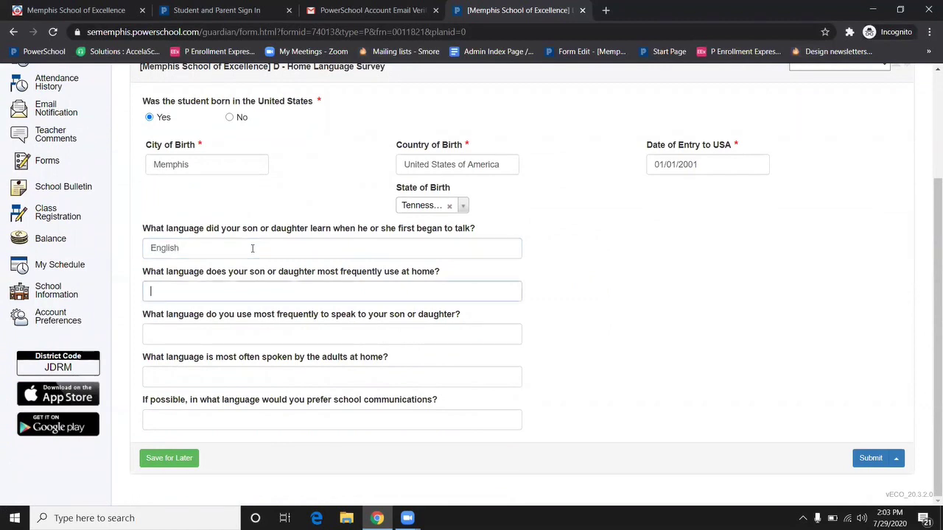
{"action": "key", "text": "Tab"}
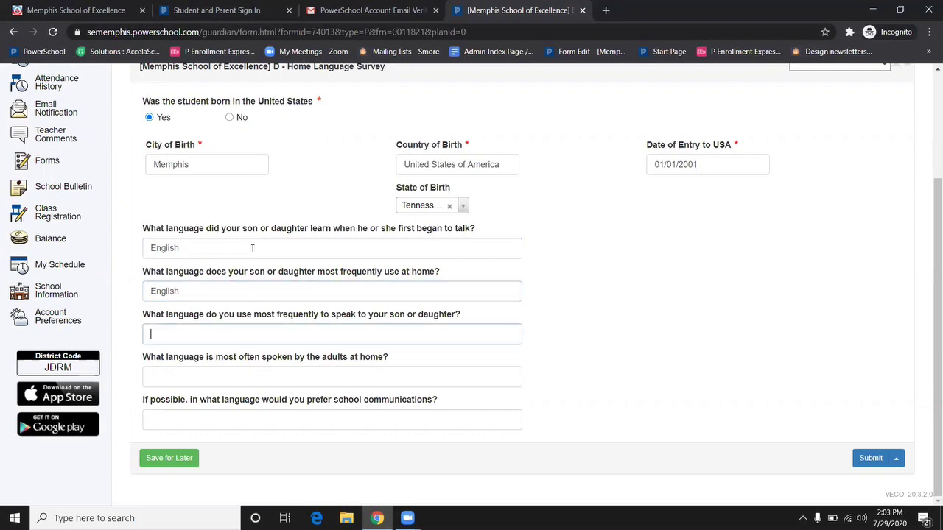
{"action": "type", "text": "English"}
{"action": "key", "text": "Tab"}
{"action": "type", "text": "English"}
{"action": "key", "text": "Tab"}
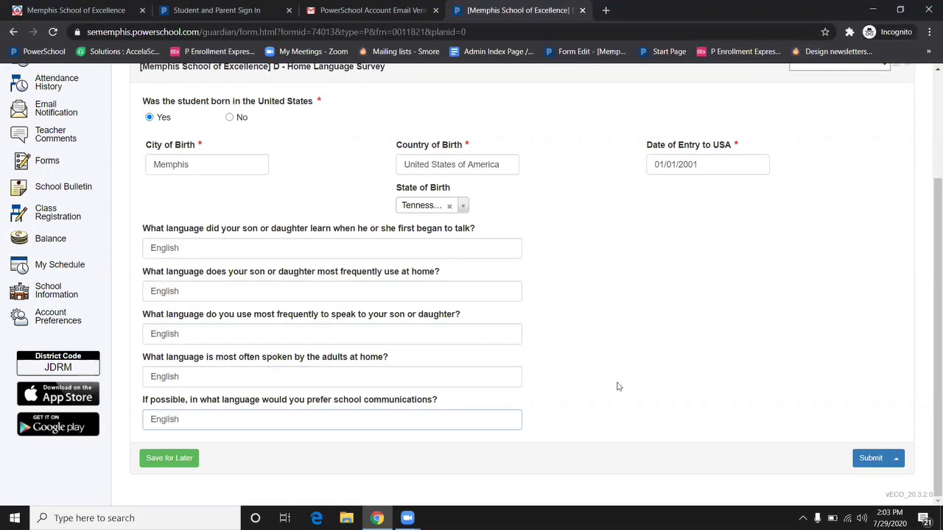
{"action": "left_click", "coordinate": [872, 459]}
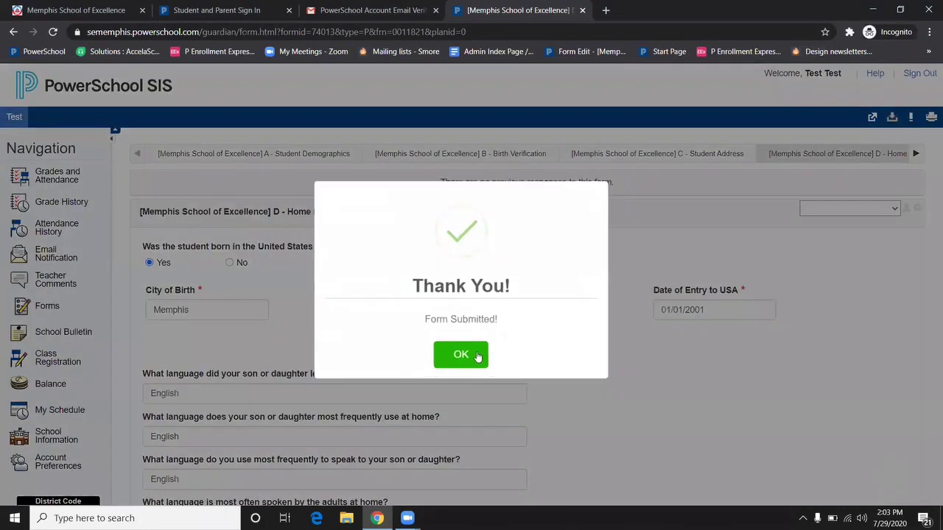
Step: Dismiss the Thank You message and mark 'In own home' on the Residence Survey
{"action": "left_click", "coordinate": [476, 356]}
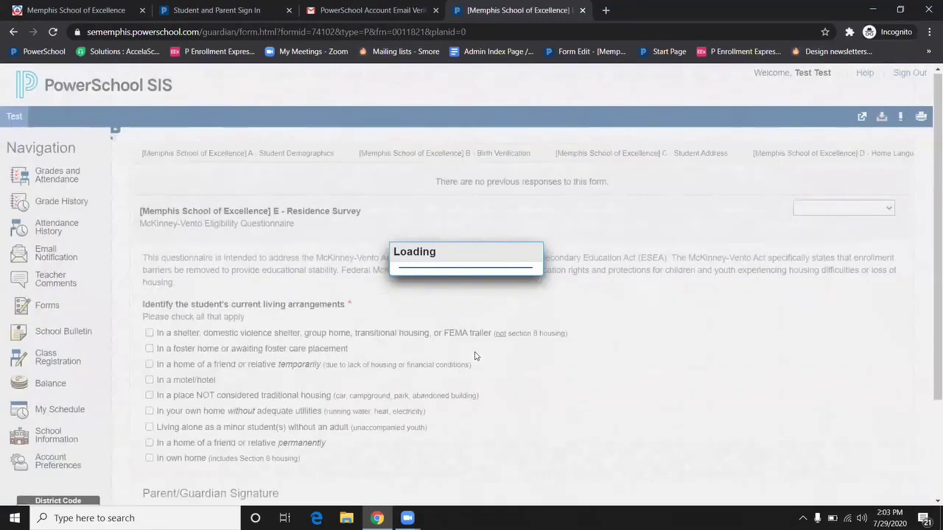
{"action": "scroll", "coordinate": [475, 356], "scroll_direction": "down", "scroll_amount": 1}
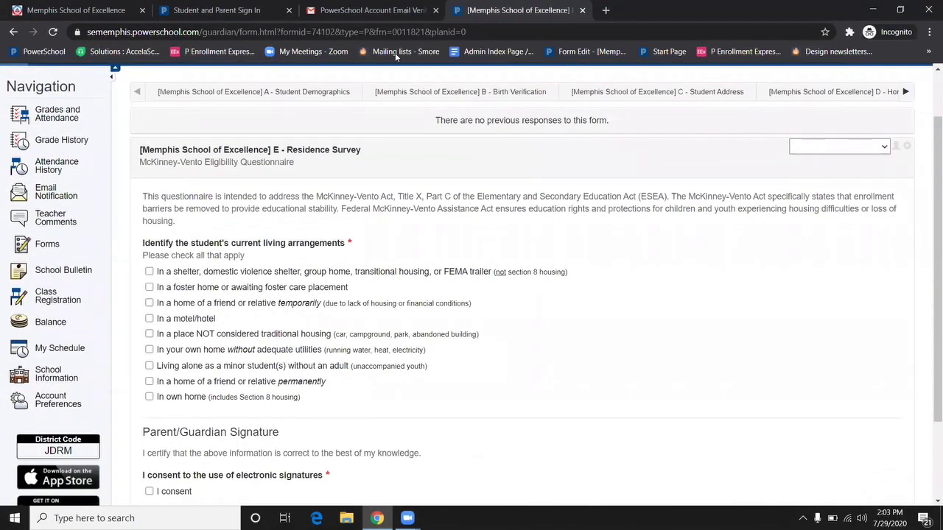
{"action": "scroll", "coordinate": [293, 228], "scroll_direction": "down", "scroll_amount": 2}
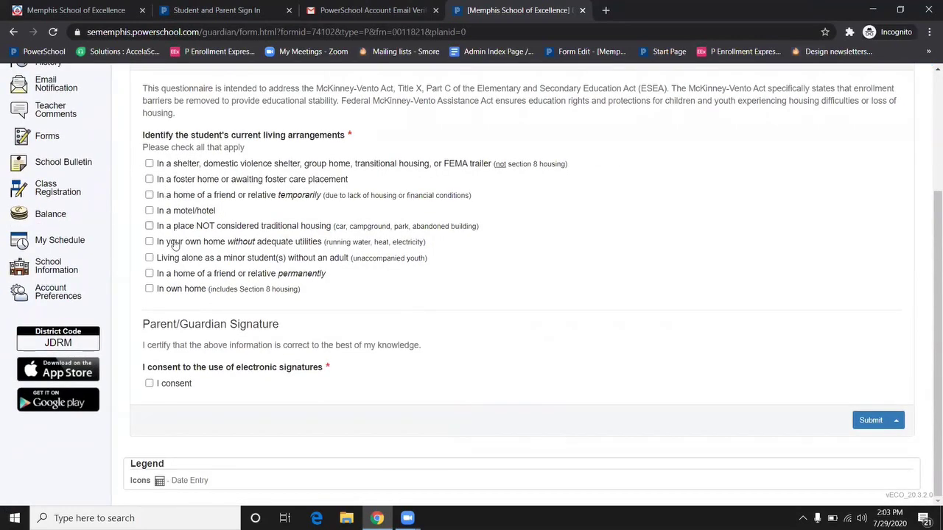
{"action": "left_click", "coordinate": [163, 290]}
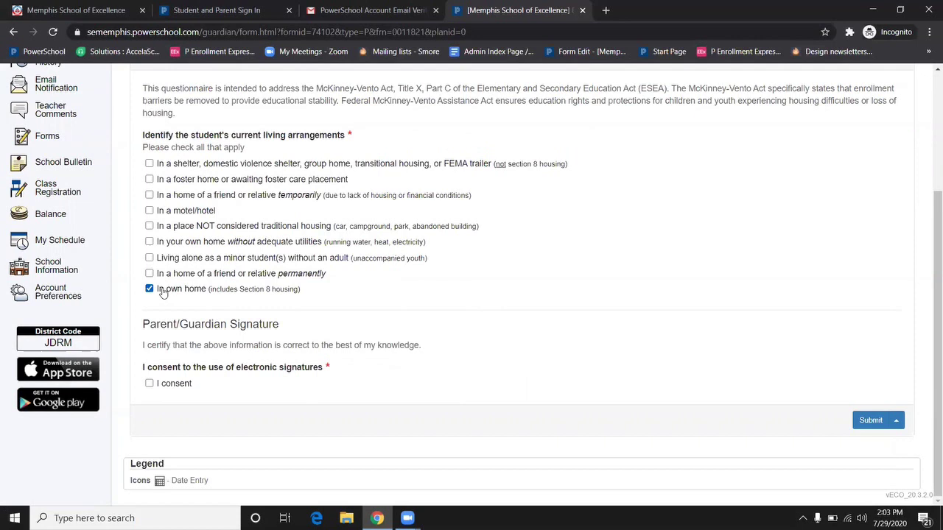
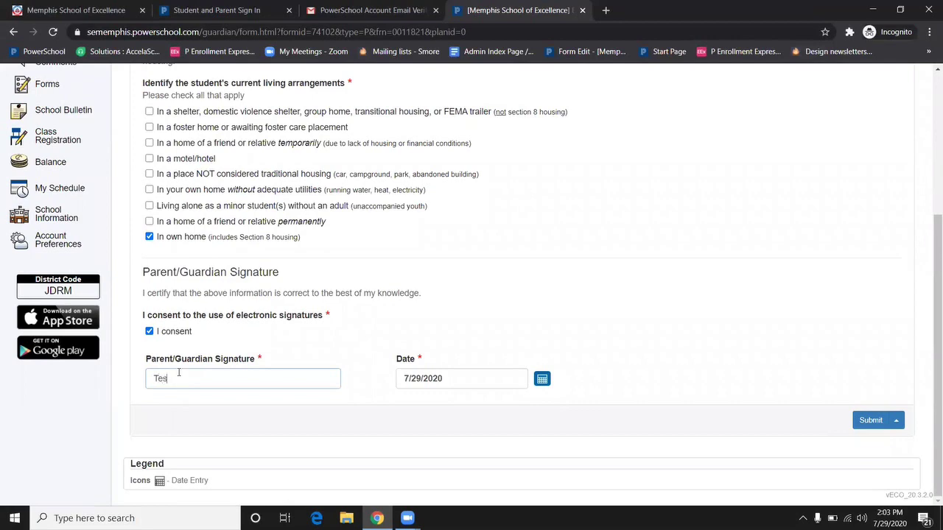
Step: Submit the signed McKinney-Vento residency questionnaire and dismiss the Thank You confirmation
{"action": "left_click", "coordinate": [870, 421]}
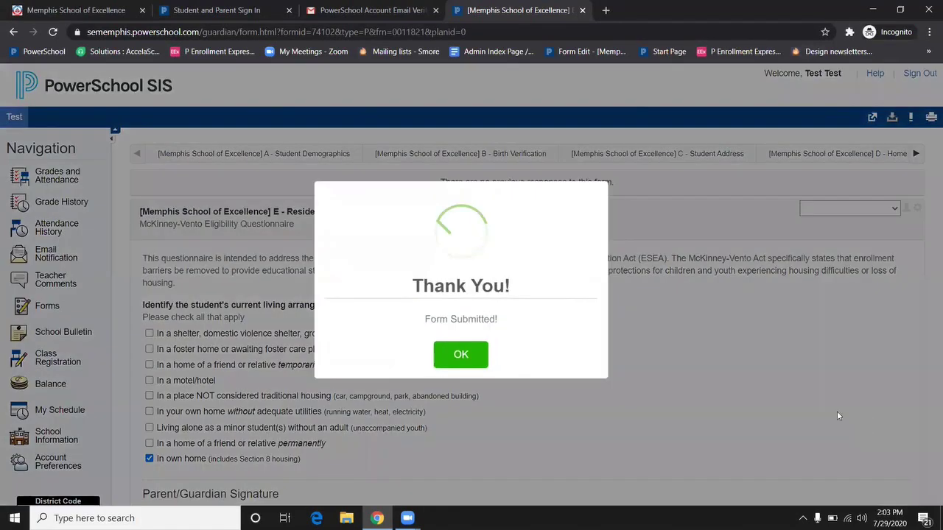
{"action": "left_click", "coordinate": [457, 354]}
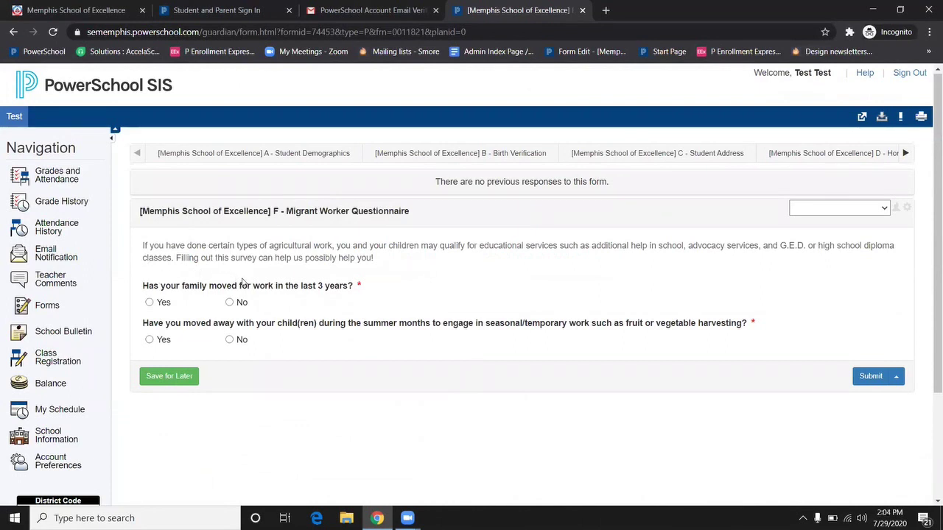
Step: Answer Yes to moving for work, with previous address 12 TEST, city Memphis, arrival date 01/01/2011
{"action": "left_click", "coordinate": [164, 305]}
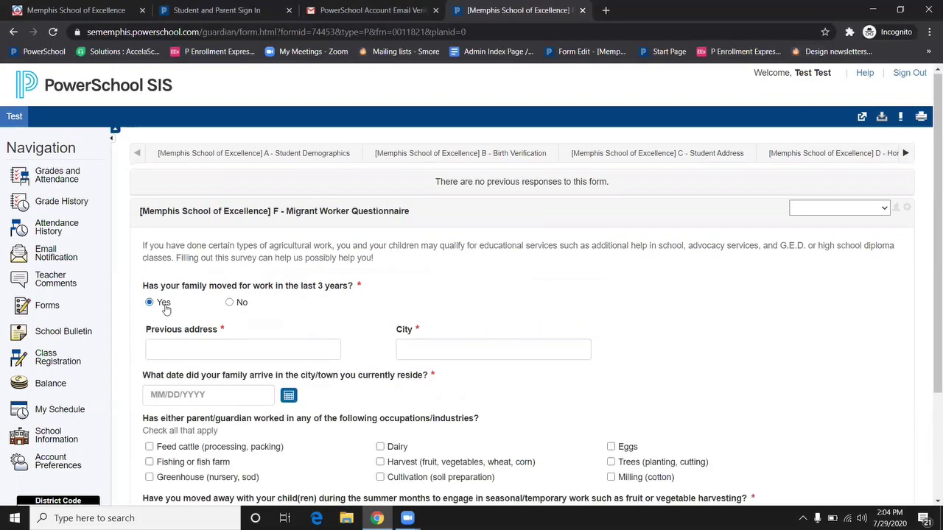
{"action": "scroll", "coordinate": [196, 221], "scroll_direction": "down", "scroll_amount": 2}
{"action": "left_click", "coordinate": [199, 212]}
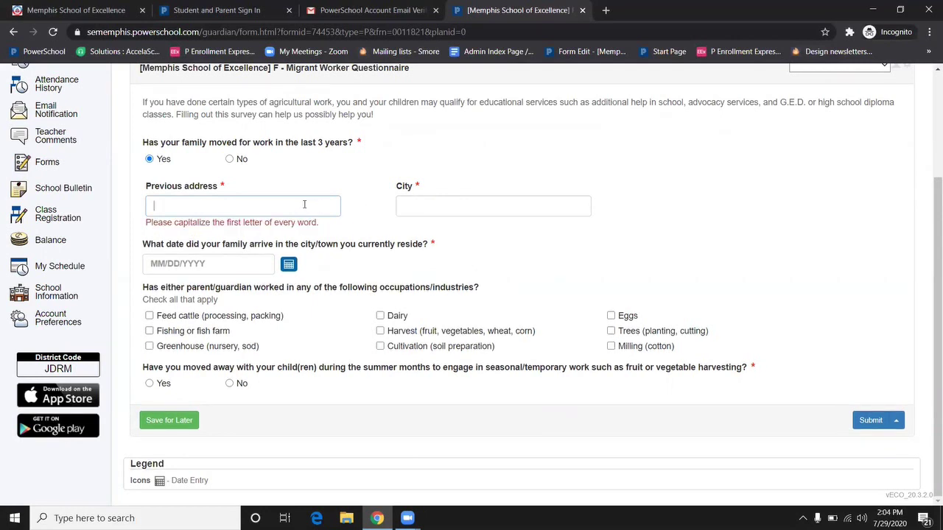
{"action": "type", "text": "1"}
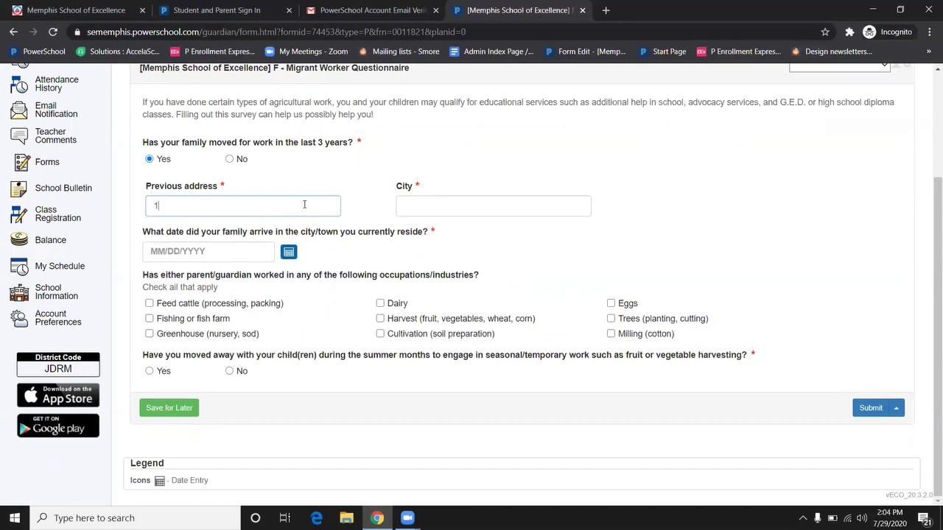
{"action": "type", "text": "2 TEST"}
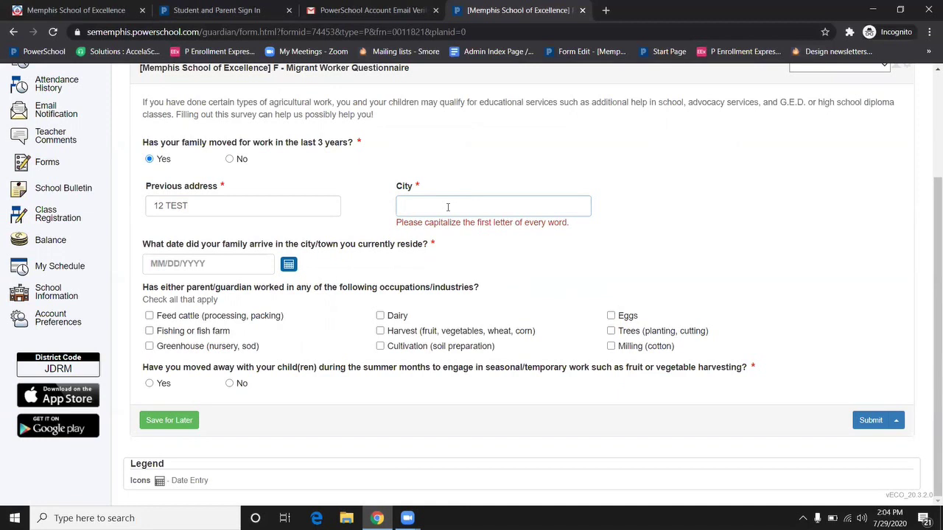
{"action": "type", "text": "Memphis"}
{"action": "key", "text": "Tab"}
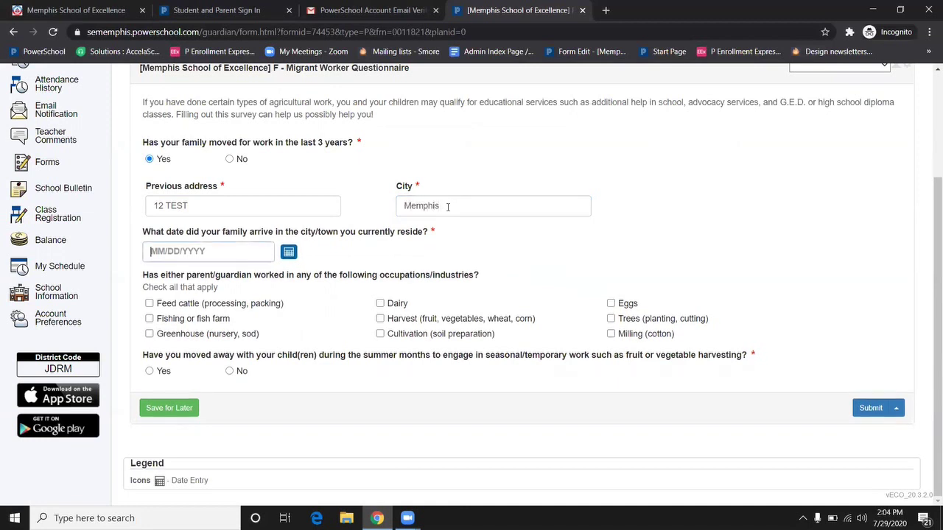
{"action": "type", "text": "01/0120"}
{"action": "type", "text": "11"}
{"action": "key", "text": "Left"}
{"action": "key", "text": "Left"}
{"action": "key", "text": "Left"}
{"action": "type", "text": "/"}
Step: Check Milling (cotton), answer Yes to the remaining work questions, and submit the questionnaire
{"action": "left_click", "coordinate": [611, 333]}
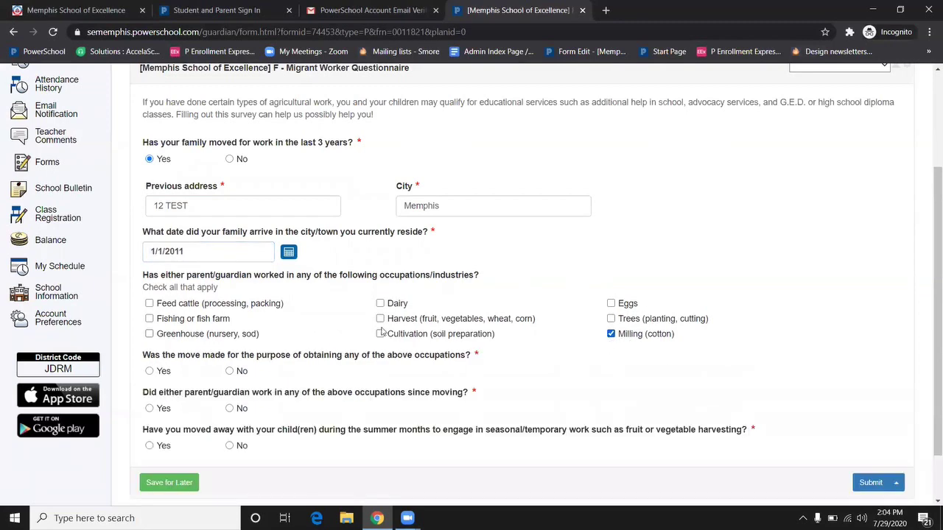
{"action": "scroll", "coordinate": [225, 329], "scroll_direction": "down", "scroll_amount": 1}
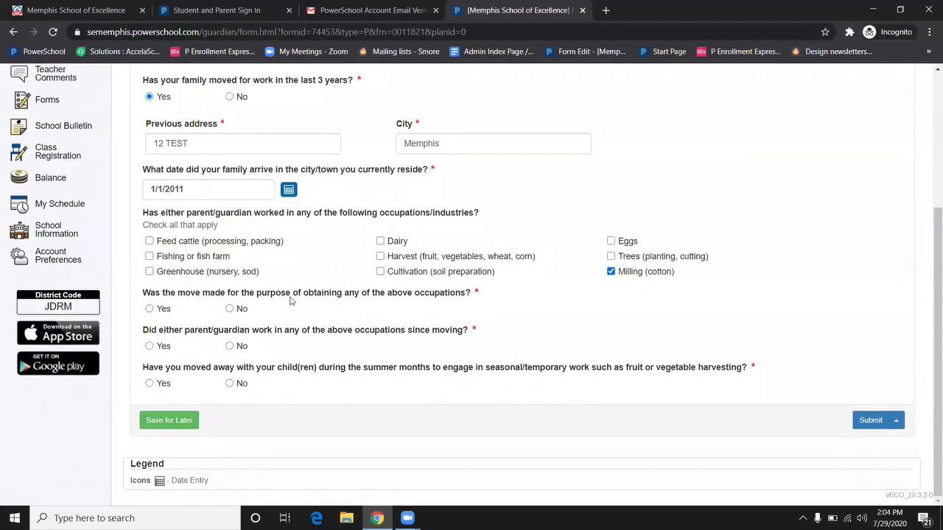
{"action": "left_click", "coordinate": [160, 353]}
{"action": "left_click", "coordinate": [161, 385]}
{"action": "left_click", "coordinate": [872, 422]}
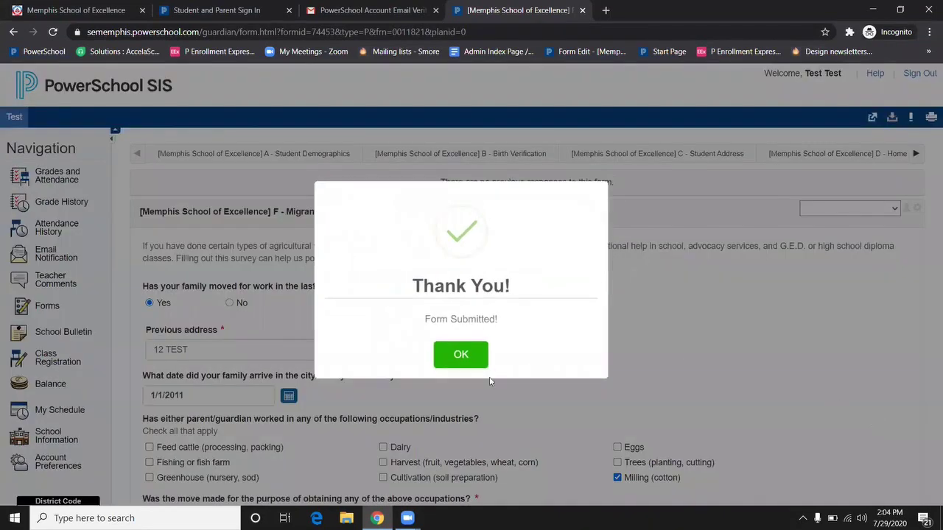
{"action": "left_click", "coordinate": [467, 357]}
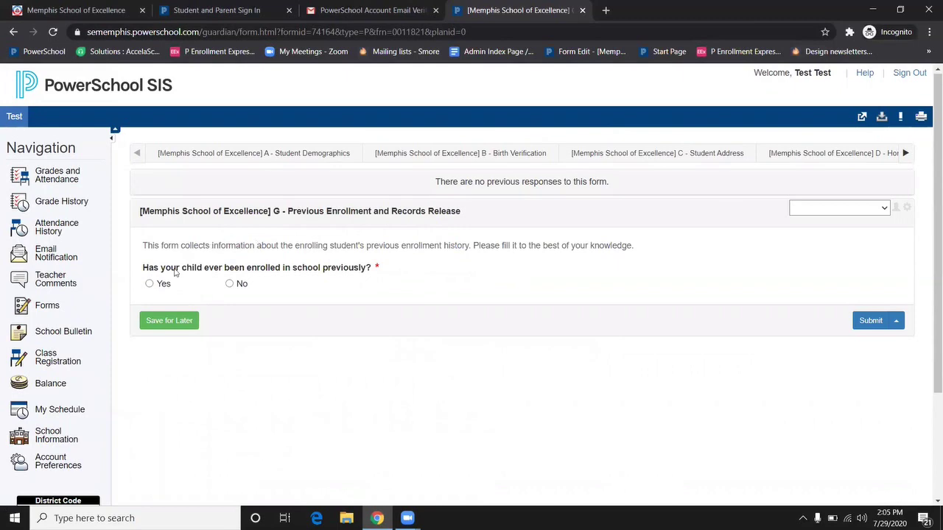
Step: Answer Yes to prior enrollment and prior district attendance, with first US school date 01/01/2001
{"action": "left_click", "coordinate": [160, 287]}
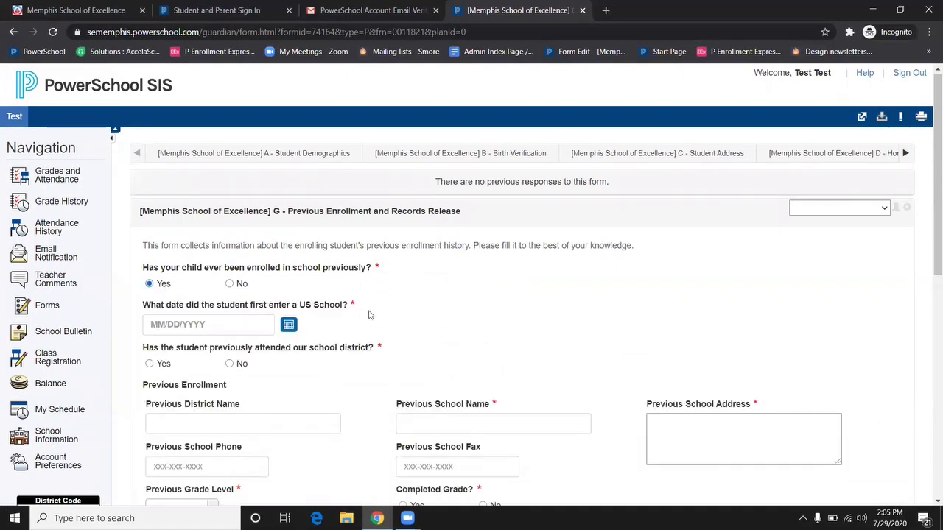
{"action": "scroll", "coordinate": [249, 237], "scroll_direction": "down", "scroll_amount": 2}
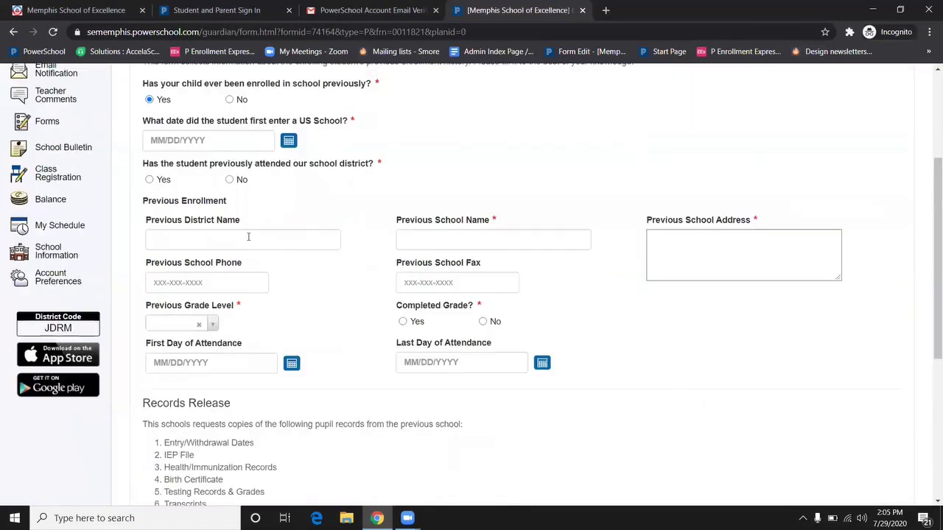
{"action": "left_click", "coordinate": [199, 142]}
{"action": "type", "text": "01/01/200"}
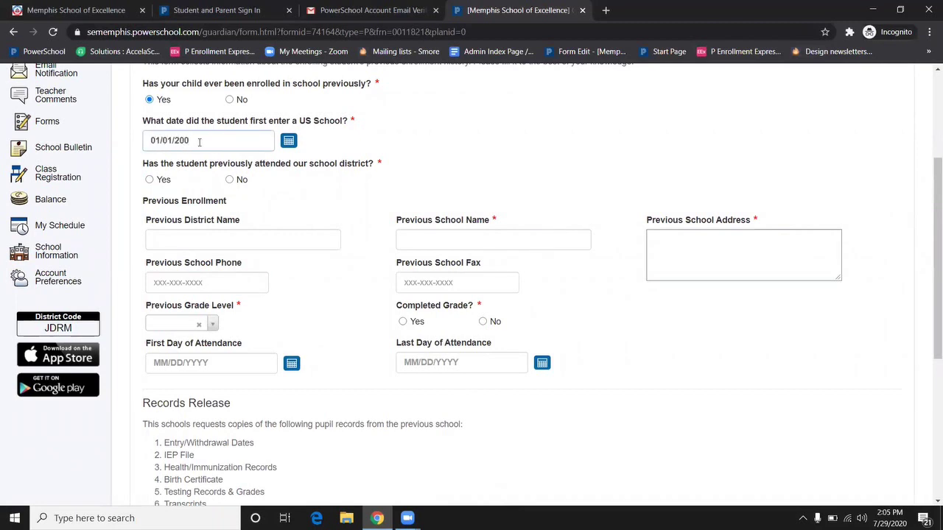
{"action": "type", "text": "1"}
{"action": "left_click", "coordinate": [302, 196]}
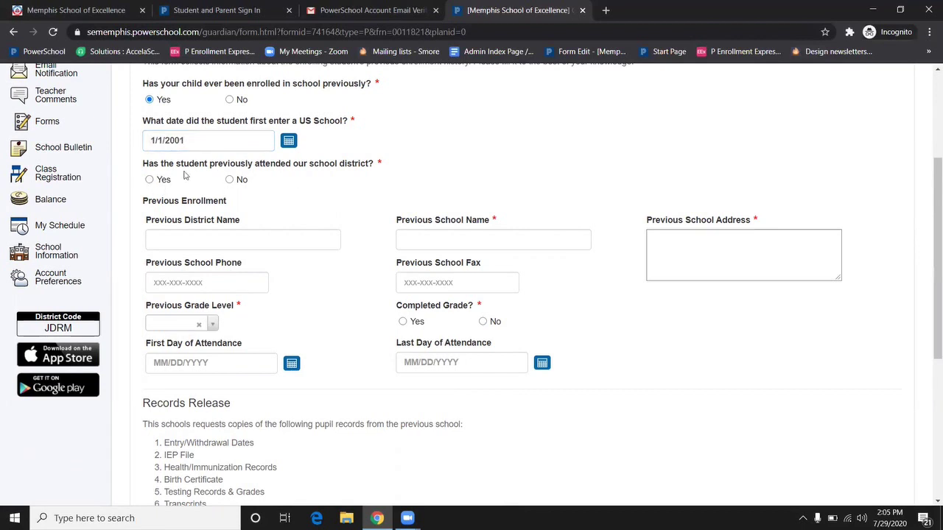
{"action": "left_click", "coordinate": [161, 184]}
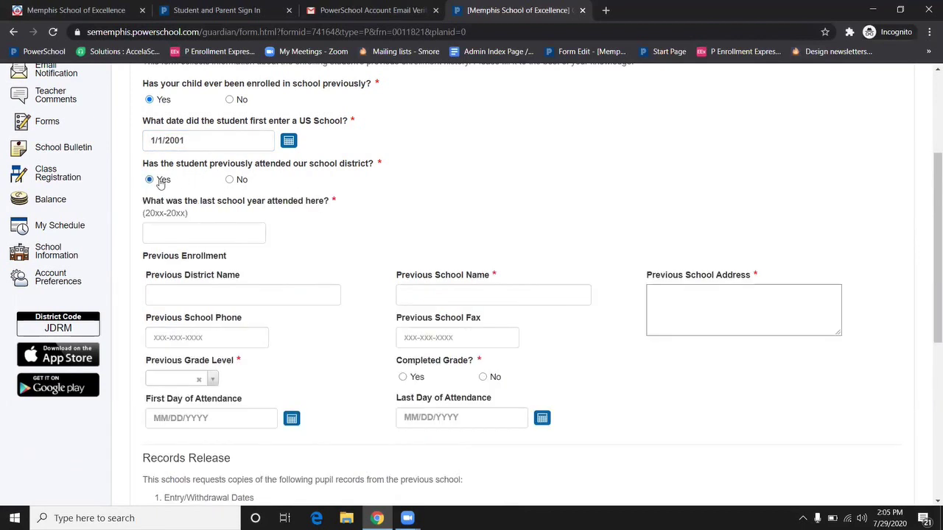
Step: Enter last school year and district 'Tesy', previous school 'Test', and school address 'Tesy 12 12'
{"action": "left_click", "coordinate": [177, 232]}
{"action": "type", "text": "Tesy"}
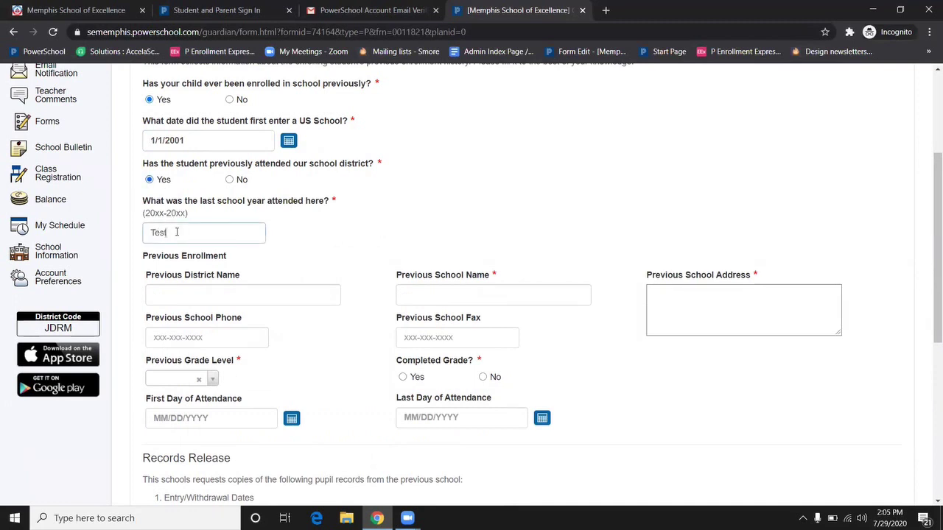
{"action": "left_click", "coordinate": [195, 292]}
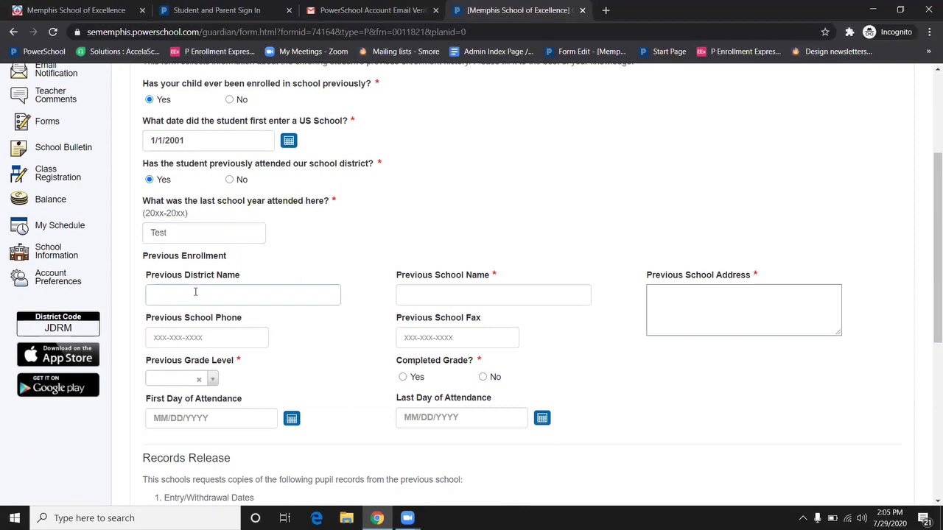
{"action": "type", "text": "Tesy"}
{"action": "key", "text": "Tab"}
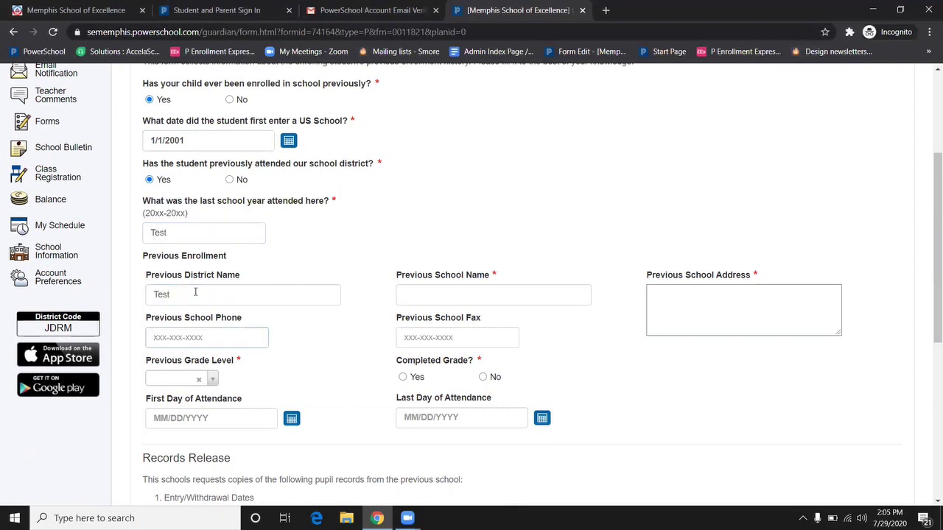
{"action": "left_click", "coordinate": [456, 296]}
{"action": "type", "text": "Test"}
{"action": "key", "text": "Tab"}
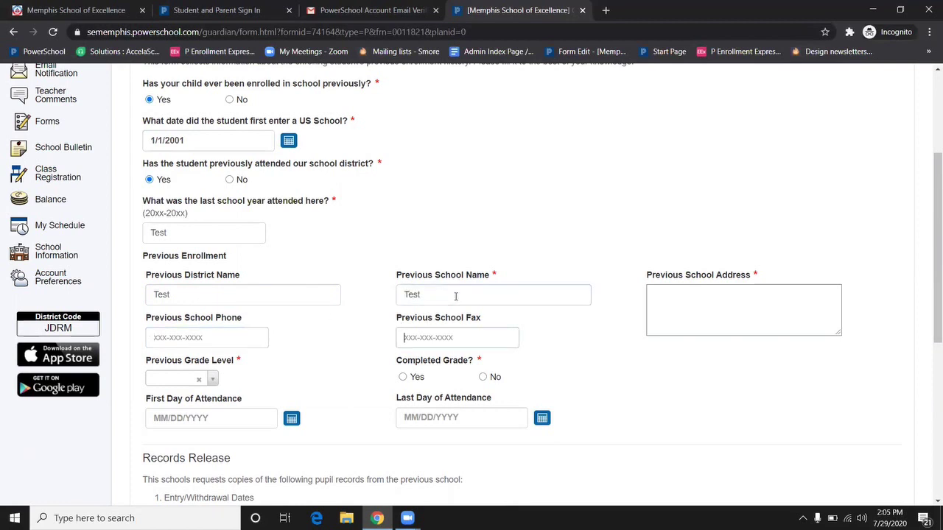
{"action": "left_click", "coordinate": [712, 319]}
{"action": "type", "text": "Tesy"}
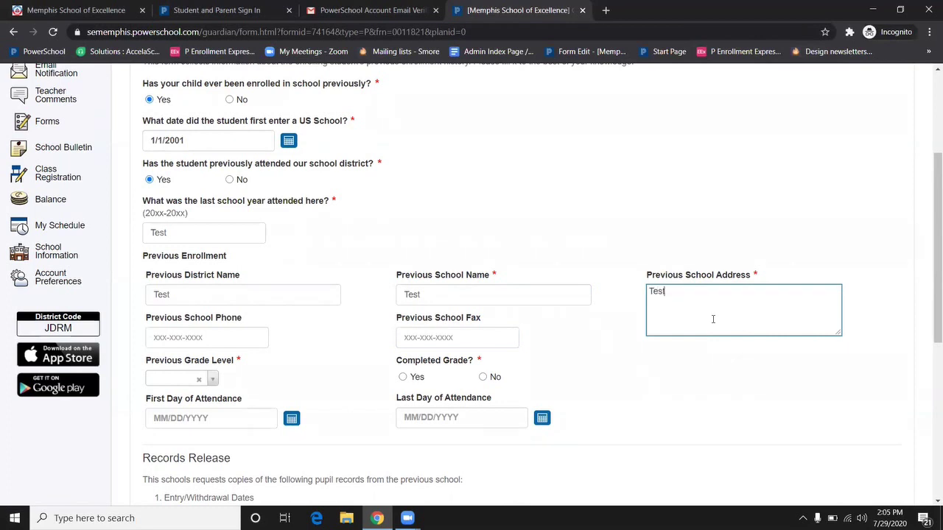
{"action": "type", "text": " 12 12"}
{"action": "scroll", "coordinate": [310, 358], "scroll_direction": "down", "scroll_amount": 2}
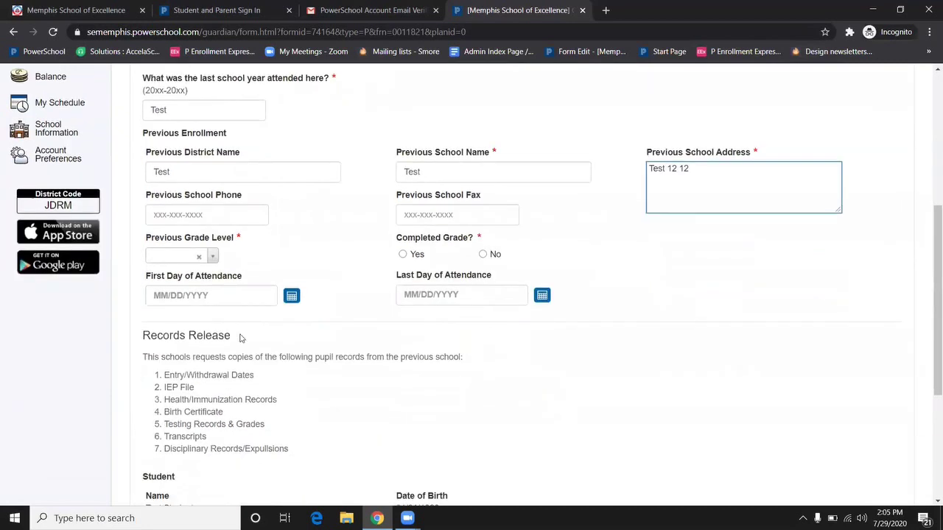
Step: Set previous grade to Pre-K, completed Yes, with dates 01/01/2018 and last attendance 02/05/2020
{"action": "left_click", "coordinate": [214, 256]}
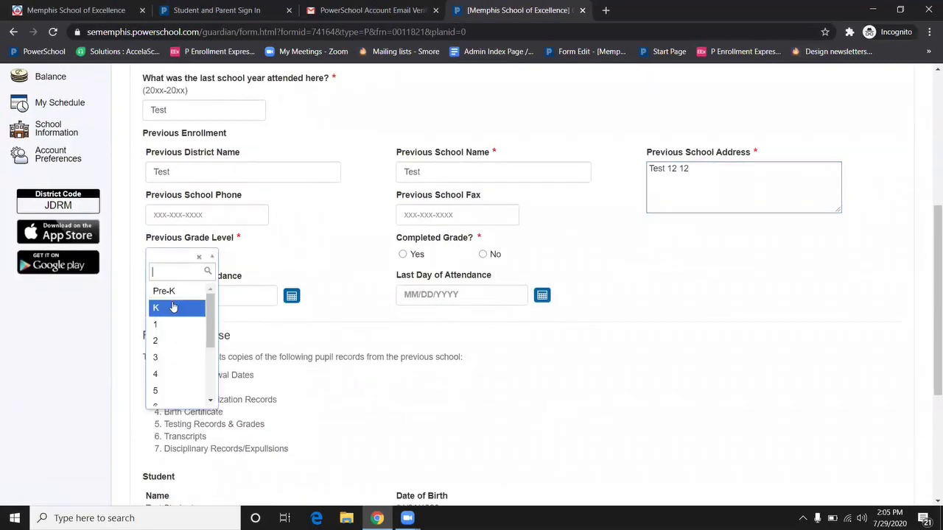
{"action": "left_click", "coordinate": [165, 292]}
{"action": "left_click", "coordinate": [404, 255]}
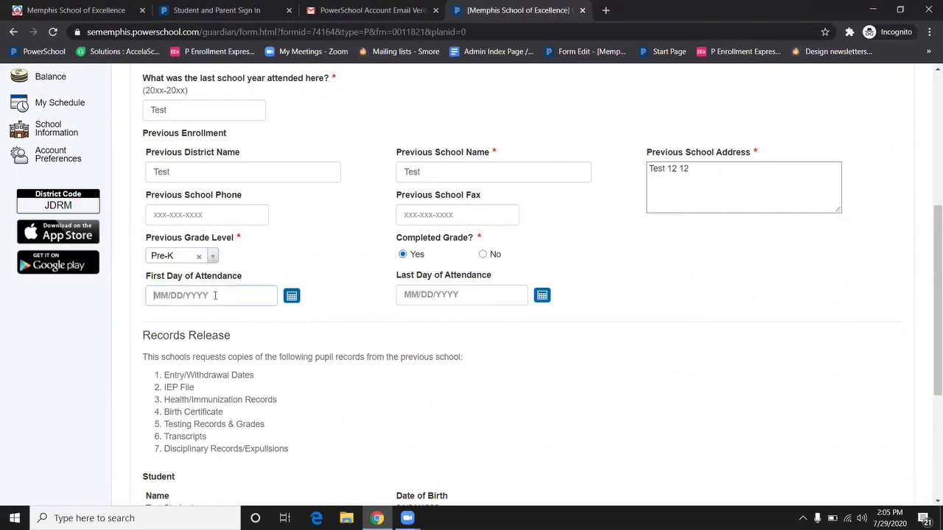
{"action": "type", "text": "01/01/2018"}
{"action": "left_click", "coordinate": [444, 296]}
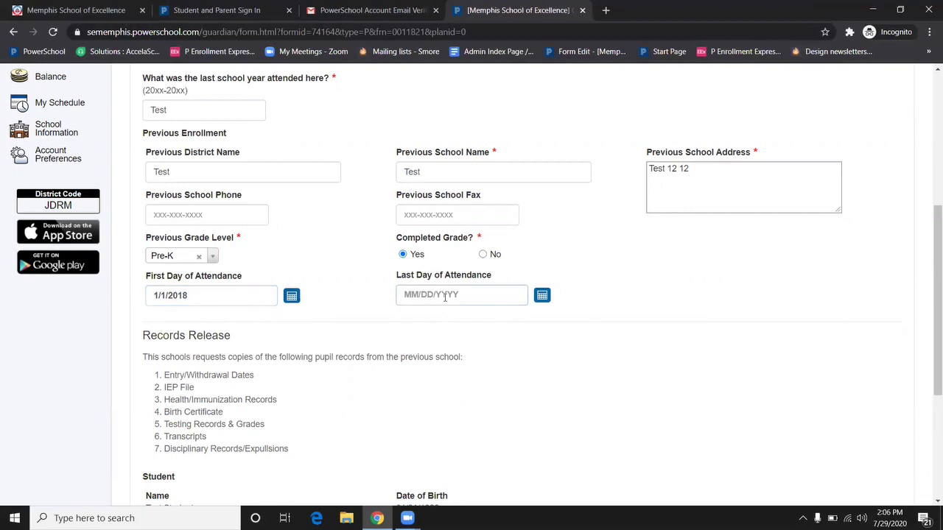
{"action": "type", "text": "02/05/2020"}
{"action": "scroll", "coordinate": [332, 327], "scroll_direction": "down", "scroll_amount": 3}
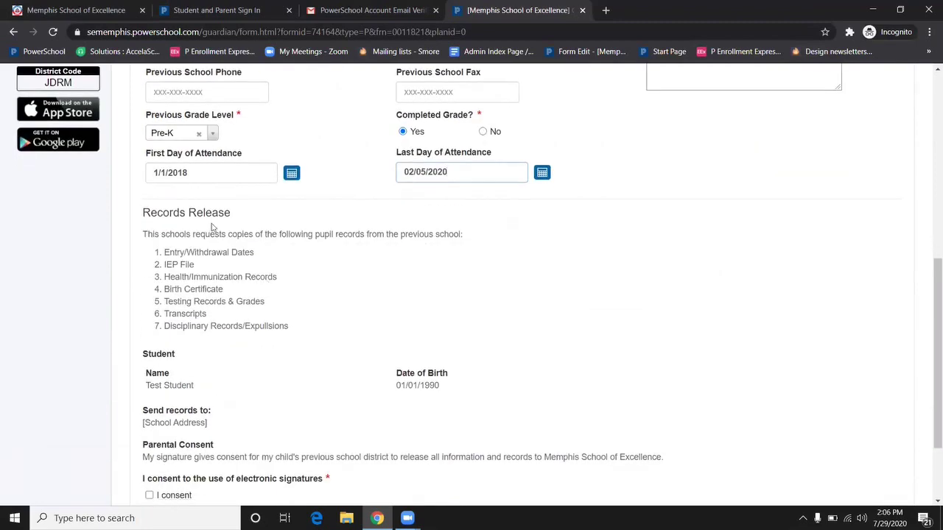
Step: Consent to electronic signatures, sign as 'Test', and submit the records release form
{"action": "left_click", "coordinate": [148, 384]}
{"action": "left_click", "coordinate": [184, 430]}
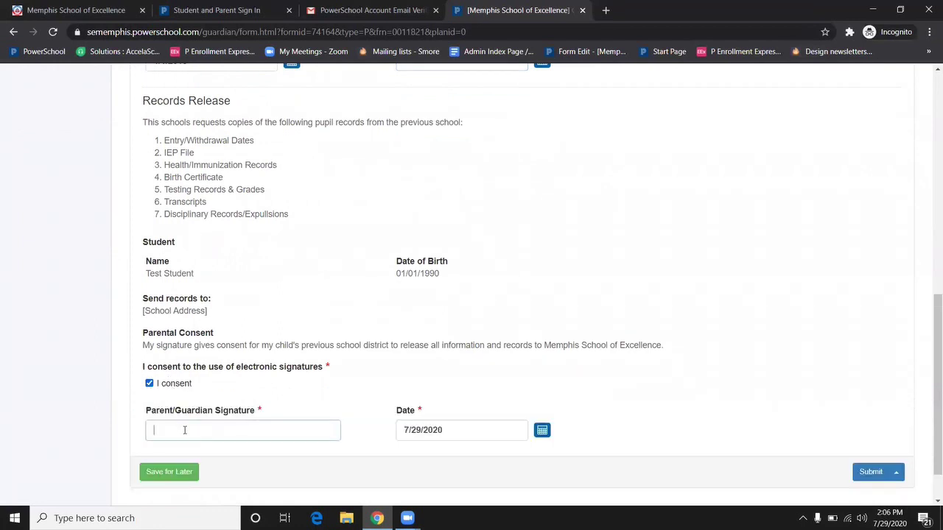
{"action": "type", "text": "Test"}
{"action": "scroll", "coordinate": [442, 428], "scroll_direction": "down", "scroll_amount": 1}
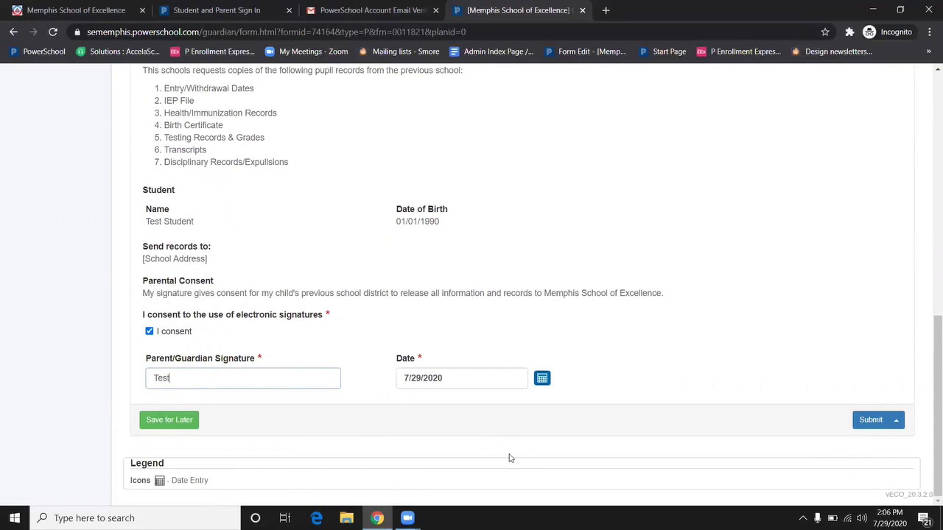
{"action": "left_click", "coordinate": [877, 422]}
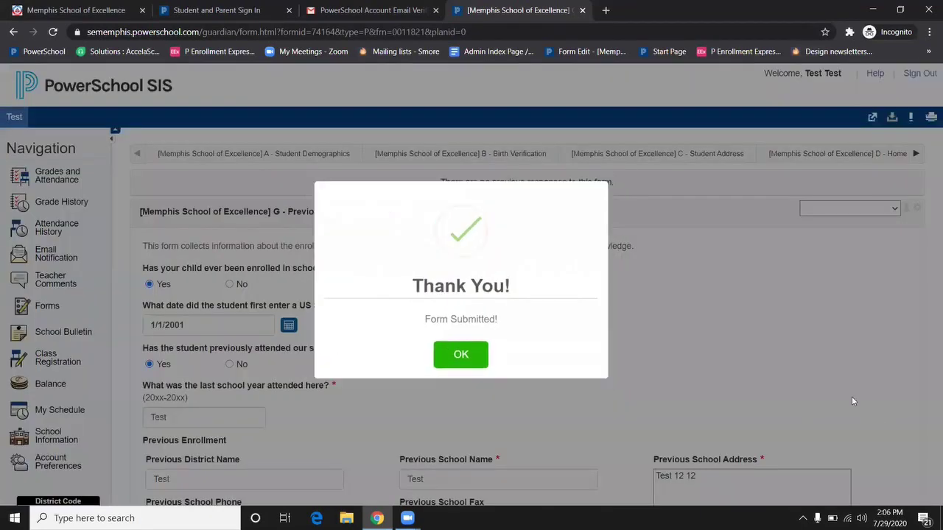
{"action": "left_click", "coordinate": [463, 354]}
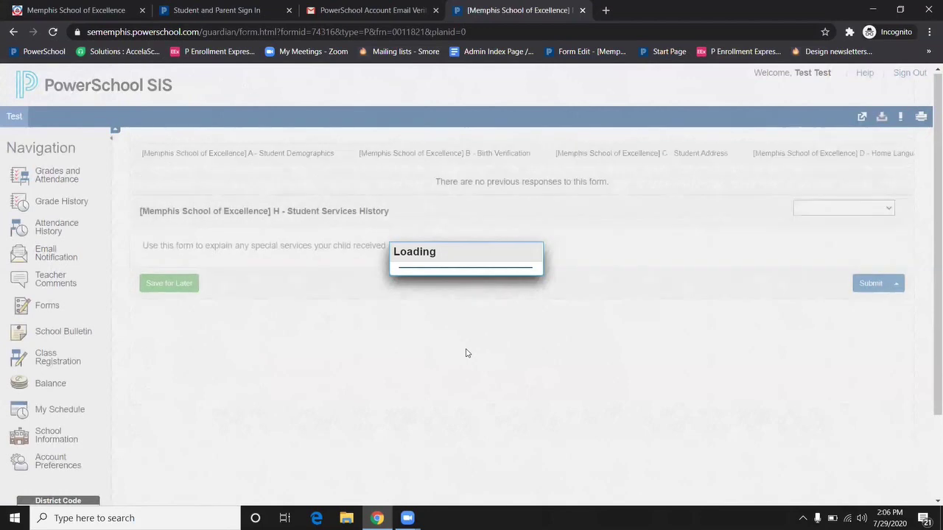
Step: Answer No to 504 and IEP, and Yes to Gifted and Talented with comment 'Test'
{"action": "scroll", "coordinate": [465, 354], "scroll_direction": "down", "scroll_amount": 2}
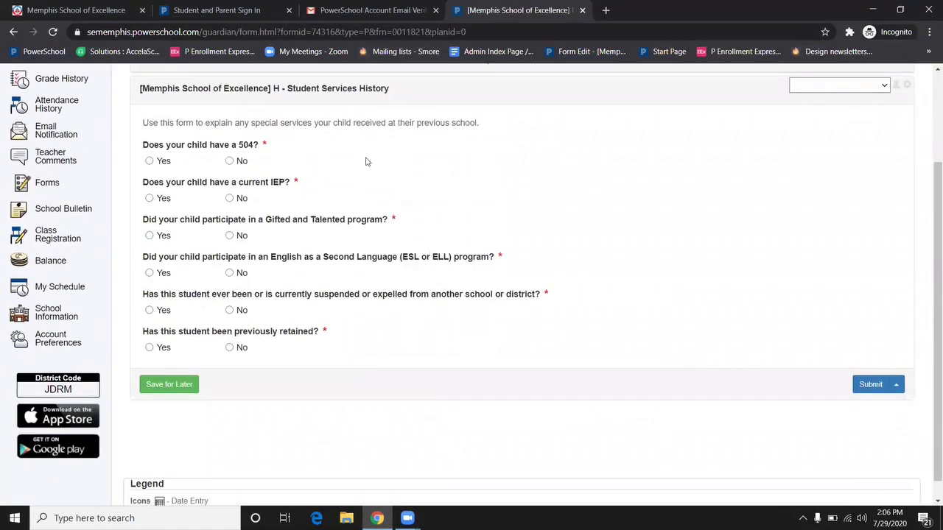
{"action": "left_click", "coordinate": [157, 161]}
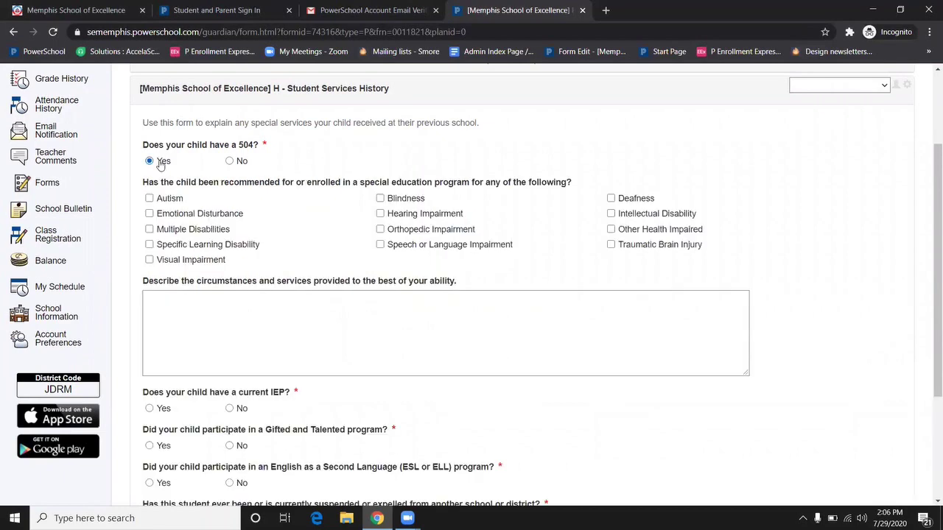
{"action": "left_click", "coordinate": [241, 161]}
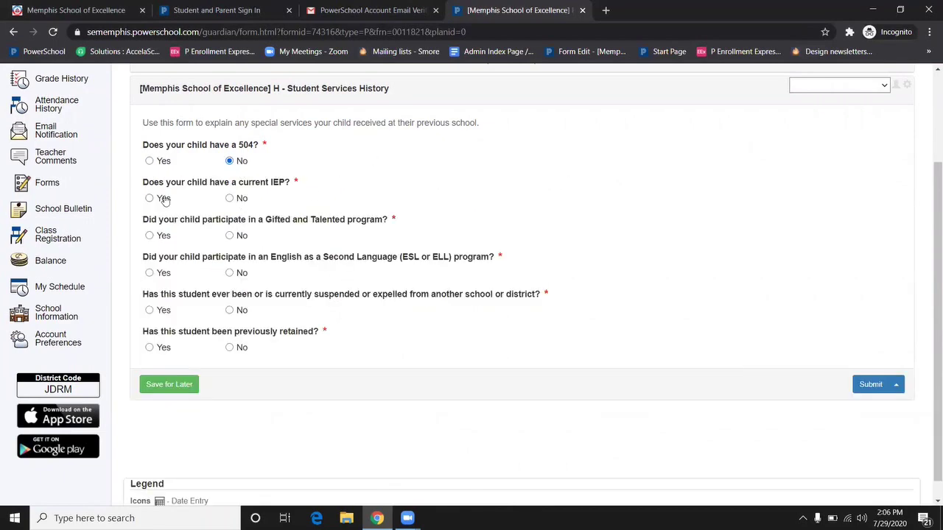
{"action": "left_click", "coordinate": [155, 198]}
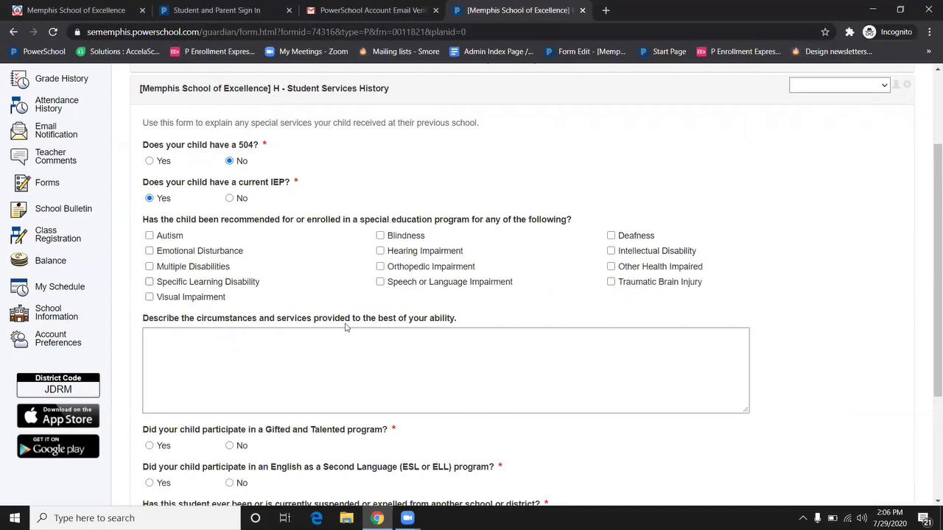
{"action": "left_click", "coordinate": [244, 199]}
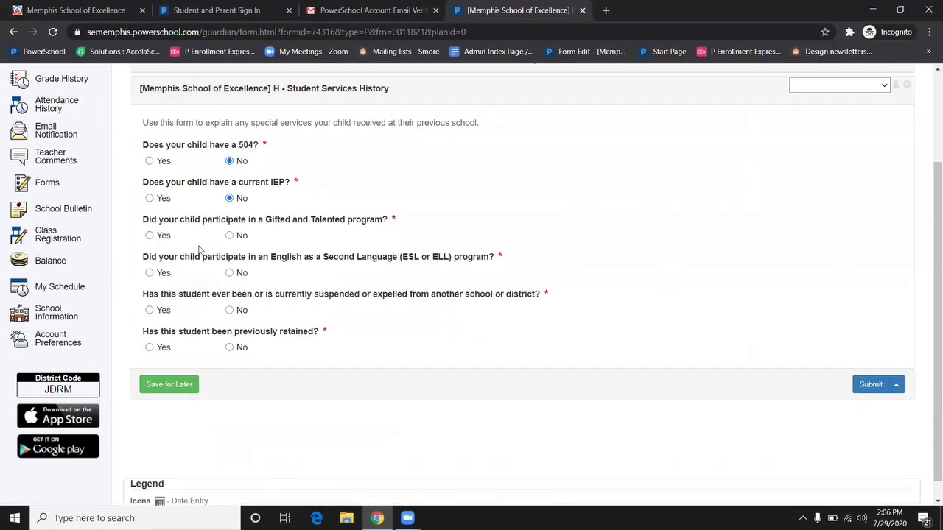
{"action": "left_click", "coordinate": [165, 236]}
{"action": "scroll", "coordinate": [294, 265], "scroll_direction": "down", "scroll_amount": 1}
{"action": "left_click", "coordinate": [295, 254]}
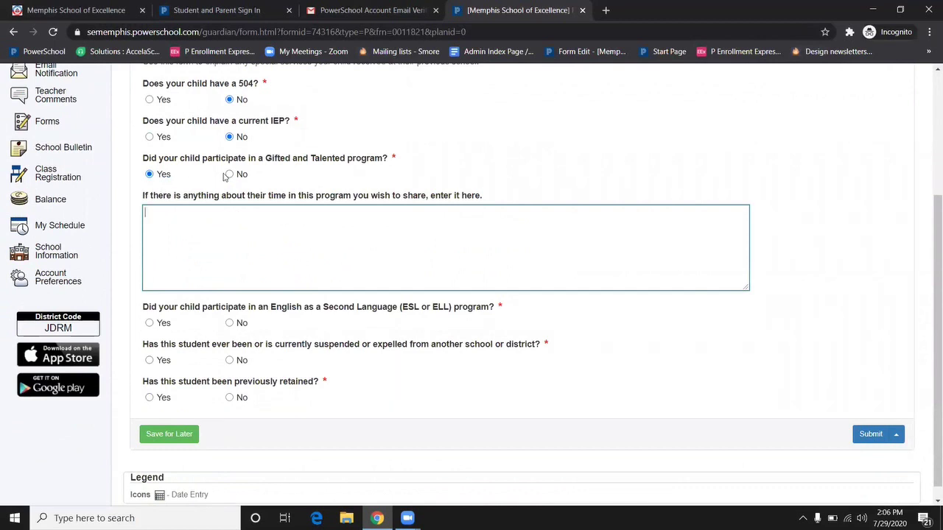
{"action": "type", "text": "Test"}
Step: Answer Yes to ESL, No to suspension and retention, then submit the Student Services History form
{"action": "left_click", "coordinate": [161, 326]}
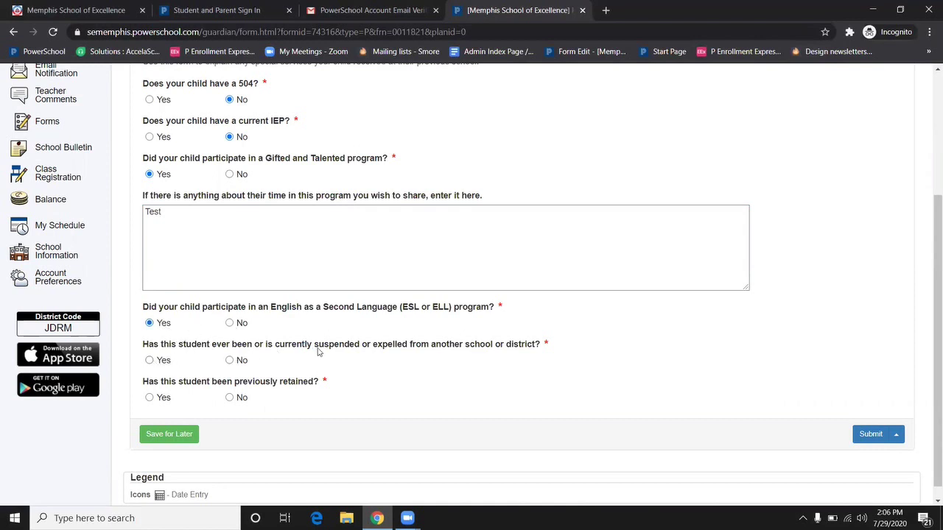
{"action": "left_click", "coordinate": [154, 362]}
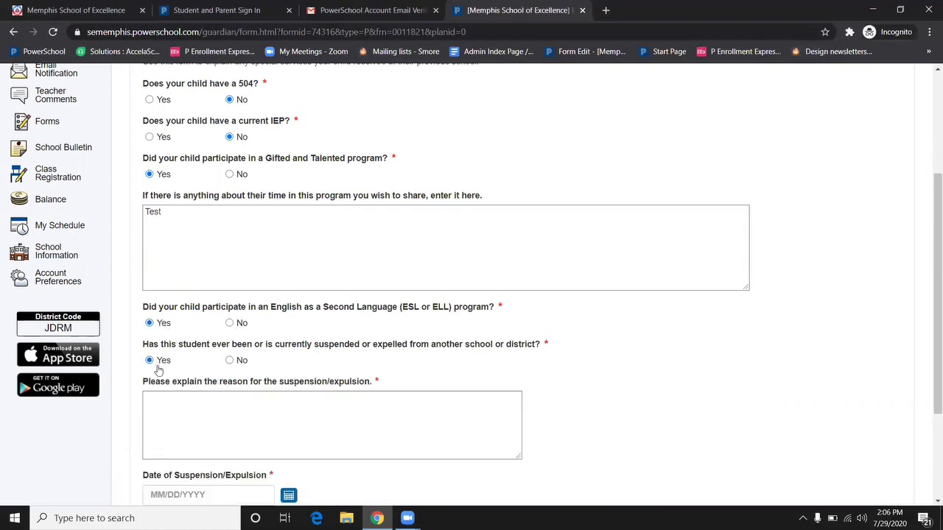
{"action": "left_click", "coordinate": [230, 360]}
{"action": "scroll", "coordinate": [225, 372], "scroll_direction": "down", "scroll_amount": 1}
{"action": "left_click", "coordinate": [230, 383]}
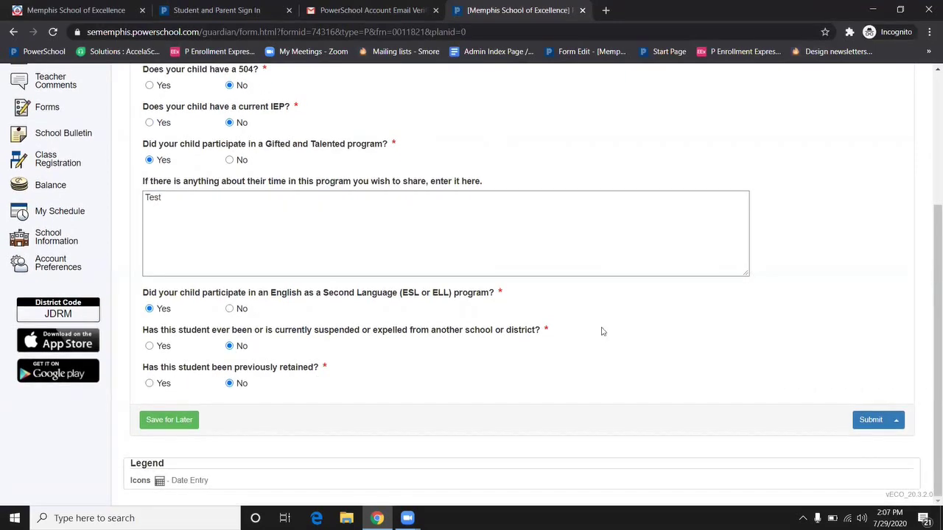
{"action": "left_click", "coordinate": [867, 420]}
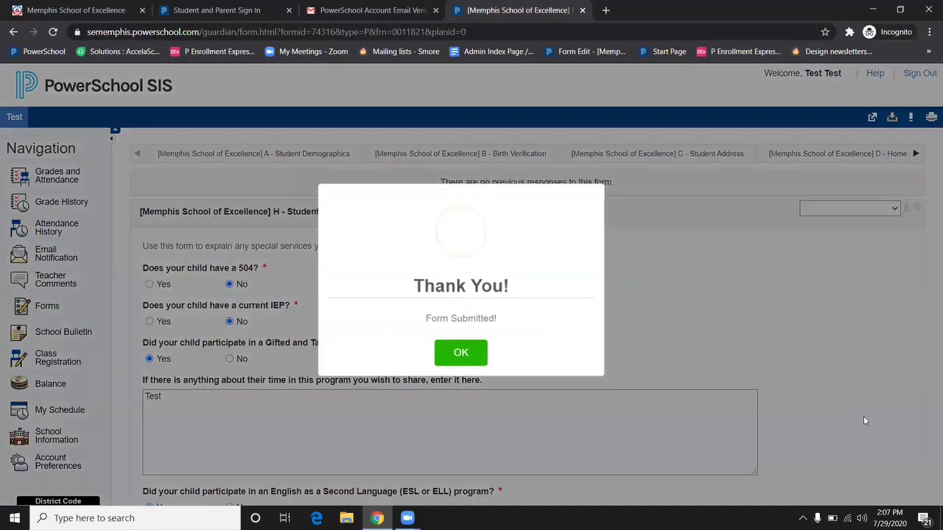
{"action": "left_click", "coordinate": [461, 355]}
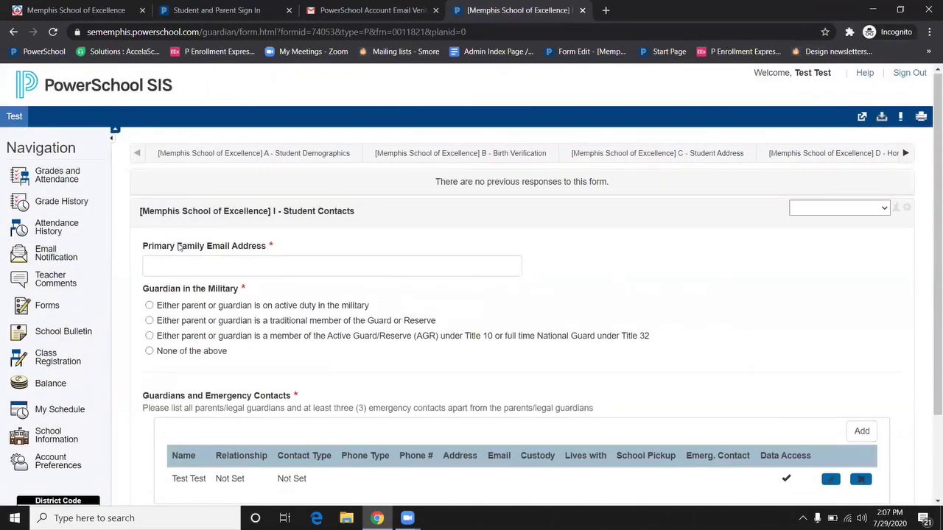
Step: Enter the primary family e-mail address and set guardian military status to None of the above
{"action": "left_click", "coordinate": [200, 267]}
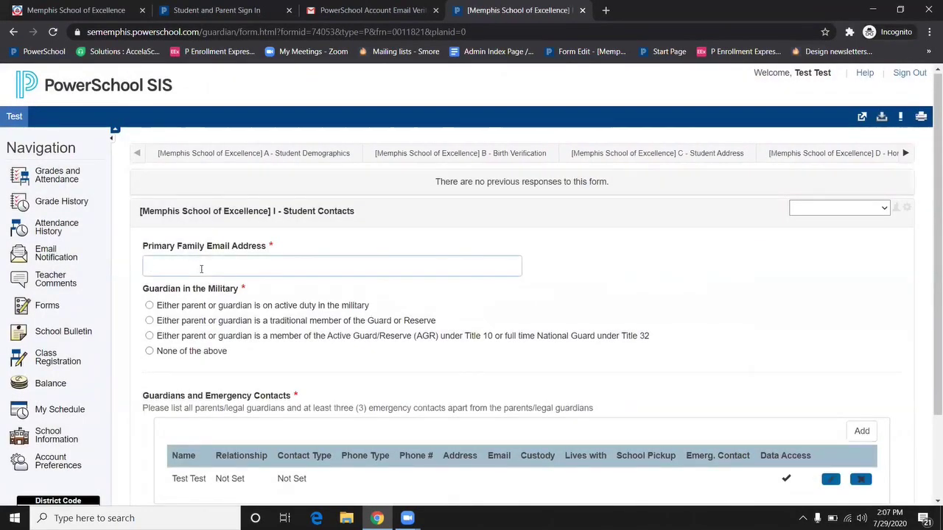
{"action": "type", "text": "Test"}
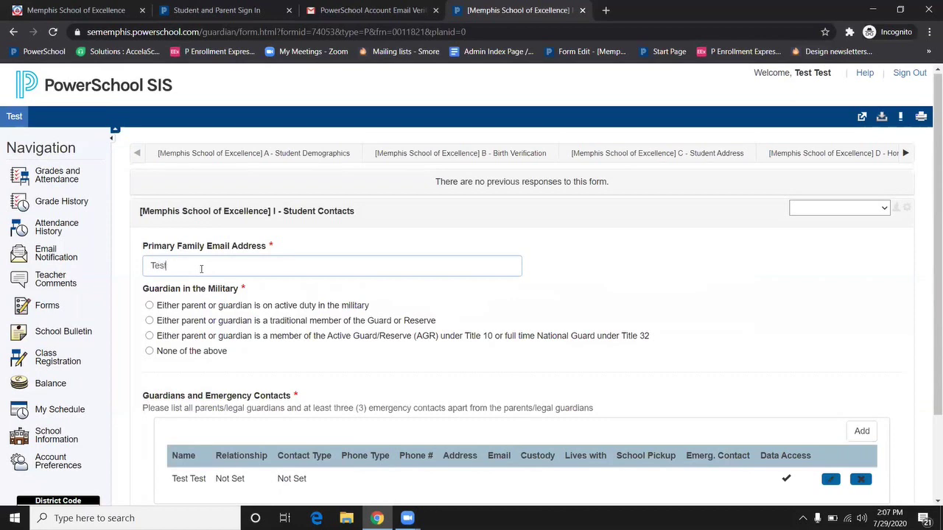
{"action": "type", "text": "@gmail.com"}
{"action": "left_click", "coordinate": [157, 352]}
{"action": "scroll", "coordinate": [299, 351], "scroll_direction": "down", "scroll_amount": 3}
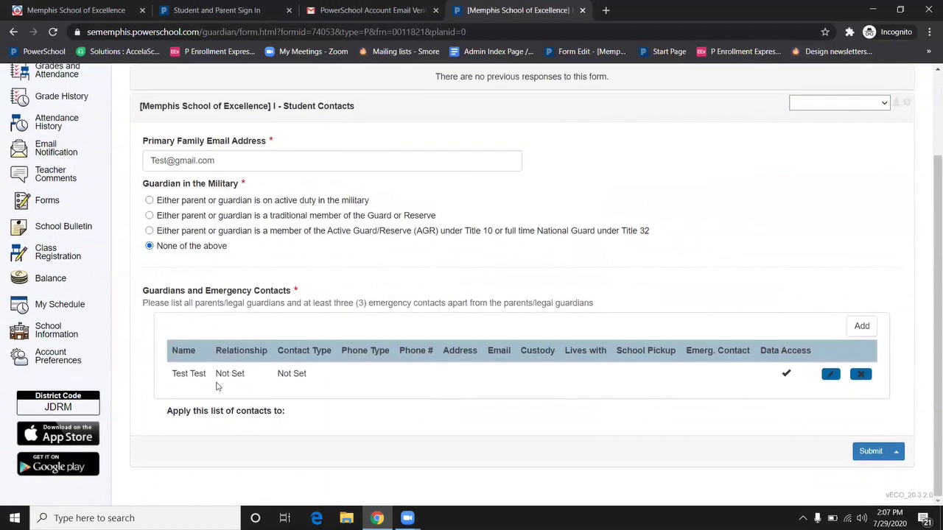
Step: Start and cancel a new contact, then submit the Student Contacts form
{"action": "left_click", "coordinate": [862, 327]}
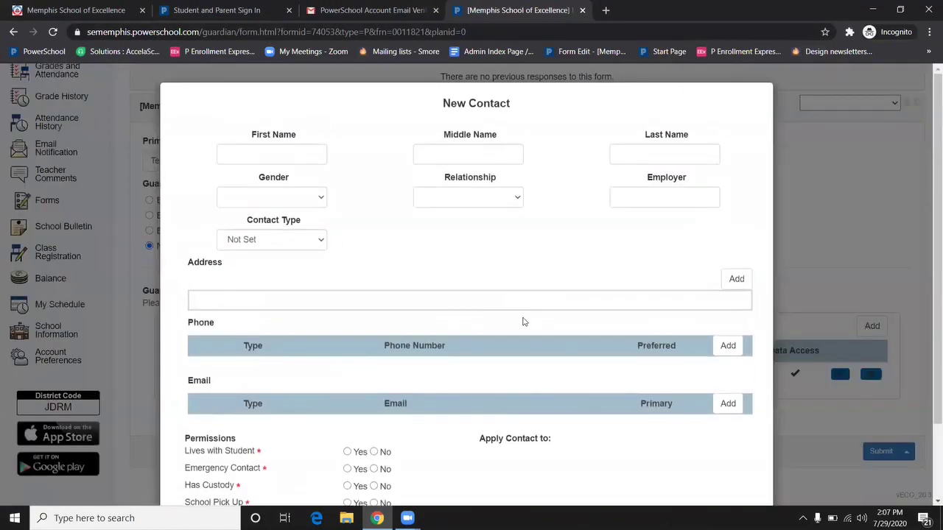
{"action": "scroll", "coordinate": [540, 140], "scroll_direction": "down", "scroll_amount": 3}
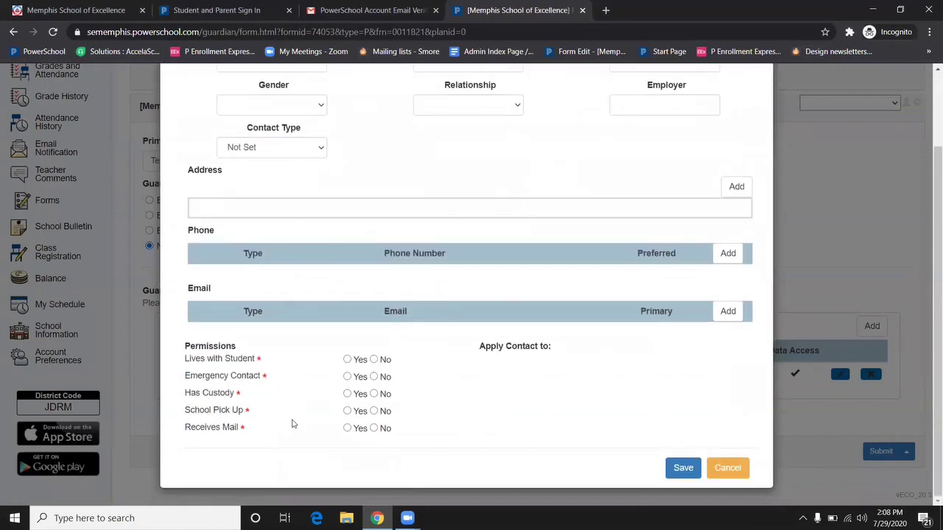
{"action": "left_click", "coordinate": [733, 474]}
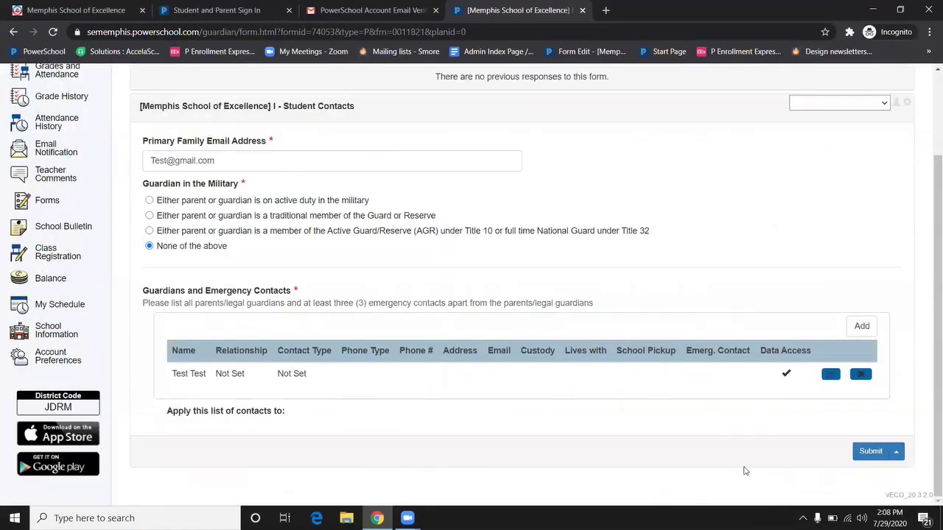
{"action": "left_click", "coordinate": [870, 451]}
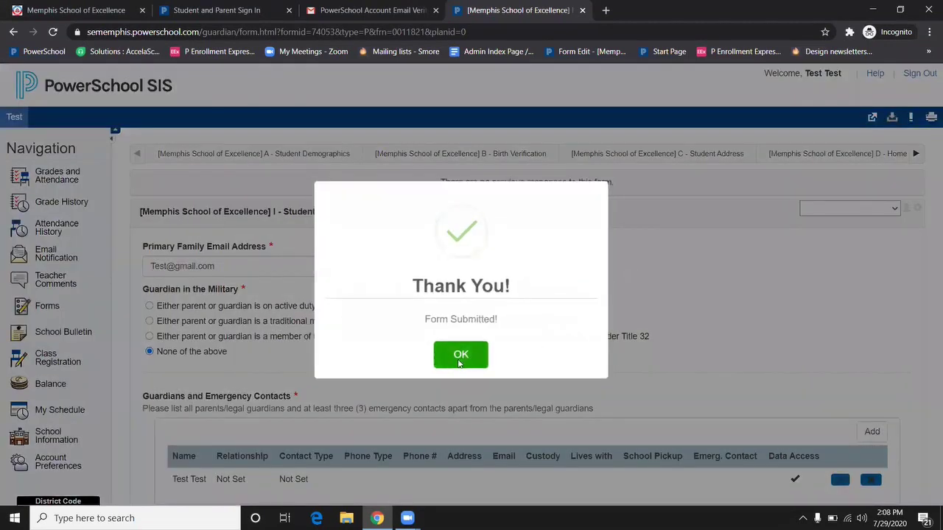
{"action": "left_click", "coordinate": [460, 361]}
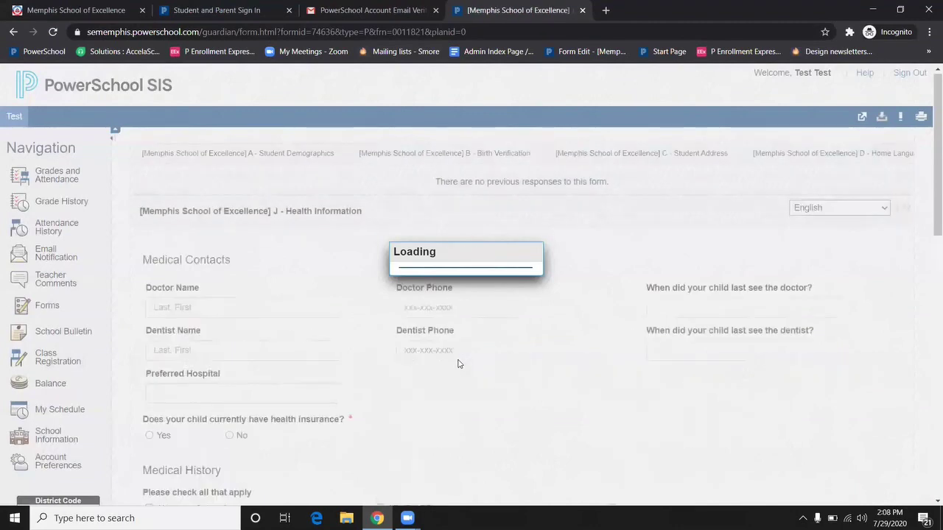
Step: Fill in Test for the doctor, dentist and preferred hospital names
{"action": "scroll", "coordinate": [459, 361], "scroll_direction": "down", "scroll_amount": 2}
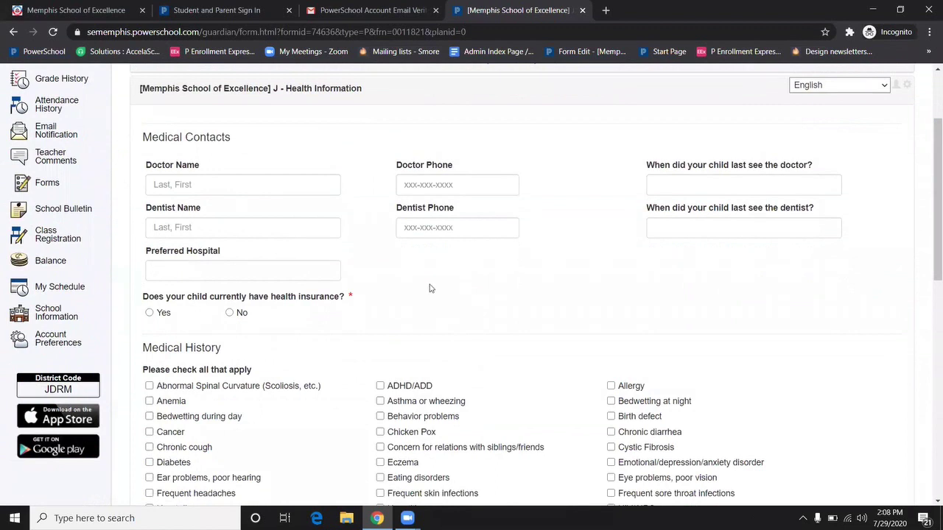
{"action": "left_click", "coordinate": [181, 184]}
{"action": "type", "text": "Test"}
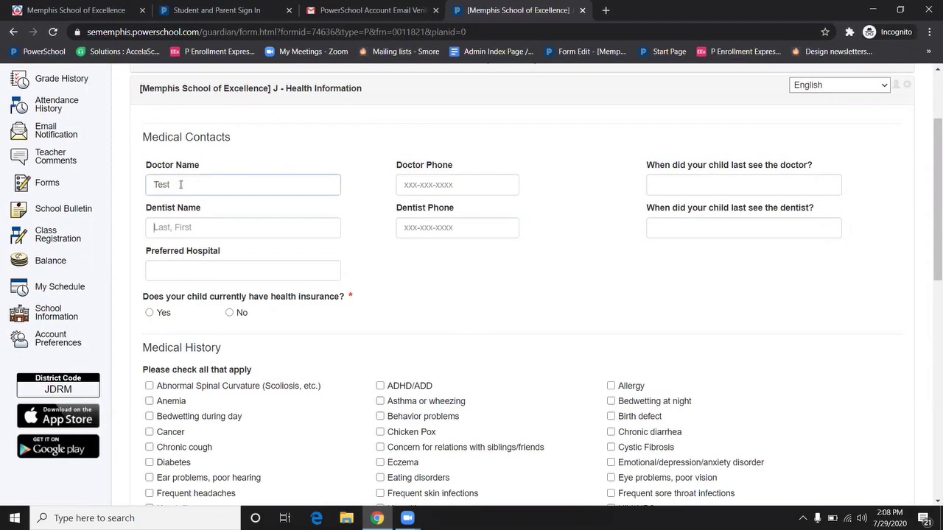
{"action": "key", "text": "Tab"}
{"action": "type", "text": "Test"}
{"action": "key", "text": "Tab"}
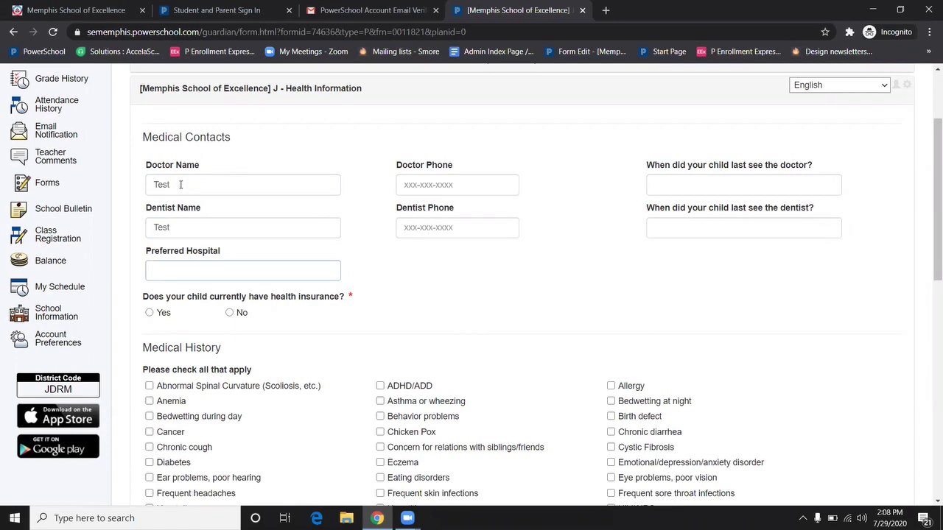
{"action": "type", "text": "Test"}
Step: Answer Yes to health insurance, entering provider Test and a policy number
{"action": "left_click", "coordinate": [165, 315]}
{"action": "left_click", "coordinate": [189, 358]}
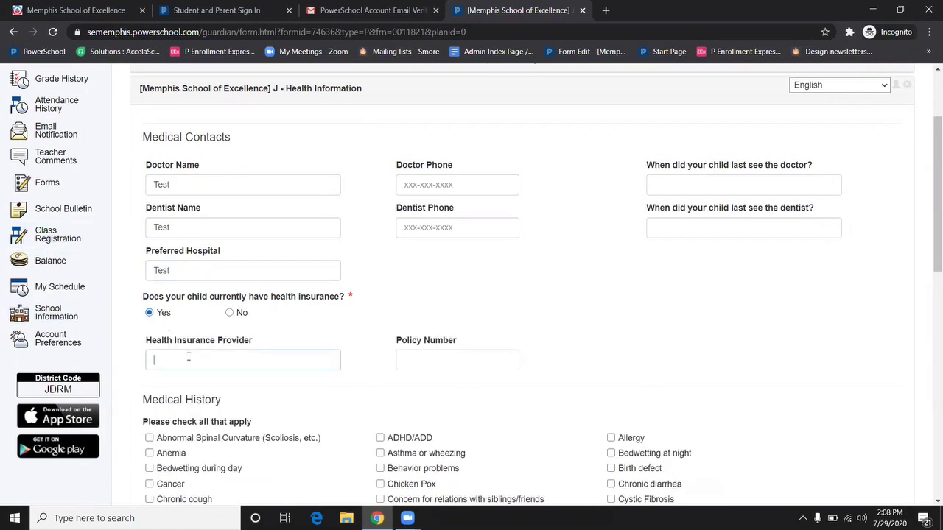
{"action": "type", "text": "Test"}
{"action": "key", "text": "Tab"}
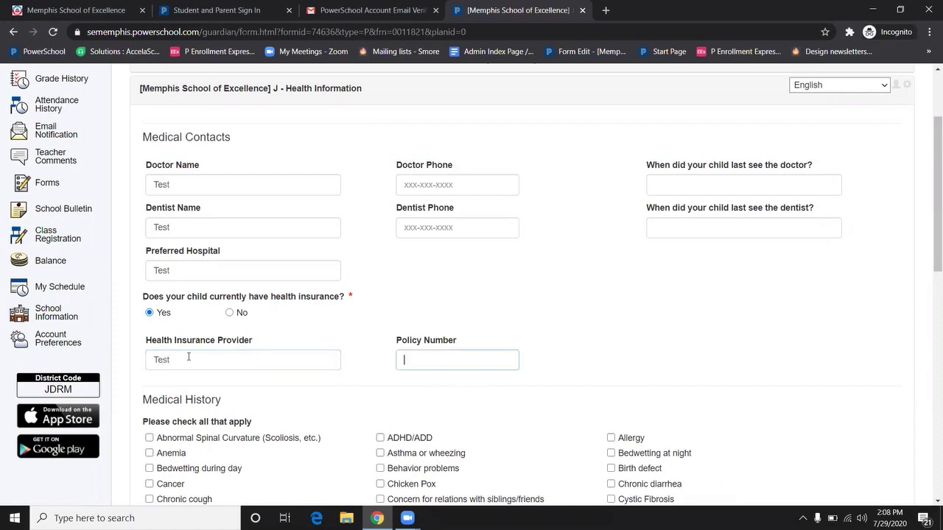
{"action": "type", "text": "121331"}
{"action": "triple_click", "coordinate": [623, 377]}
{"action": "left_click", "coordinate": [575, 379]}
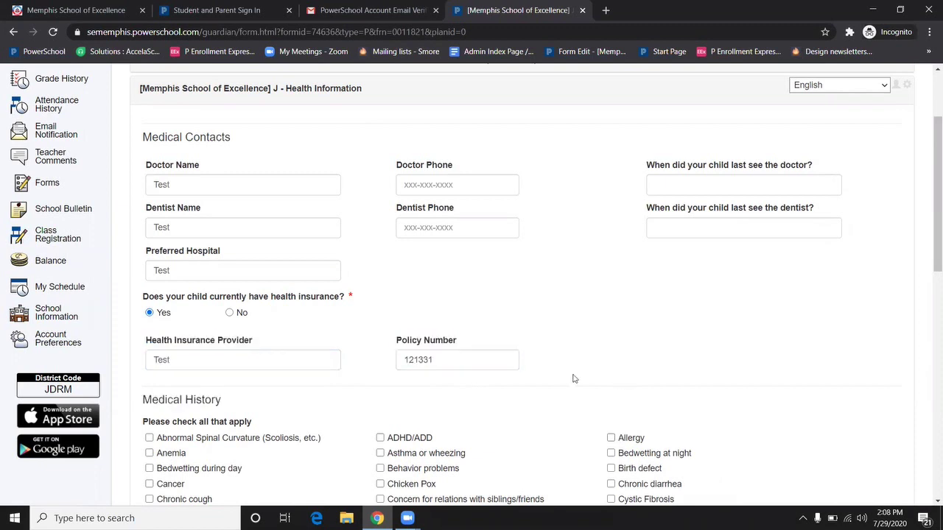
{"action": "scroll", "coordinate": [471, 376], "scroll_direction": "down", "scroll_amount": 3}
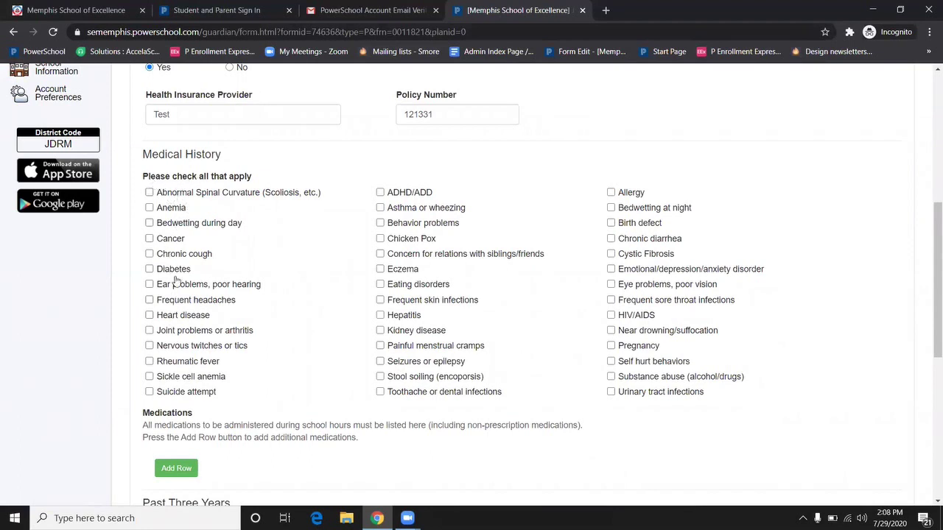
Step: Tick Allergy in the medical history checklist, leaving Diabetes unticked
{"action": "left_click", "coordinate": [149, 269]}
{"action": "left_click", "coordinate": [150, 269]}
{"action": "left_click", "coordinate": [611, 193]}
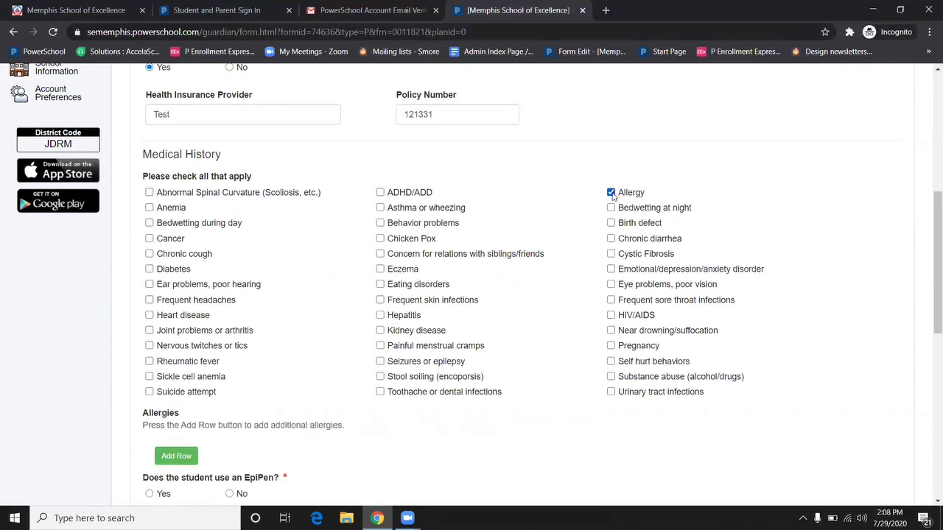
{"action": "scroll", "coordinate": [568, 249], "scroll_direction": "down", "scroll_amount": 3}
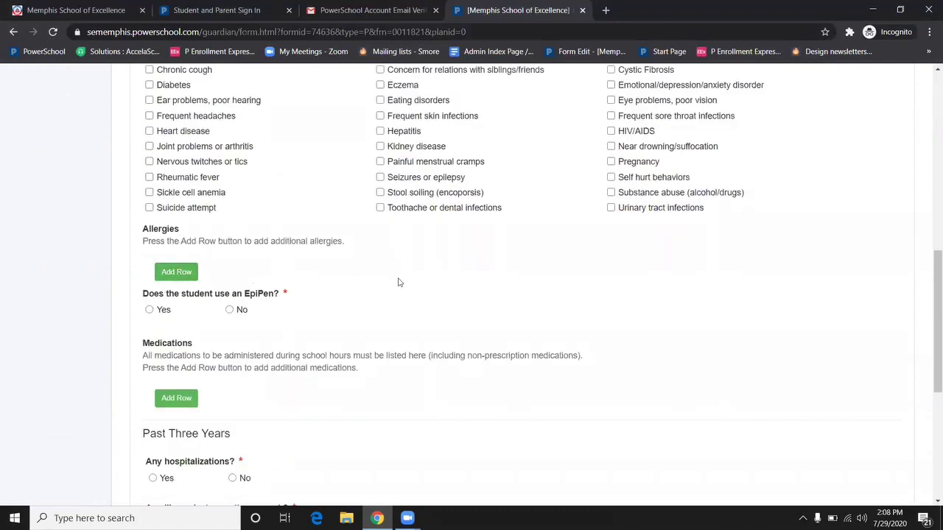
{"action": "scroll", "coordinate": [398, 282], "scroll_direction": "up", "scroll_amount": 1}
Step: Add an allergy row for Food with treatment N/A, marked life threatening
{"action": "left_click", "coordinate": [177, 335]}
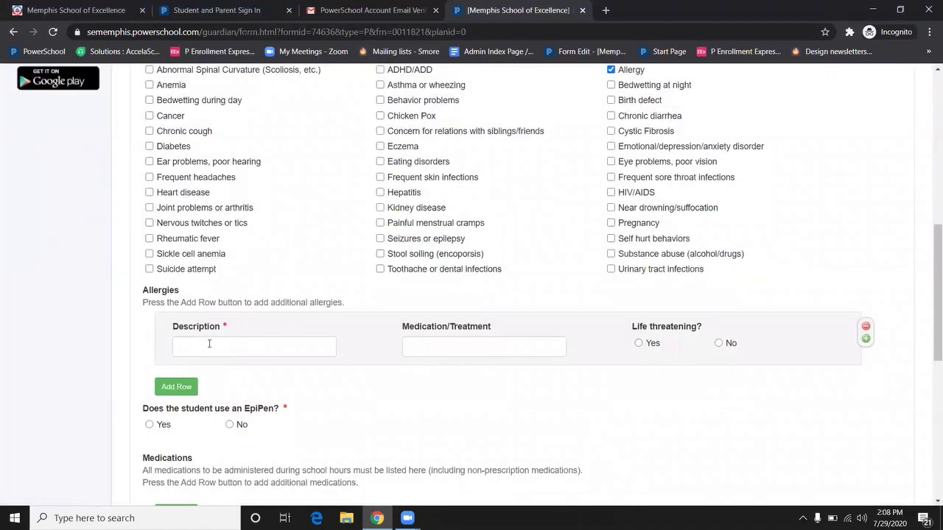
{"action": "left_click", "coordinate": [210, 344]}
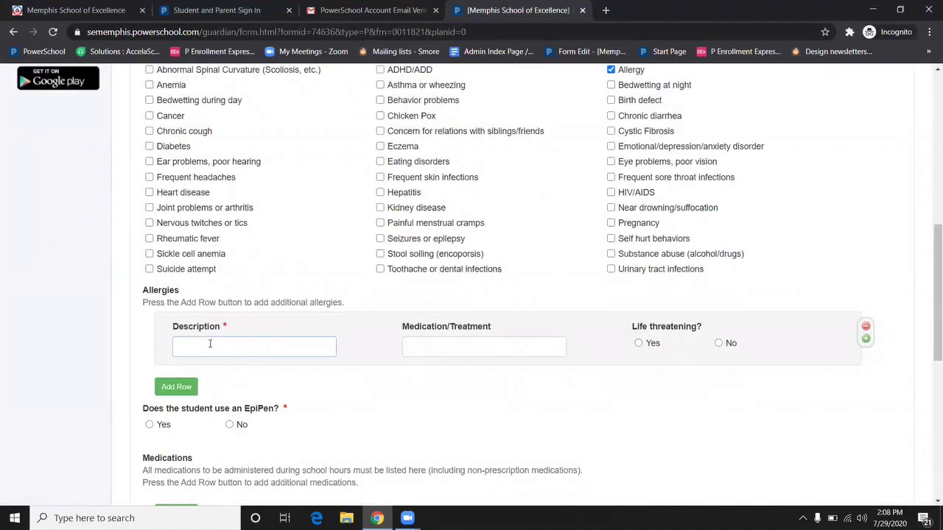
{"action": "type", "text": "Food"}
{"action": "left_click", "coordinate": [503, 345]}
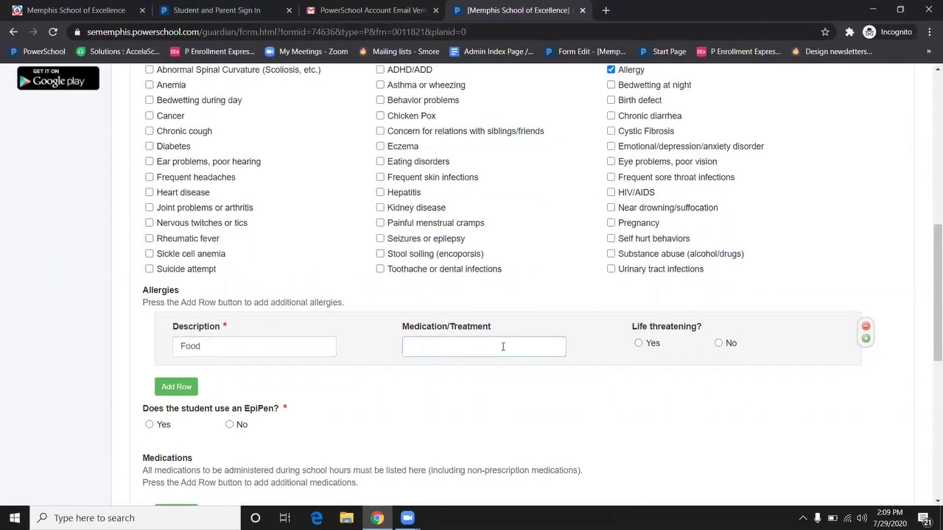
{"action": "type", "text": "N/A"}
{"action": "left_click", "coordinate": [719, 344]}
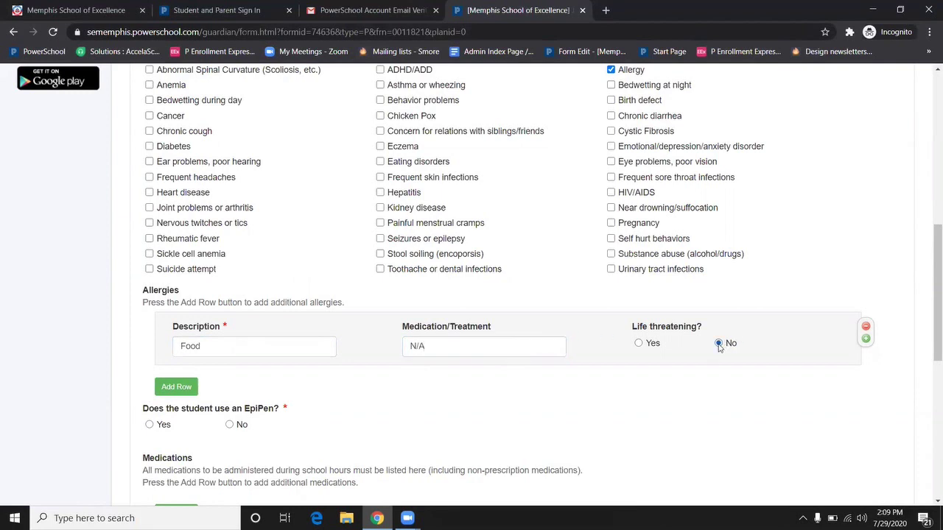
{"action": "left_click", "coordinate": [652, 347]}
Step: Answer No to the EpiPen question
{"action": "scroll", "coordinate": [287, 408], "scroll_direction": "down", "scroll_amount": 1}
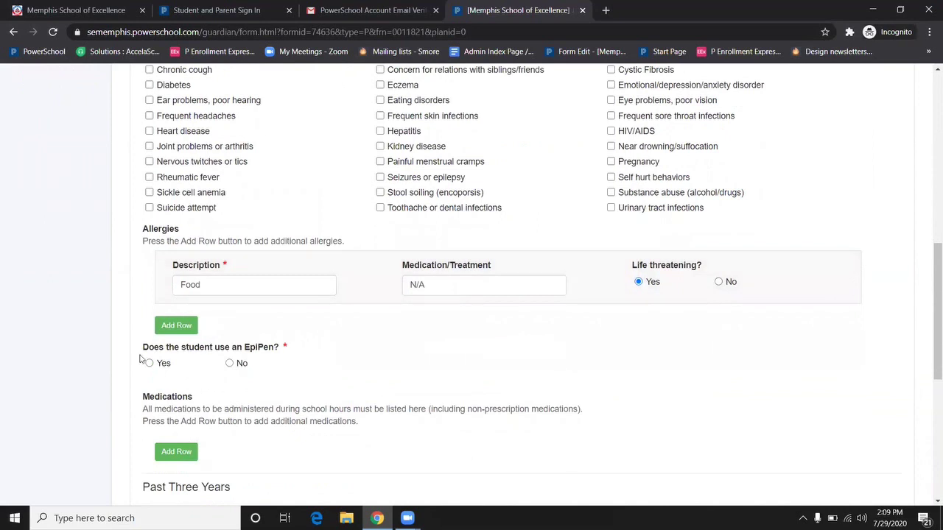
{"action": "left_click", "coordinate": [159, 368]}
{"action": "left_click", "coordinate": [237, 364]}
{"action": "scroll", "coordinate": [197, 374], "scroll_direction": "down", "scroll_amount": 2}
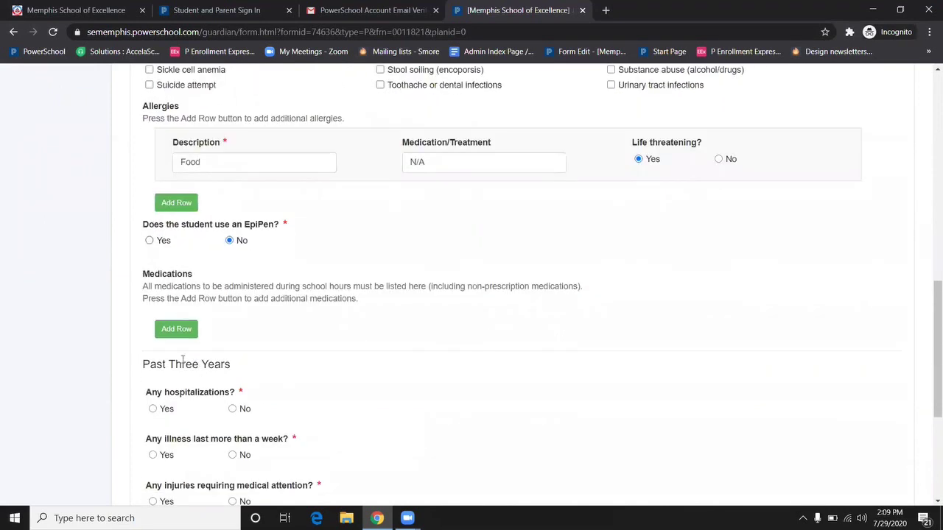
{"action": "scroll", "coordinate": [212, 345], "scroll_direction": "down", "scroll_amount": 1}
{"action": "scroll", "coordinate": [211, 345], "scroll_direction": "down", "scroll_amount": 2}
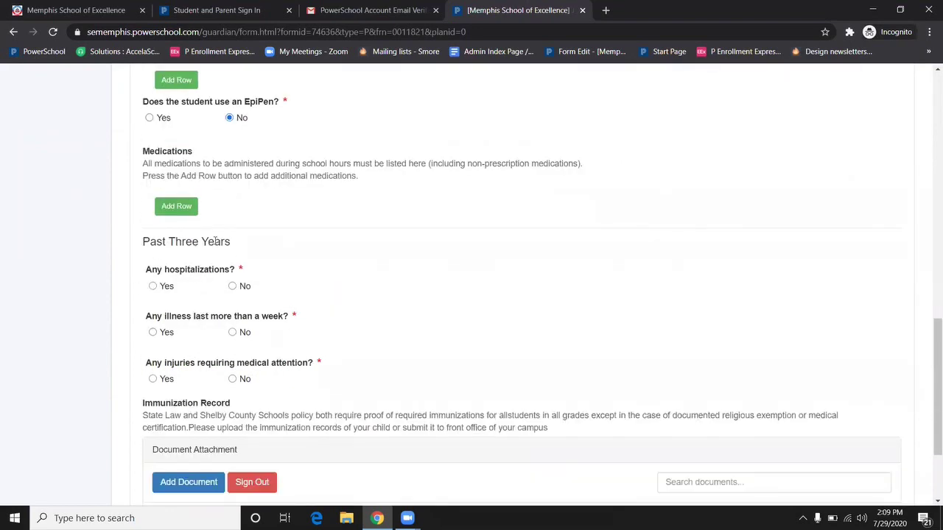
Step: Add a medication row named Test with prescription required set to Yes
{"action": "left_click", "coordinate": [176, 209]}
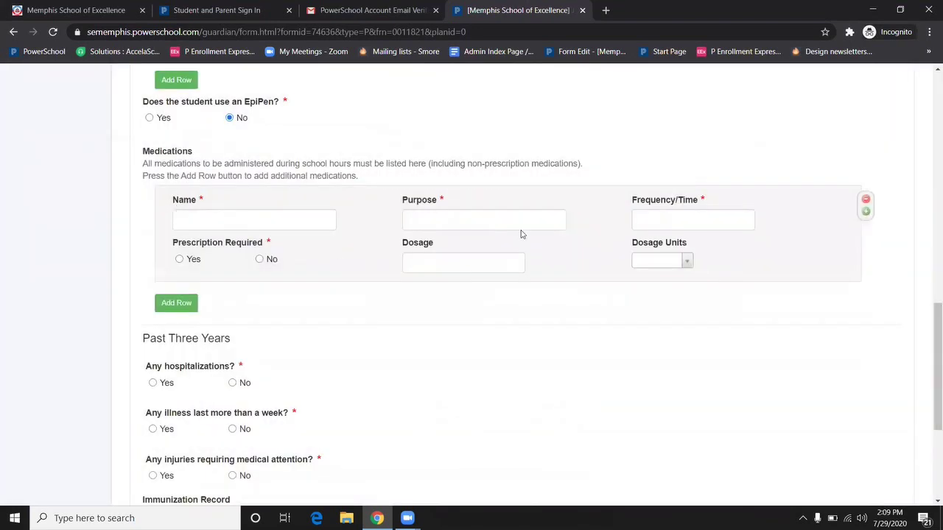
{"action": "left_click", "coordinate": [290, 220]}
{"action": "left_click", "coordinate": [448, 220]}
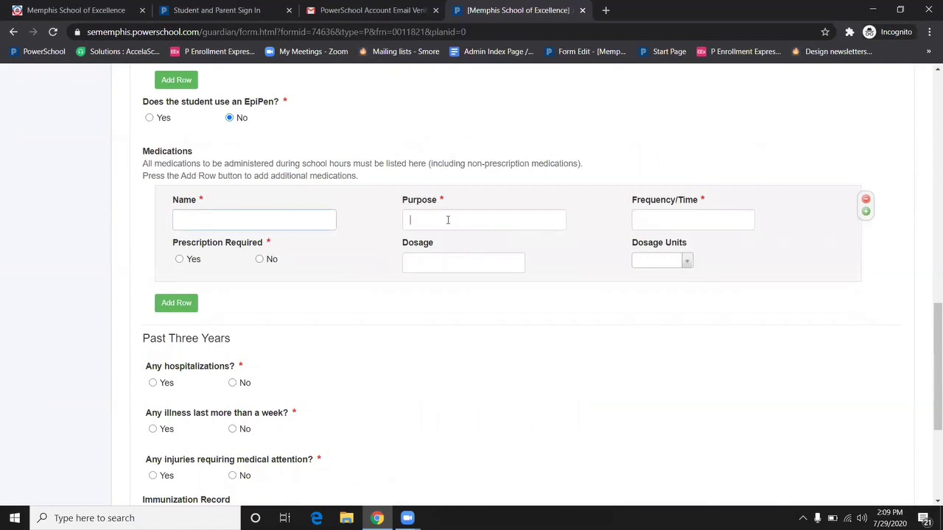
{"action": "left_click", "coordinate": [696, 220]}
{"action": "left_click", "coordinate": [280, 222]}
{"action": "type", "text": "Test"}
{"action": "key", "text": "Tab"}
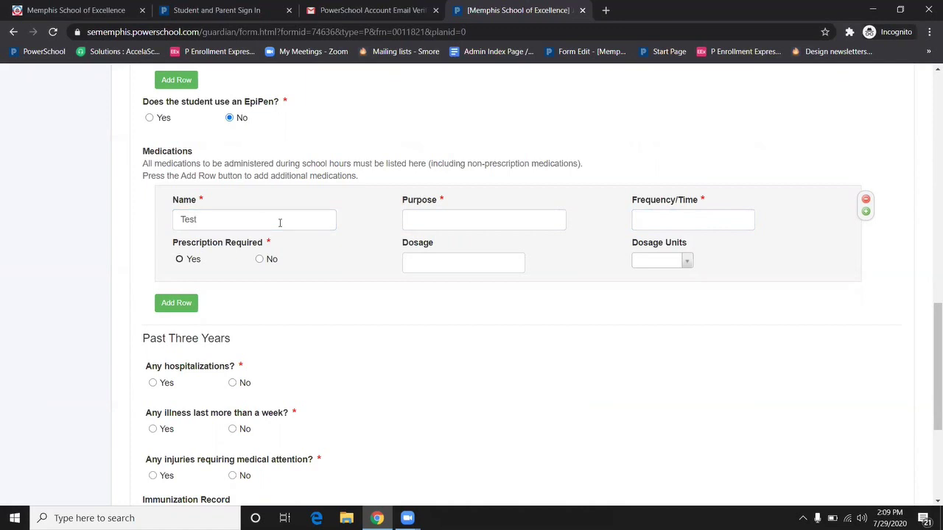
{"action": "left_click", "coordinate": [180, 260]}
Step: Enter Test as the medication's purpose and frequency/time
{"action": "left_click", "coordinate": [451, 221]}
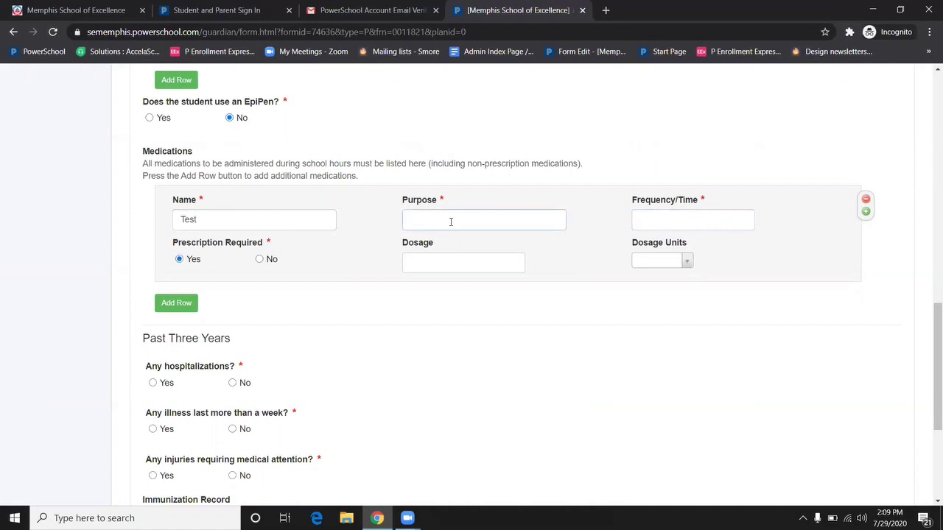
{"action": "type", "text": "Te"}
{"action": "left_click", "coordinate": [697, 221]}
{"action": "type", "text": "Test"}
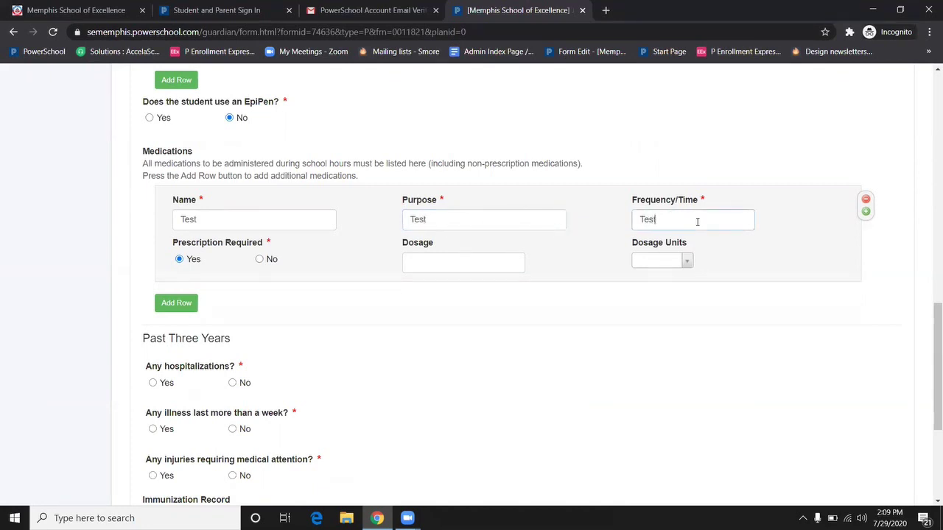
{"action": "left_click", "coordinate": [685, 261]}
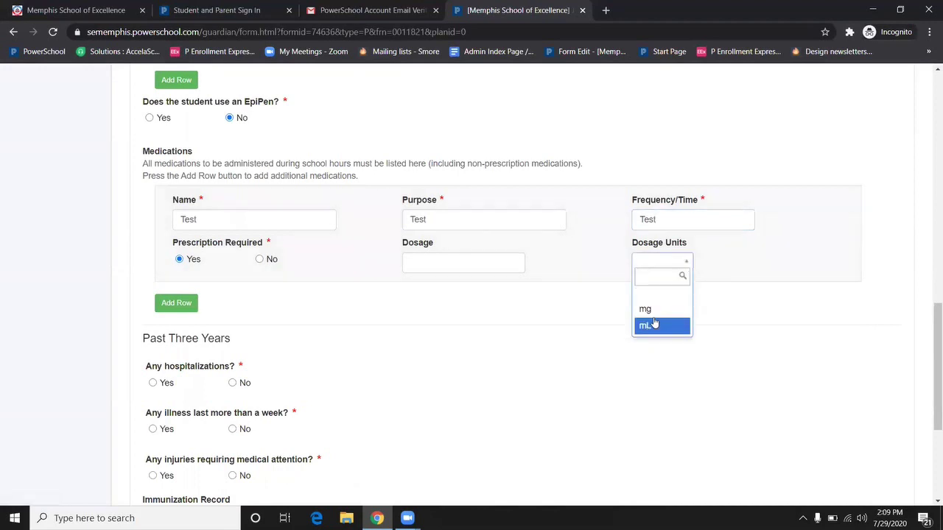
Step: Answer Yes to hospitalizations and week-long illness, explaining each as Test
{"action": "key", "text": "Escape"}
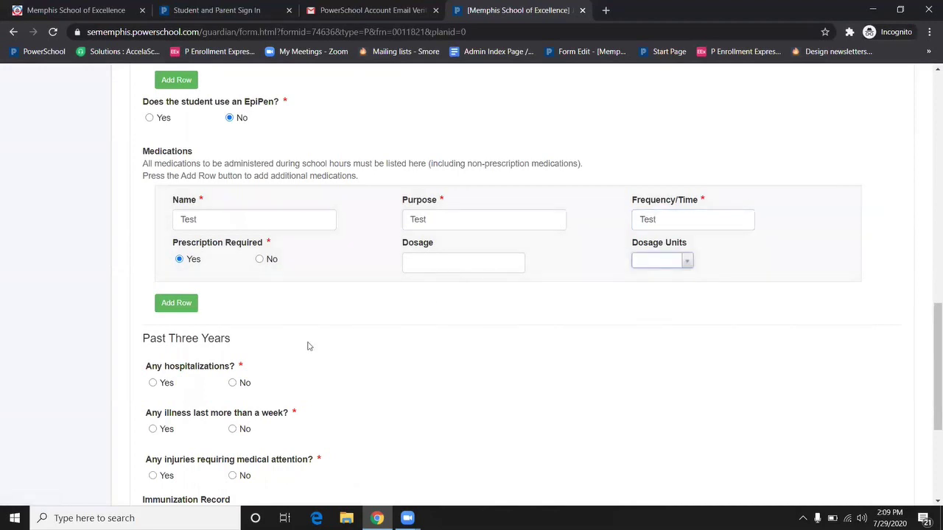
{"action": "scroll", "coordinate": [477, 319], "scroll_direction": "down", "scroll_amount": 2}
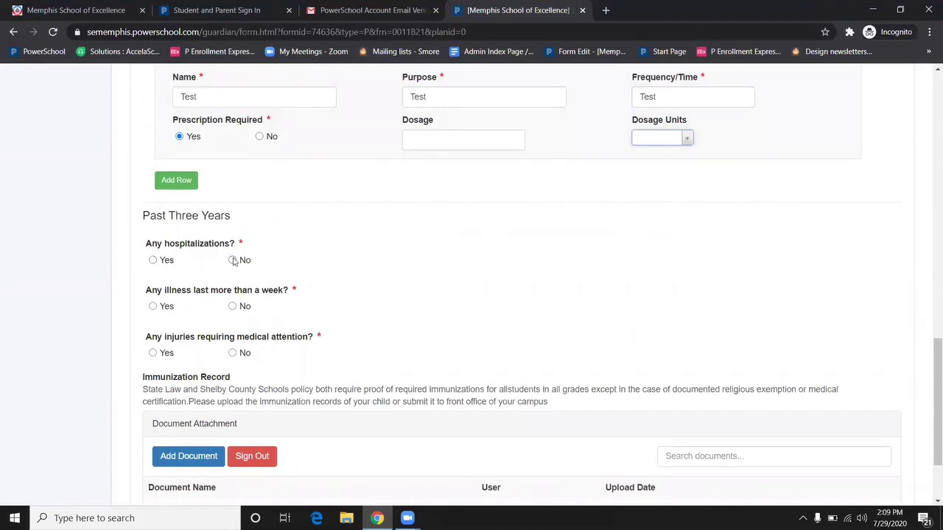
{"action": "left_click", "coordinate": [171, 264]}
{"action": "left_click", "coordinate": [422, 263]}
{"action": "type", "text": "Test"}
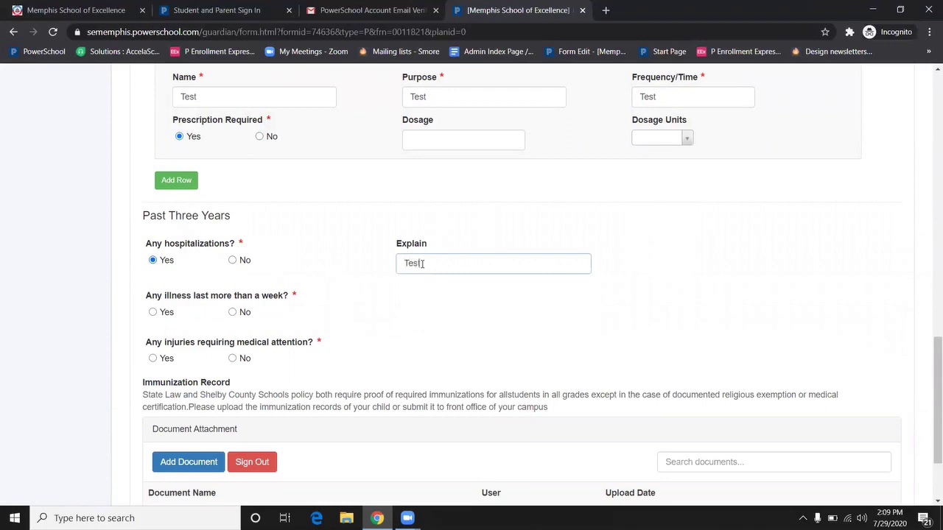
{"action": "left_click", "coordinate": [165, 312]}
{"action": "left_click", "coordinate": [446, 311]}
{"action": "type", "text": "Tres"}
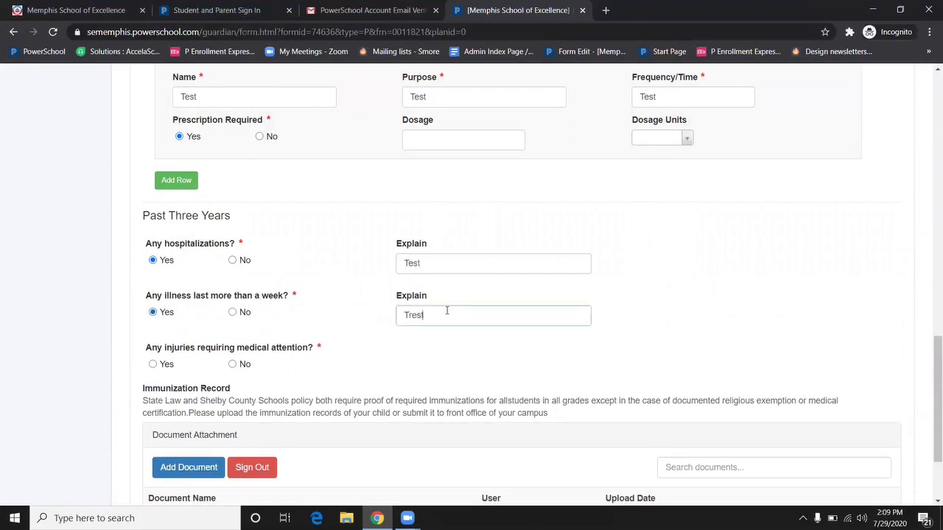
{"action": "key", "text": "BackSpace"}
{"action": "key", "text": "BackSpace"}
{"action": "key", "text": "BackSpace"}
{"action": "key", "text": "BackSpace"}
{"action": "type", "text": "esy"}
Step: Answer Yes to injuries requiring medical attention, explained as Test
{"action": "left_click", "coordinate": [153, 364]}
{"action": "left_click", "coordinate": [434, 366]}
{"action": "type", "text": "Test"}
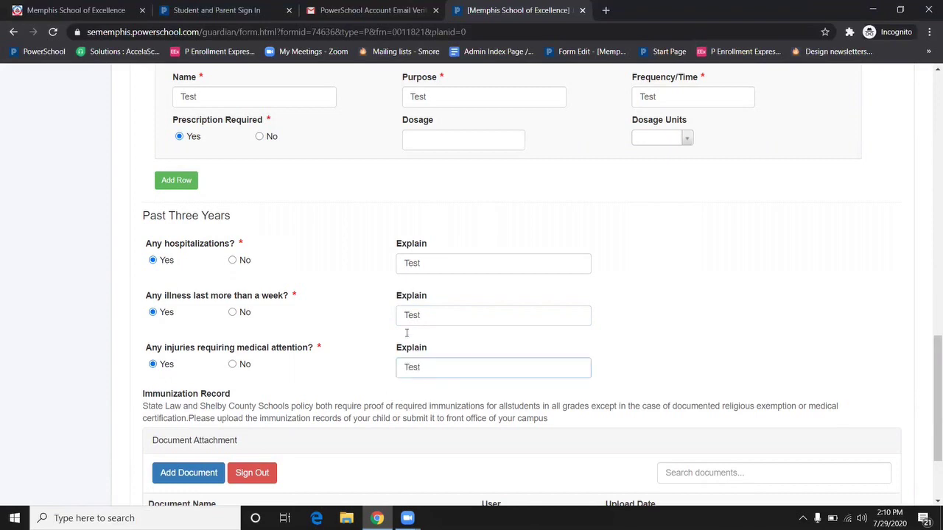
{"action": "scroll", "coordinate": [406, 330], "scroll_direction": "down", "scroll_amount": 2}
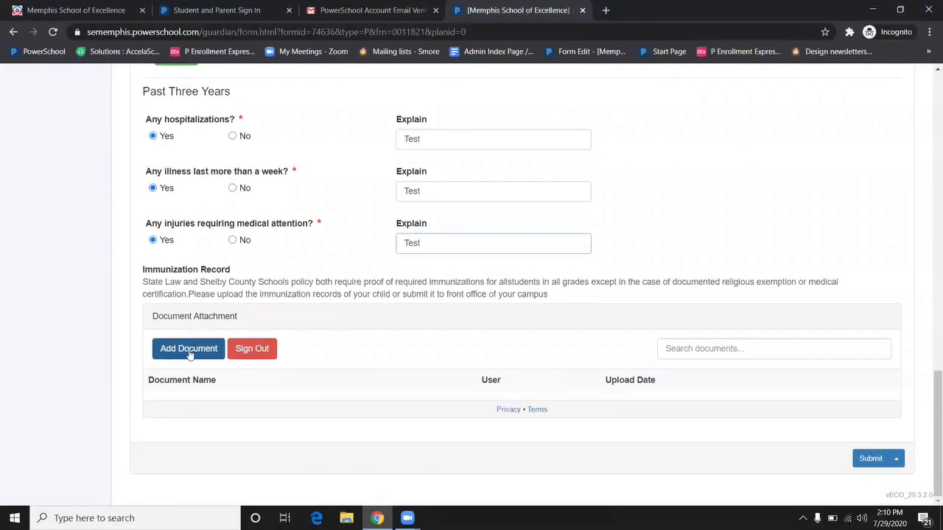
Step: Upload DR Report.pdf as the Immunization Record document
{"action": "left_click", "coordinate": [189, 353]}
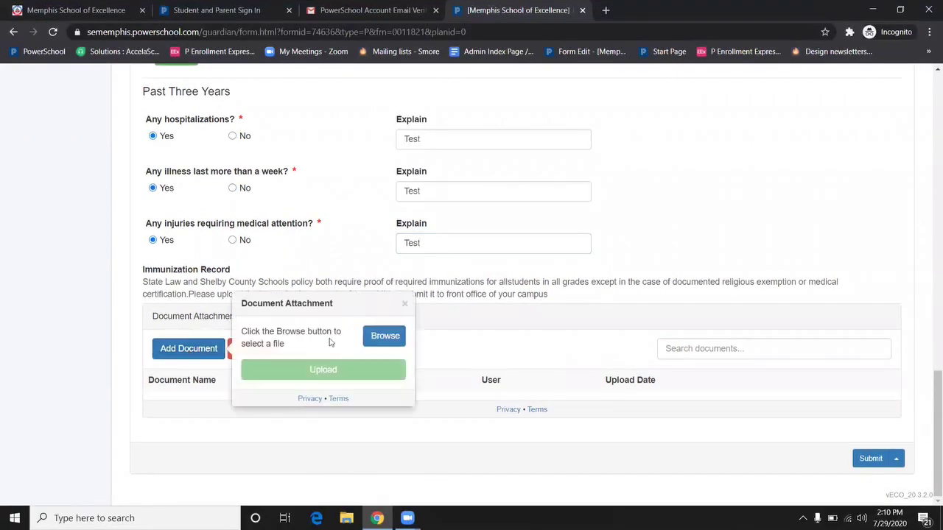
{"action": "left_click", "coordinate": [378, 336]}
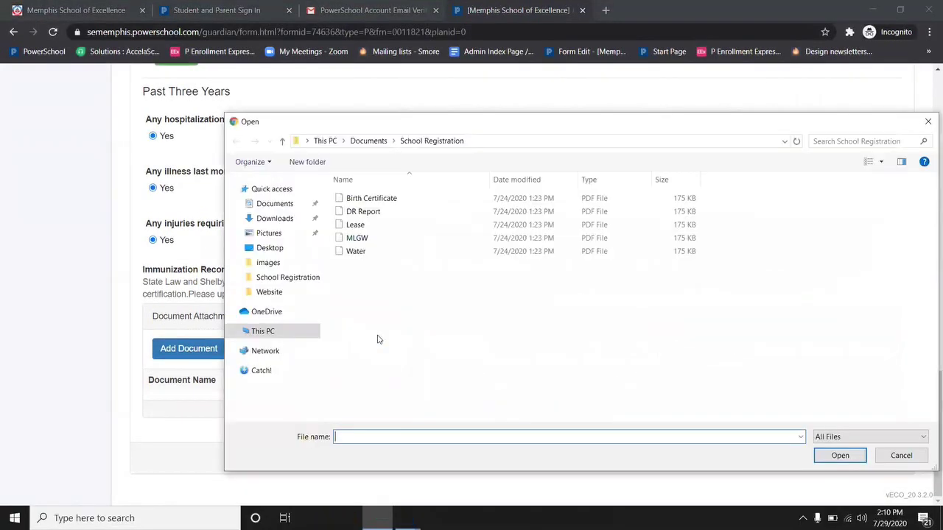
{"action": "double_click", "coordinate": [370, 215]}
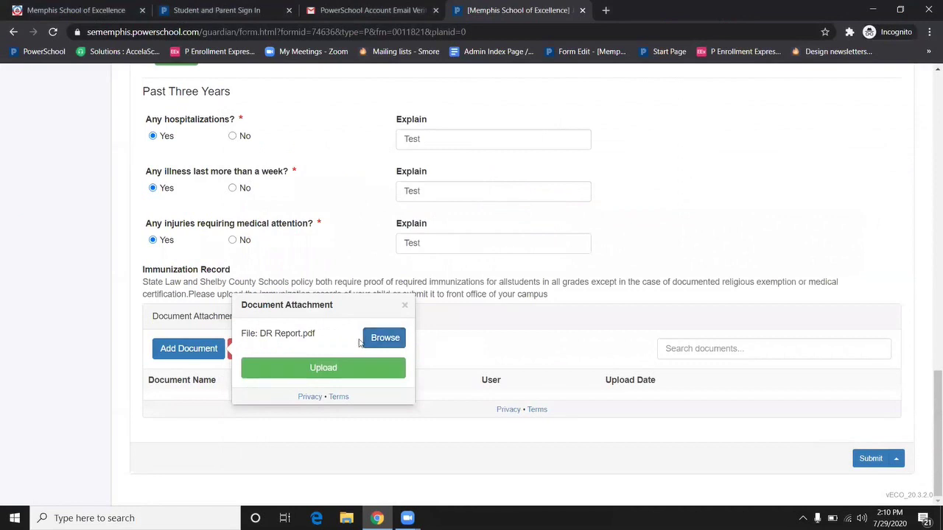
{"action": "left_click", "coordinate": [352, 370]}
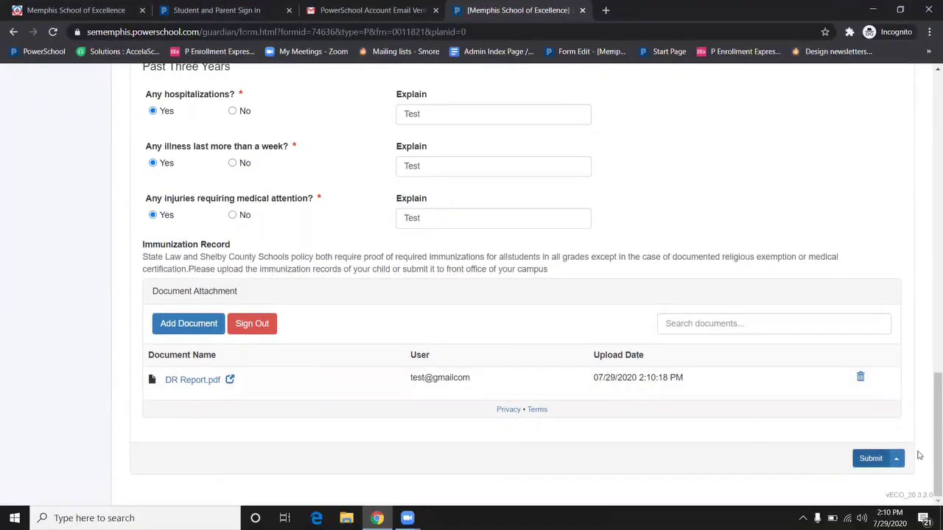
Step: Submit Form J, Health Information, and acknowledge the Thank You confirmation
{"action": "left_click", "coordinate": [872, 459]}
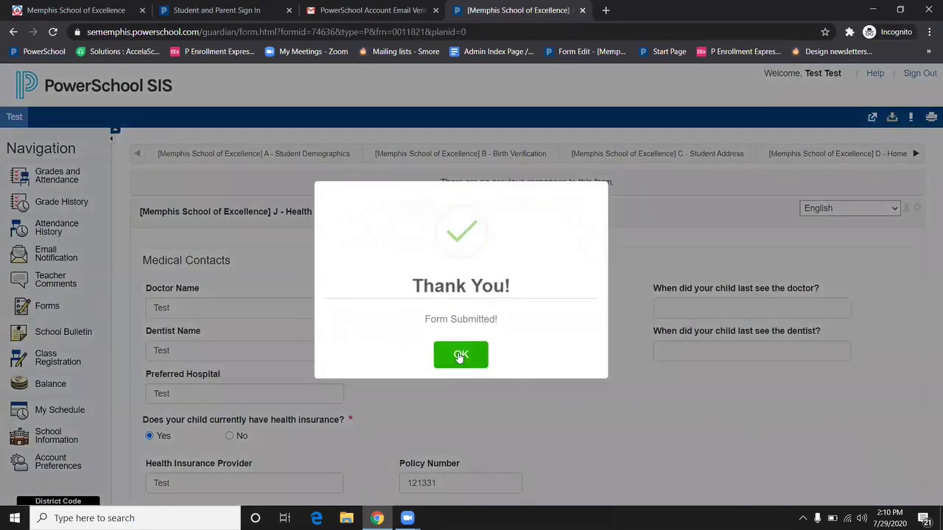
{"action": "left_click", "coordinate": [458, 352]}
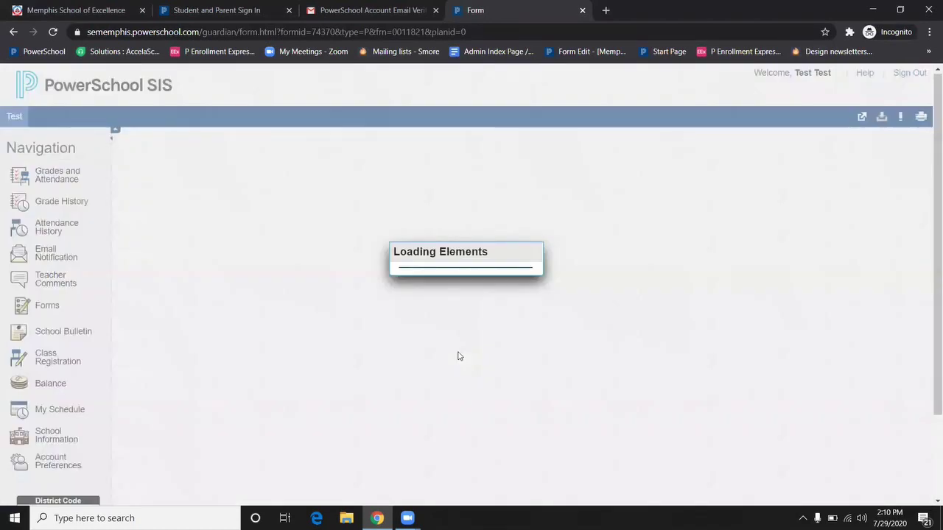
Step: Agree to the emergency treatment and medical-information sharing consents
{"action": "scroll", "coordinate": [458, 357], "scroll_direction": "down", "scroll_amount": 1}
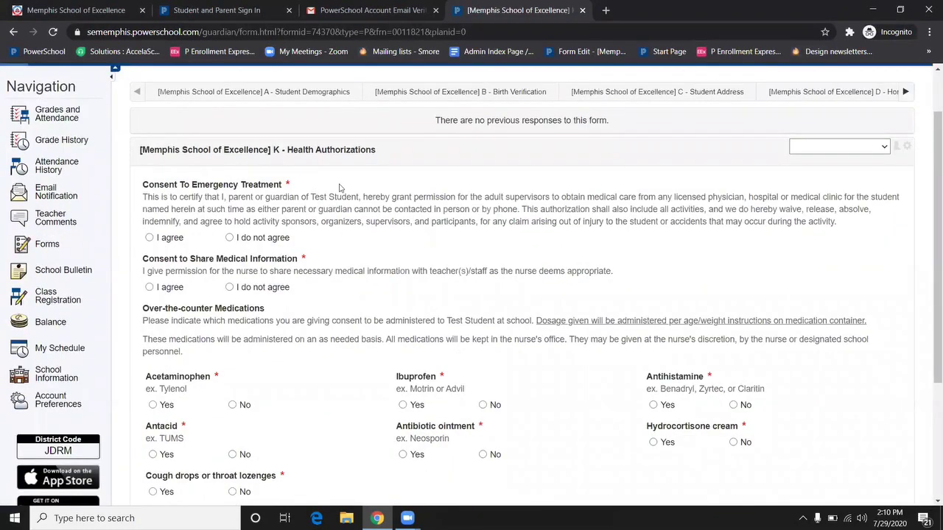
{"action": "scroll", "coordinate": [272, 307], "scroll_direction": "down", "scroll_amount": 1}
{"action": "left_click_drag", "start_coordinate": [290, 88], "coordinate": [372, 89]}
{"action": "left_click", "coordinate": [394, 126]}
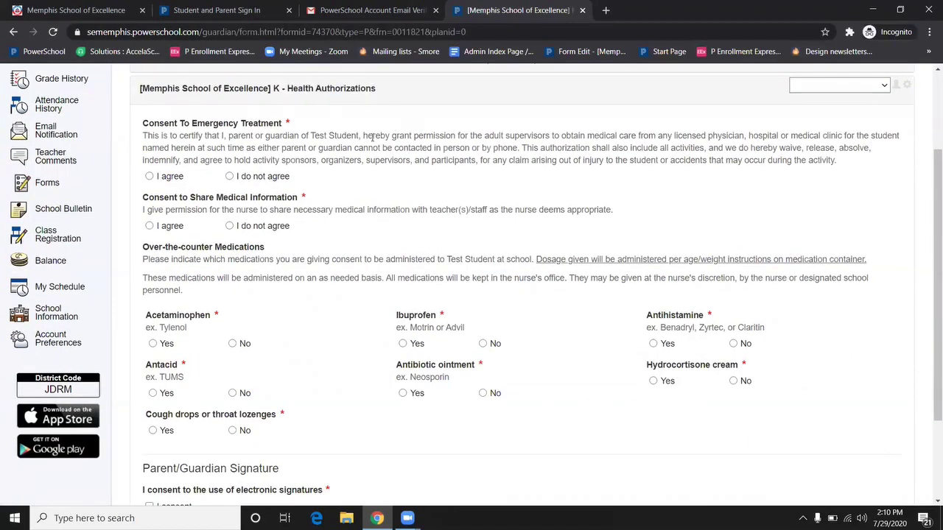
{"action": "left_click", "coordinate": [149, 177]}
{"action": "left_click", "coordinate": [149, 226]}
Step: Allow cough drops and antibiotic ointment; decline Ibuprofen, Antihistamine and Hydrocortisone cream
{"action": "scroll", "coordinate": [153, 348], "scroll_direction": "down", "scroll_amount": 1}
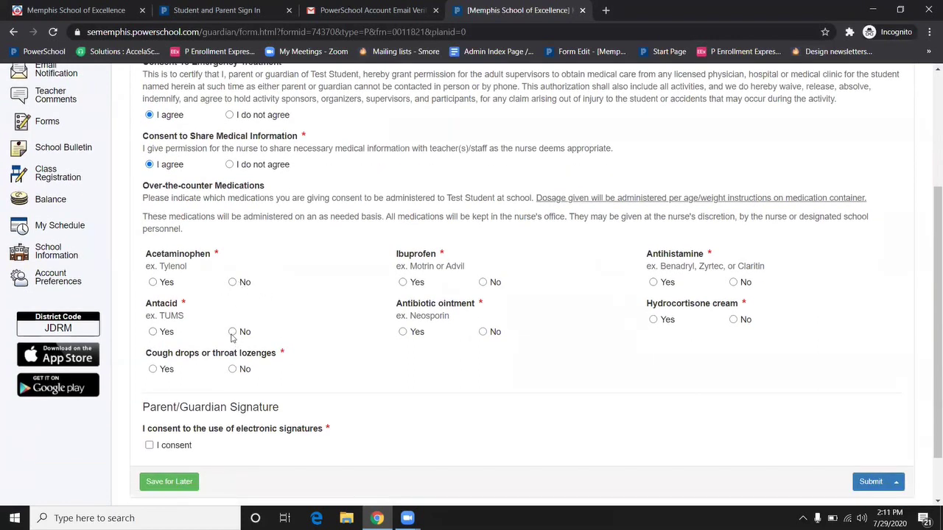
{"action": "left_click", "coordinate": [167, 371]}
{"action": "left_click", "coordinate": [405, 333]}
{"action": "left_click", "coordinate": [488, 285]}
{"action": "left_click", "coordinate": [739, 284]}
{"action": "left_click", "coordinate": [735, 321]}
Step: Give e-signature consent, submit the Health Authorizations form and dismiss the confirmation
{"action": "scroll", "coordinate": [412, 332], "scroll_direction": "down", "scroll_amount": 1}
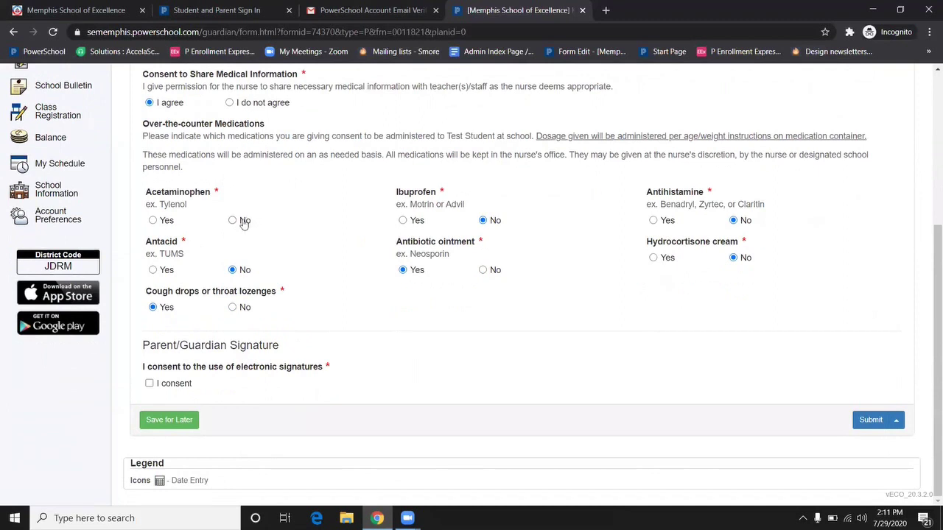
{"action": "left_click", "coordinate": [149, 383]}
{"action": "left_click", "coordinate": [860, 479]}
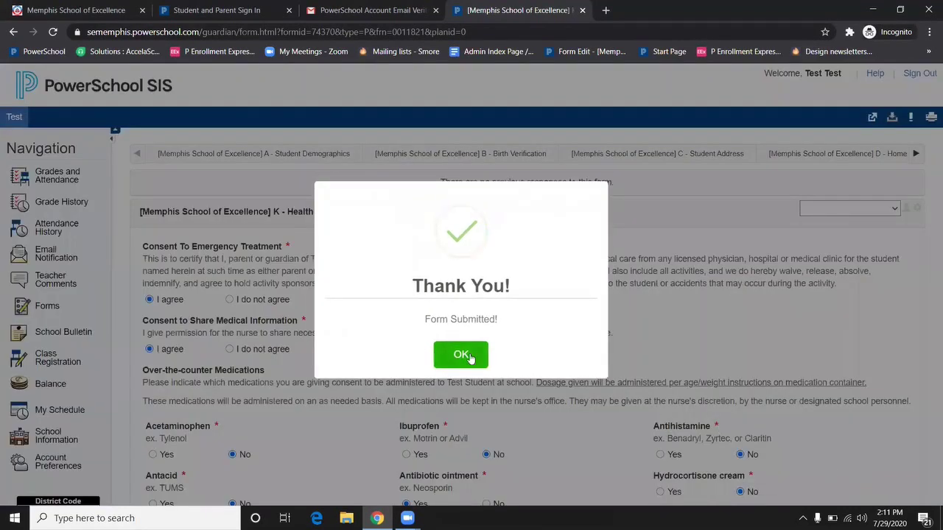
{"action": "left_click", "coordinate": [462, 355]}
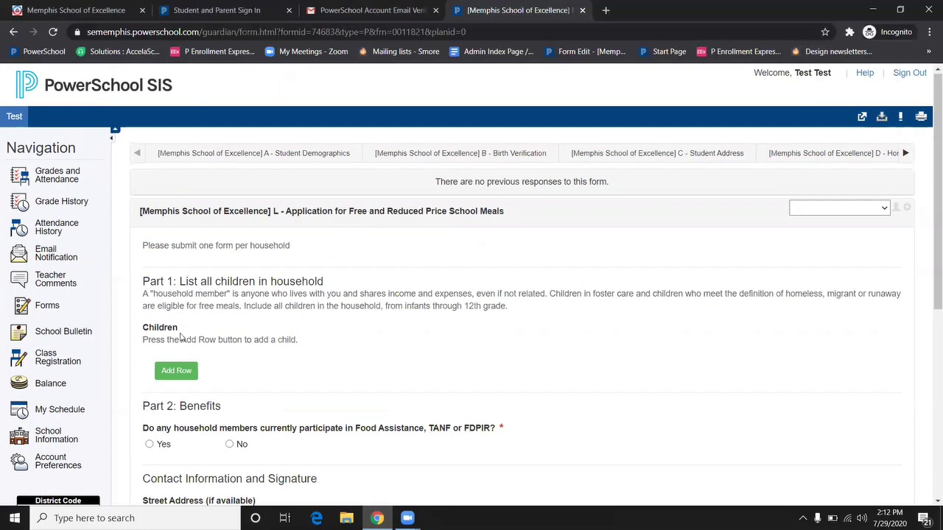
Step: Add a child row and enter the name Test Test
{"action": "scroll", "coordinate": [184, 335], "scroll_direction": "down", "scroll_amount": 2}
{"action": "left_click", "coordinate": [188, 251]}
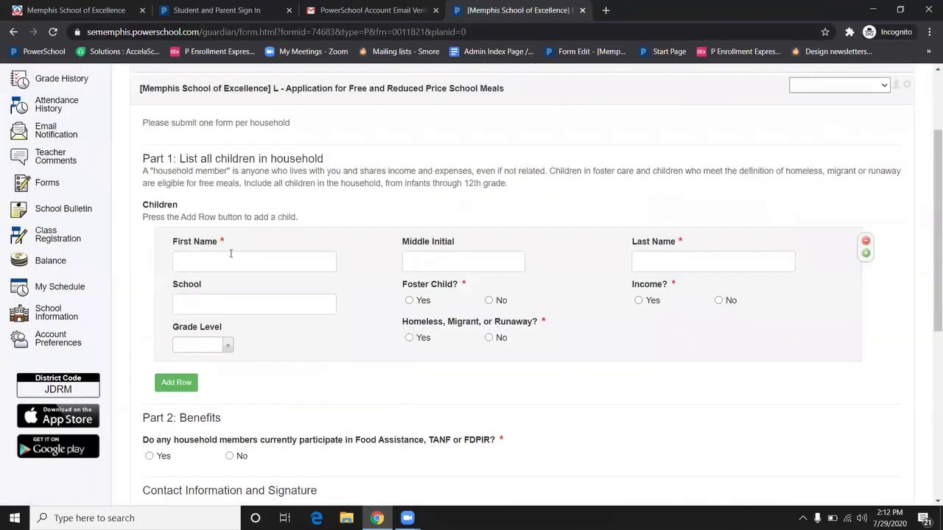
{"action": "left_click_drag", "start_coordinate": [153, 171], "coordinate": [229, 175]}
{"action": "left_click", "coordinate": [240, 264]}
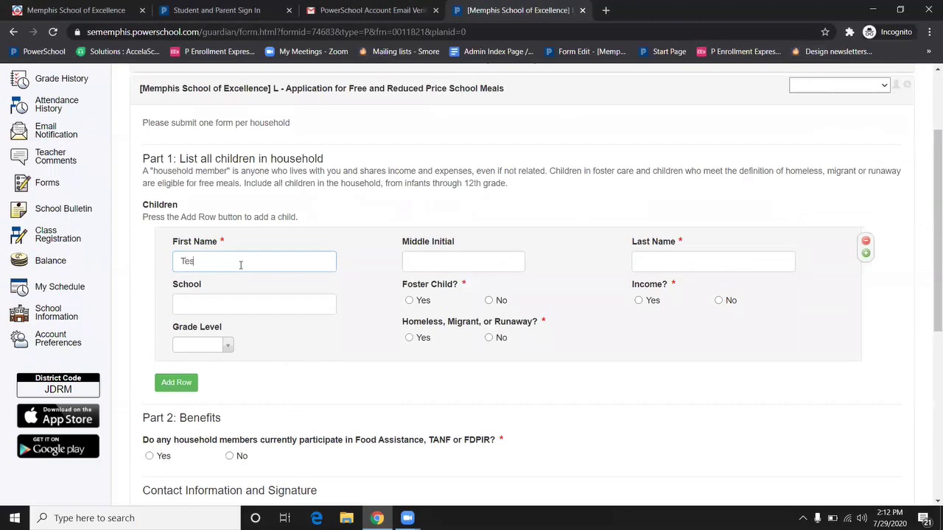
{"action": "key", "text": "Tab"}
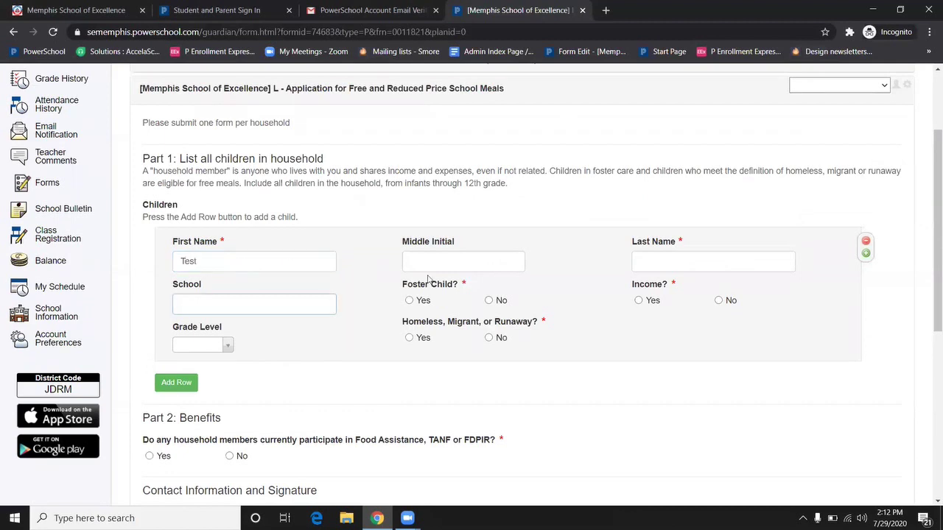
{"action": "left_click", "coordinate": [675, 262]}
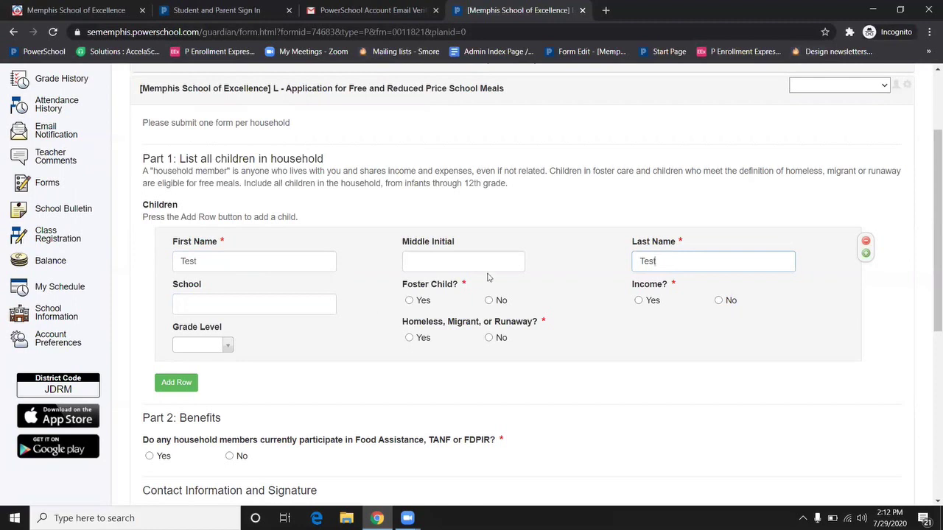
Step: Set the child to foster No, income No, homeless/migrant/runaway Yes, grade level 2
{"action": "left_click", "coordinate": [500, 302]}
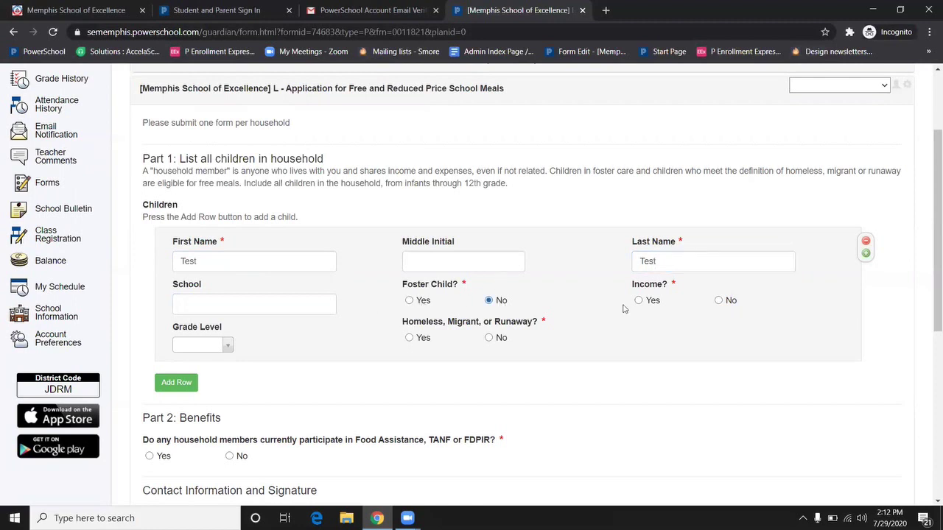
{"action": "left_click", "coordinate": [732, 302]}
{"action": "left_click", "coordinate": [417, 339]}
{"action": "left_click", "coordinate": [227, 346]}
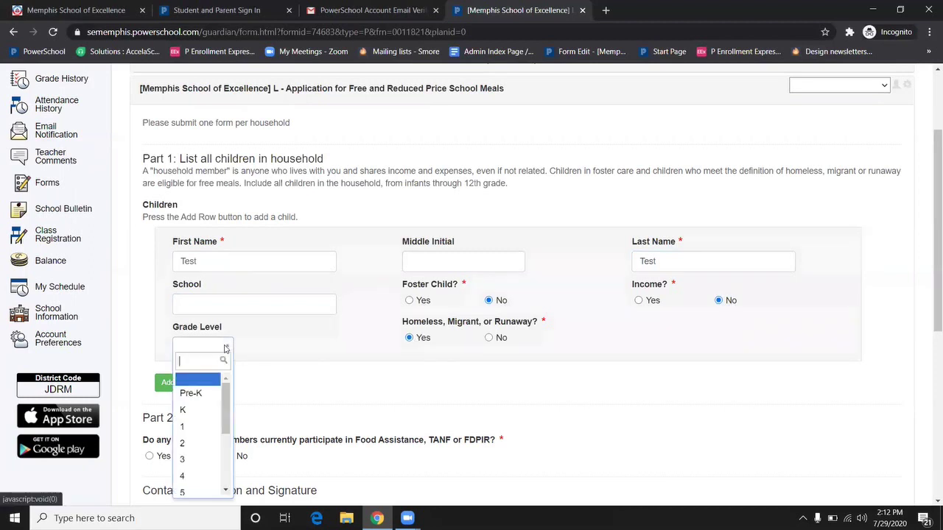
{"action": "left_click", "coordinate": [193, 440]}
Step: Add an extra child row and then remove it
{"action": "scroll", "coordinate": [291, 377], "scroll_direction": "down", "scroll_amount": 2}
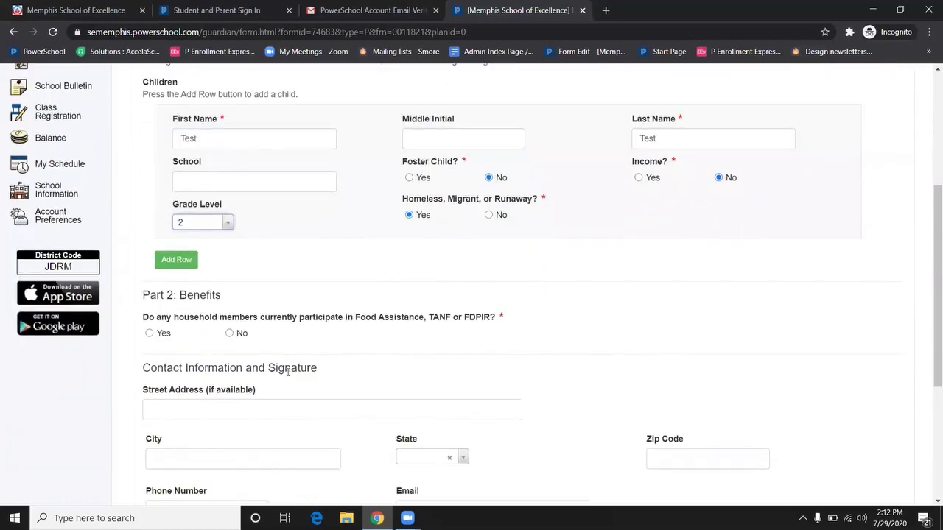
{"action": "left_click", "coordinate": [176, 262]}
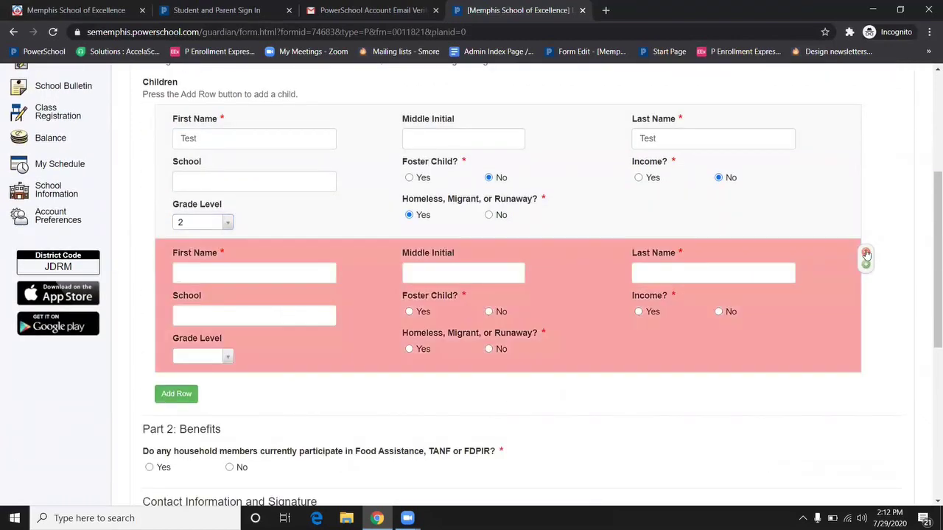
{"action": "left_click", "coordinate": [865, 253]}
Step: Answer Yes to the food assistance benefits question and begin the recipient name and case number
{"action": "scroll", "coordinate": [340, 283], "scroll_direction": "down", "scroll_amount": 1}
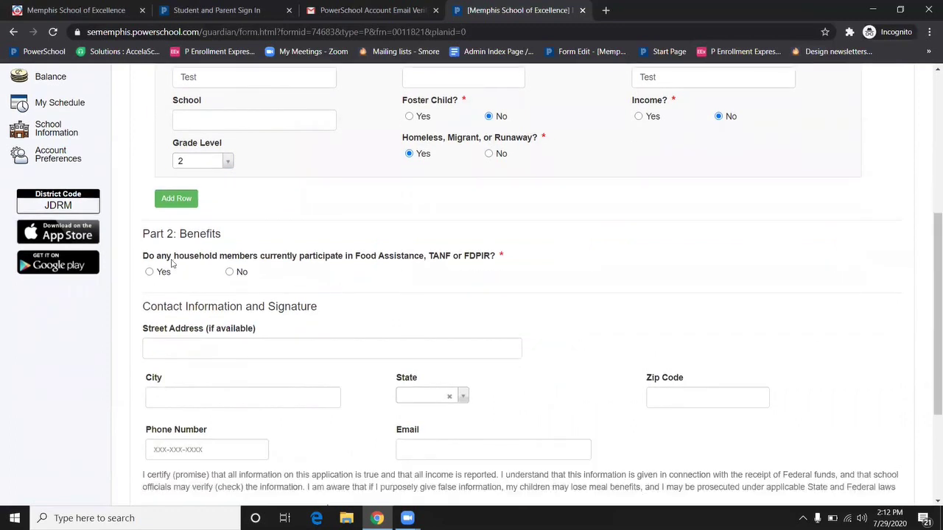
{"action": "scroll", "coordinate": [358, 265], "scroll_direction": "down", "scroll_amount": 1}
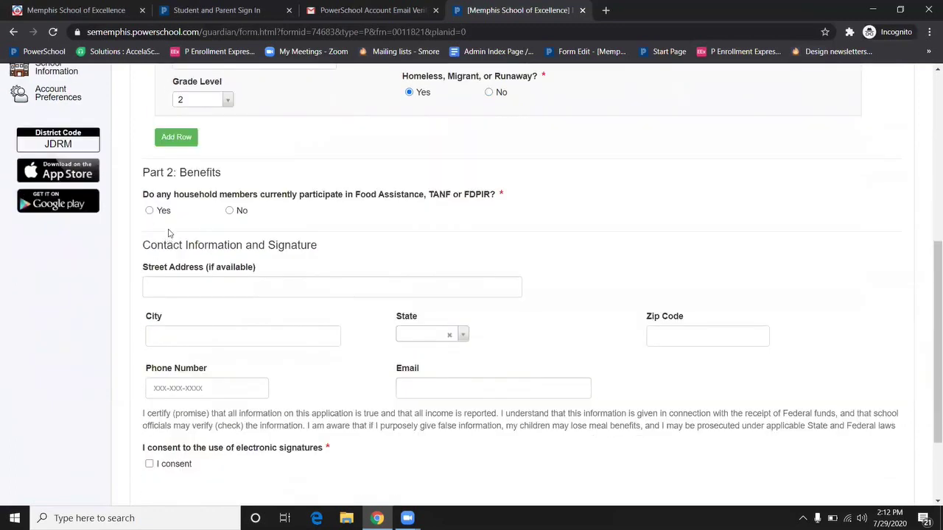
{"action": "left_click", "coordinate": [162, 212]}
{"action": "left_click", "coordinate": [210, 259]}
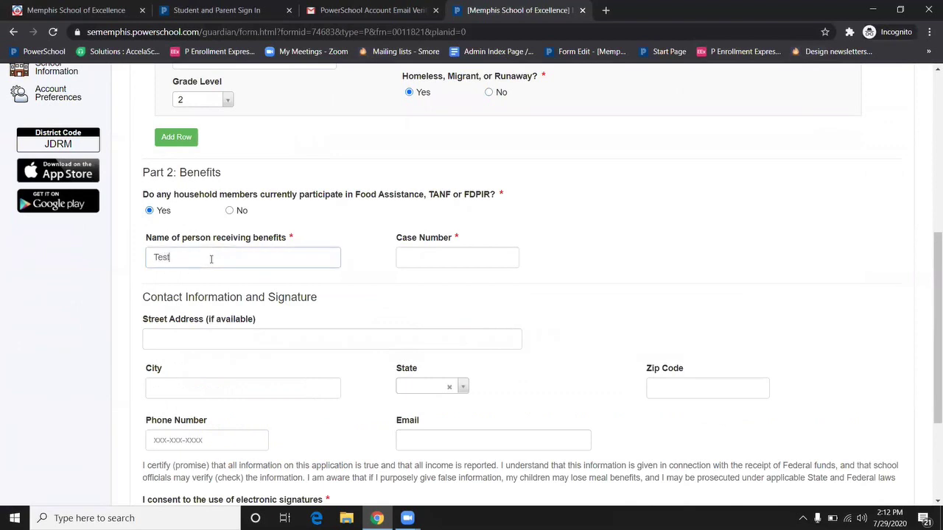
{"action": "key", "text": "Tab"}
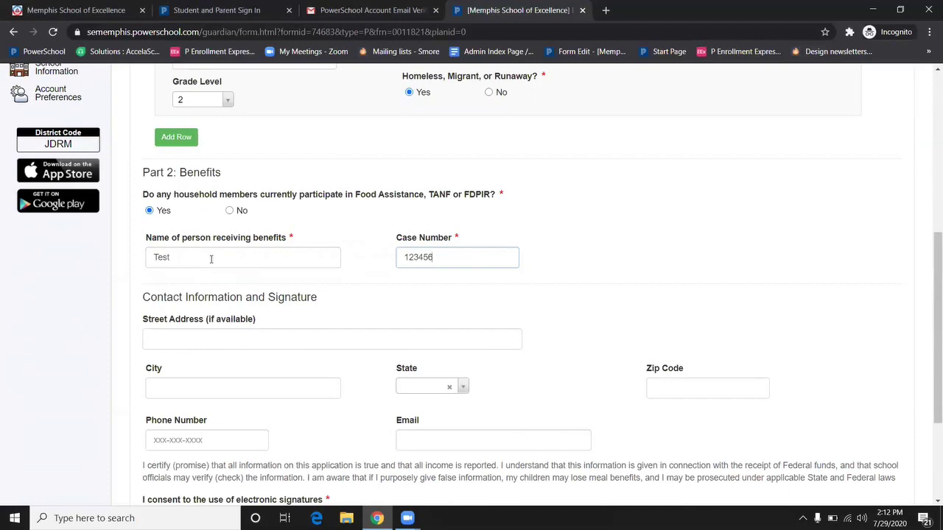
Step: Change the benefits answer to No and add an adult row under Household Income
{"action": "left_click", "coordinate": [230, 211]}
{"action": "left_click", "coordinate": [163, 212]}
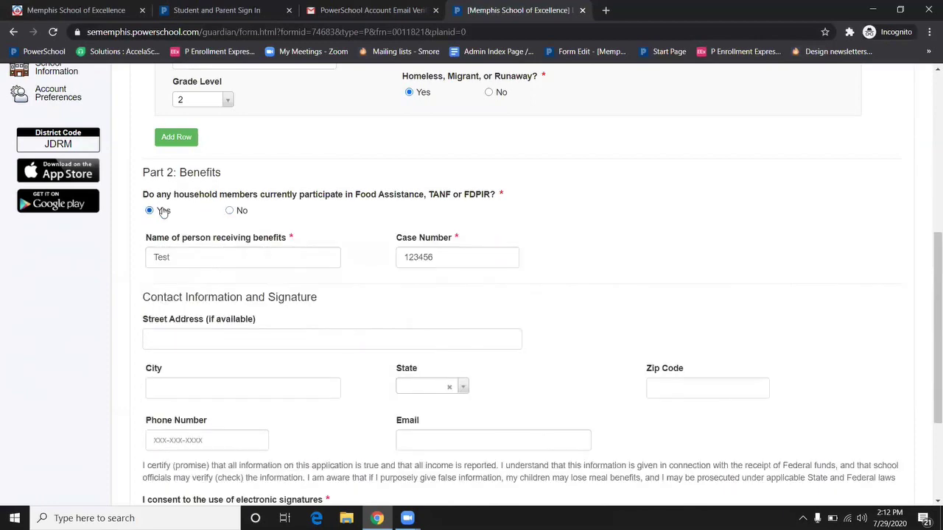
{"action": "left_click", "coordinate": [229, 211]}
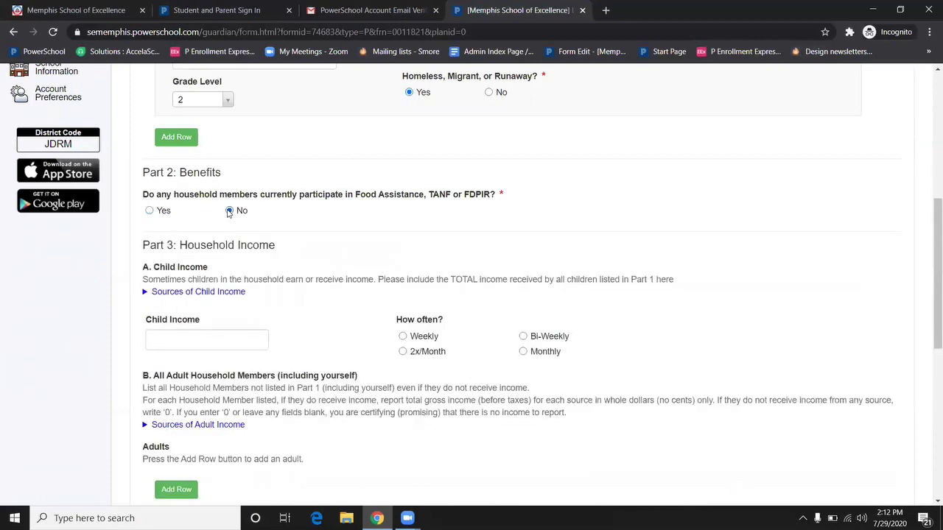
{"action": "scroll", "coordinate": [175, 214], "scroll_direction": "down", "scroll_amount": 2}
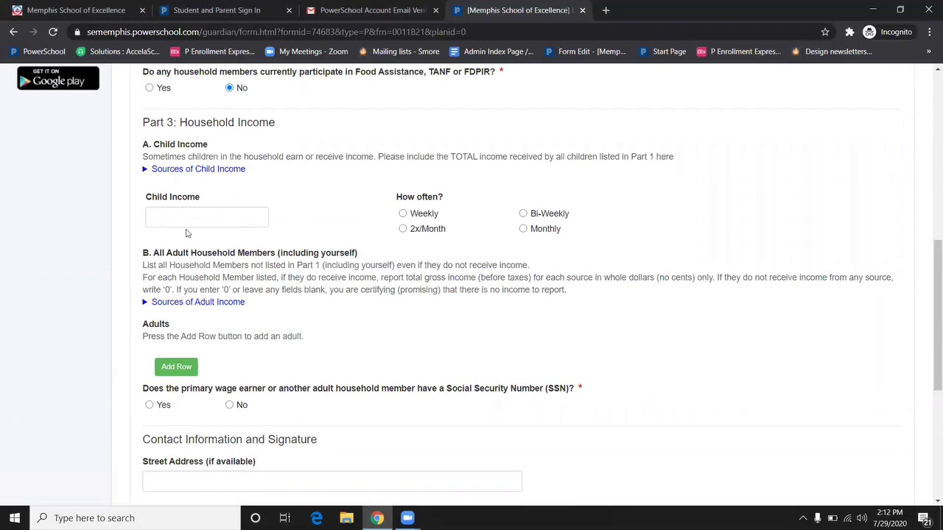
{"action": "scroll", "coordinate": [188, 254], "scroll_direction": "down", "scroll_amount": 2}
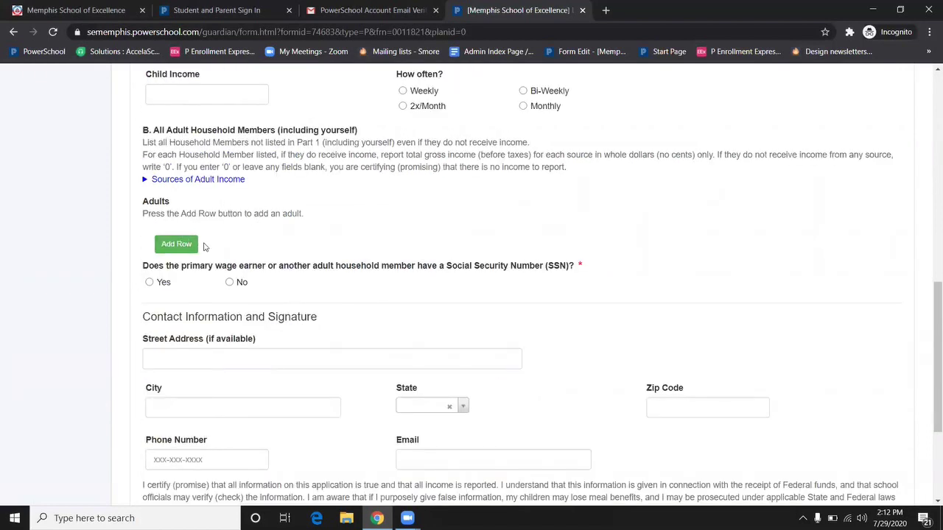
{"action": "left_click", "coordinate": [179, 245]}
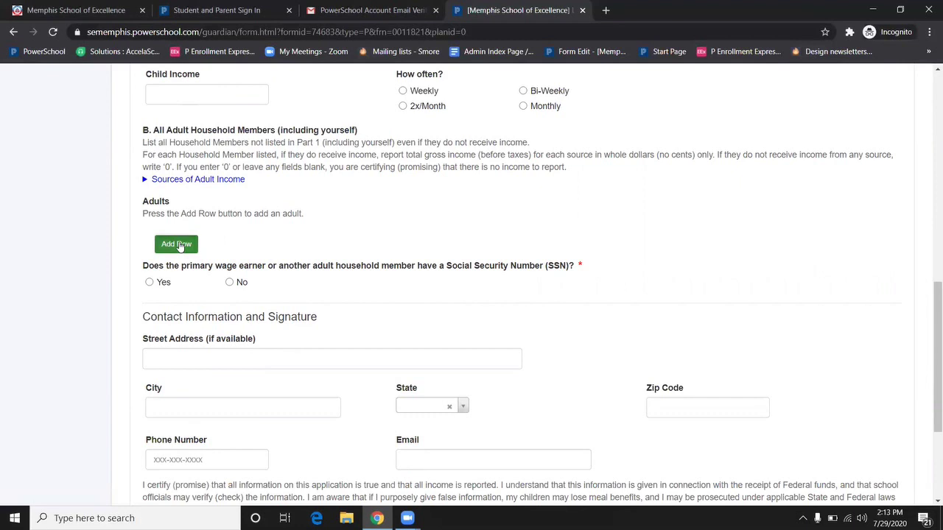
Step: Enter adult Test with Bi-Weekly work, support and other income frequencies, and answer SSN Yes
{"action": "left_click", "coordinate": [216, 253]}
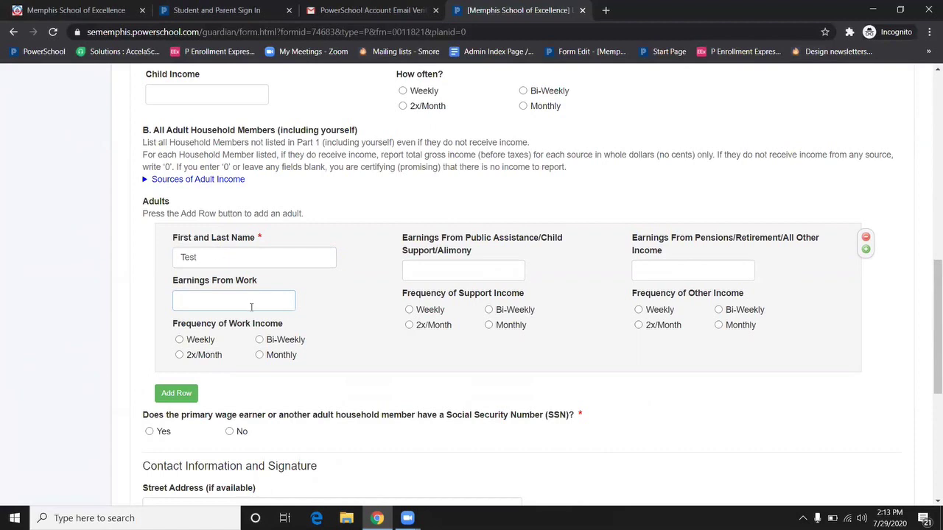
{"action": "left_click", "coordinate": [261, 340]}
{"action": "left_click", "coordinate": [501, 315]}
{"action": "left_click", "coordinate": [742, 315]}
{"action": "scroll", "coordinate": [255, 359], "scroll_direction": "down", "scroll_amount": 1}
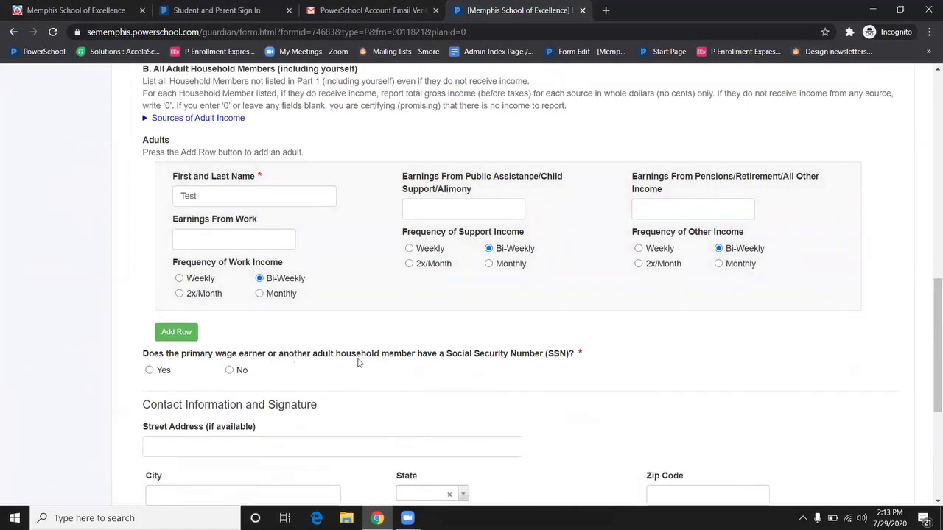
{"action": "left_click", "coordinate": [151, 370]}
{"action": "scroll", "coordinate": [221, 368], "scroll_direction": "down", "scroll_amount": 2}
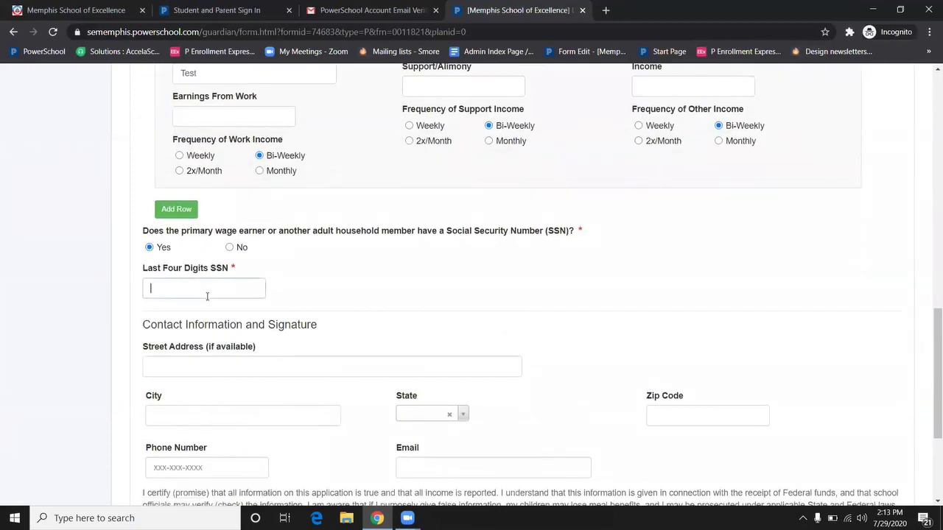
Step: Change the SSN answer to No and enter the street address, city Memphis and state TN
{"action": "left_click", "coordinate": [240, 248]}
{"action": "scroll", "coordinate": [343, 280], "scroll_direction": "down", "scroll_amount": 2}
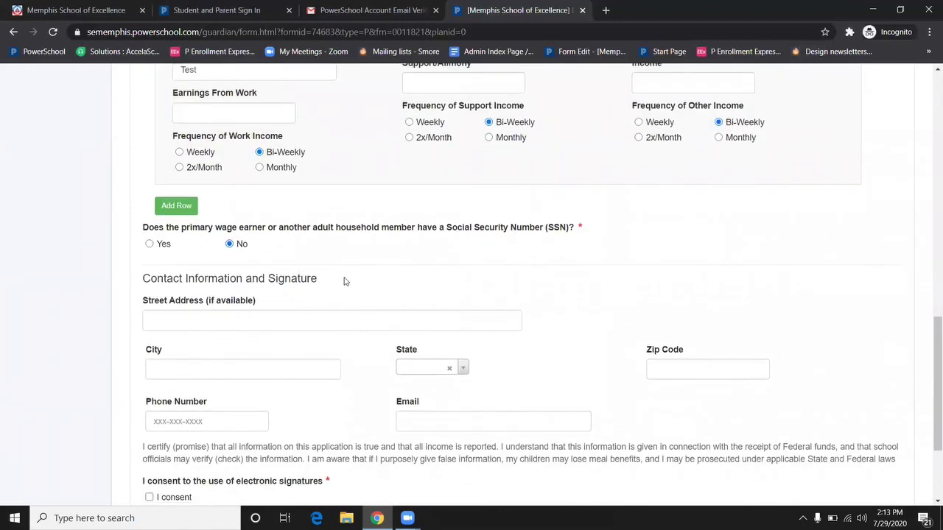
{"action": "left_click", "coordinate": [263, 205]}
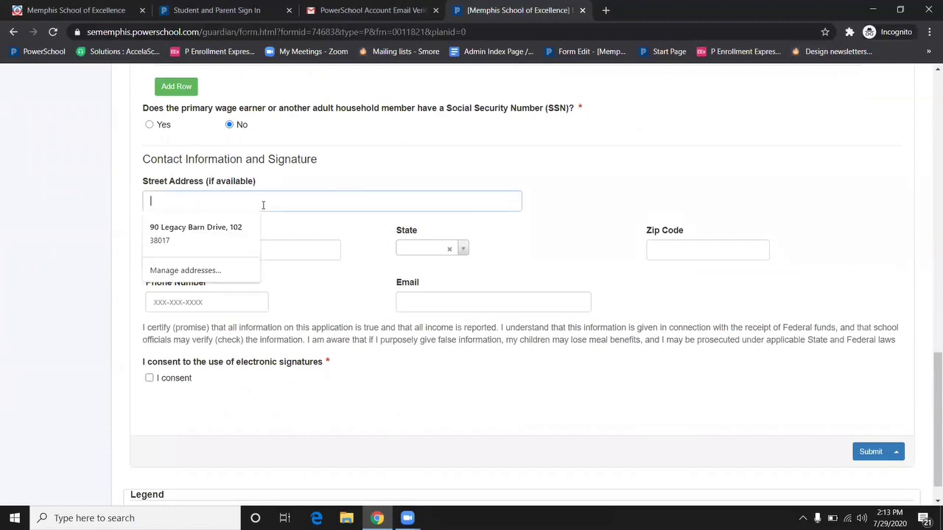
{"action": "type", "text": "Test"}
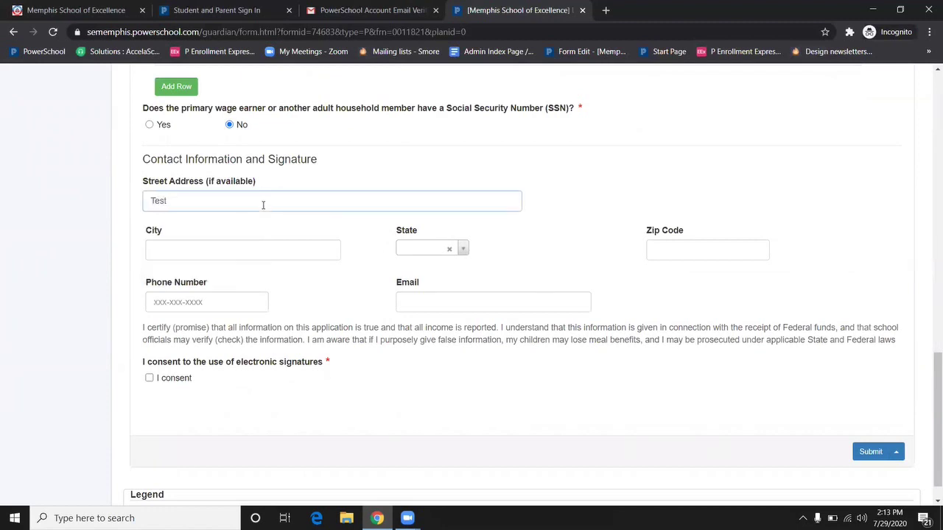
{"action": "left_click", "coordinate": [260, 249]}
{"action": "type", "text": "Mem"}
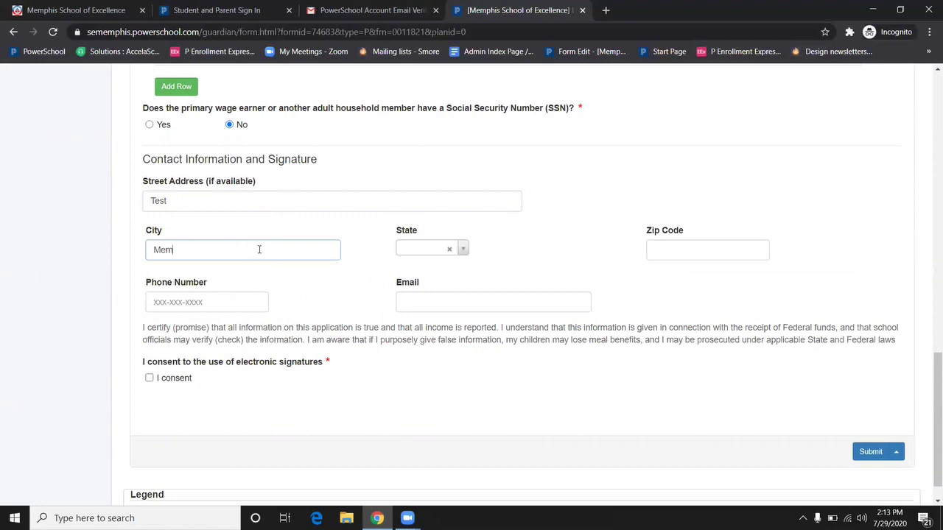
{"action": "type", "text": "phis"}
{"action": "key", "text": "Tab"}
{"action": "type", "text": "t"}
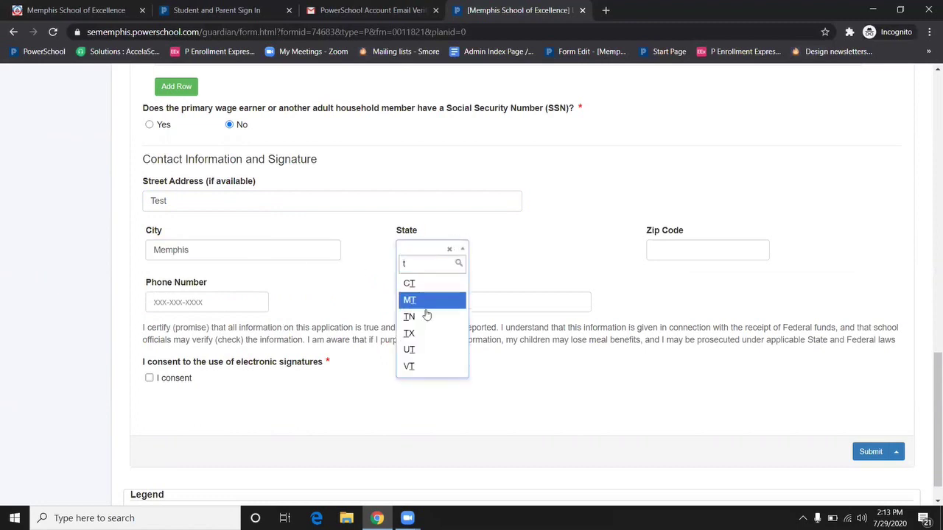
{"action": "left_click", "coordinate": [426, 316]}
Step: Enter zip 38141 and a test e-mail, give e-signature consent, sign and submit
{"action": "left_click", "coordinate": [685, 250]}
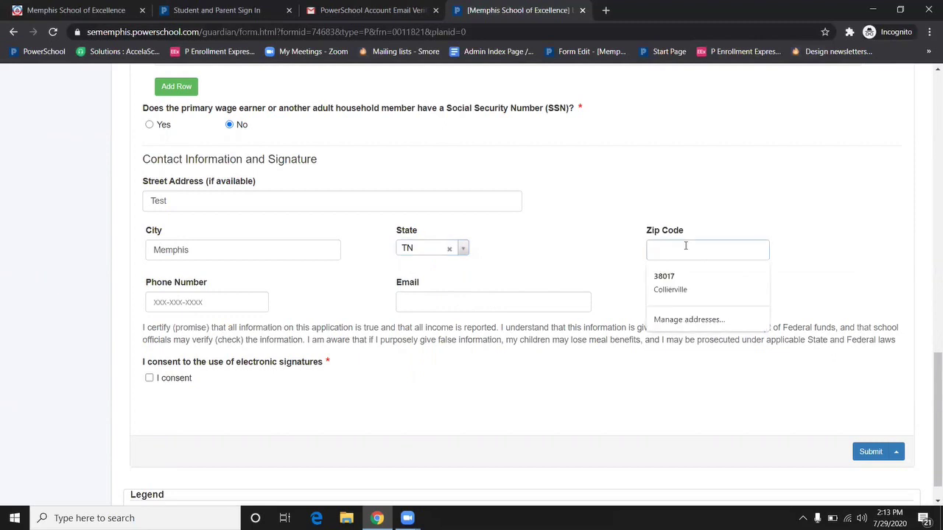
{"action": "type", "text": "38141"}
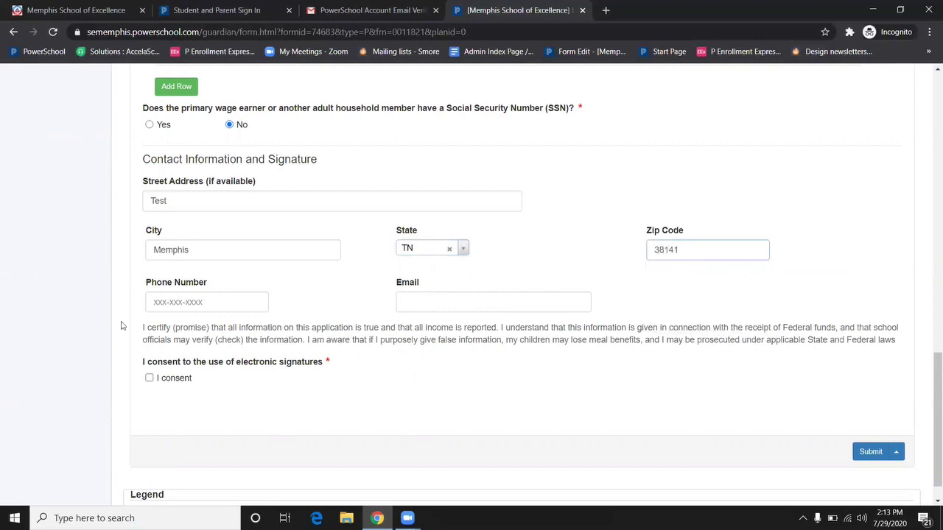
{"action": "left_click", "coordinate": [435, 303]}
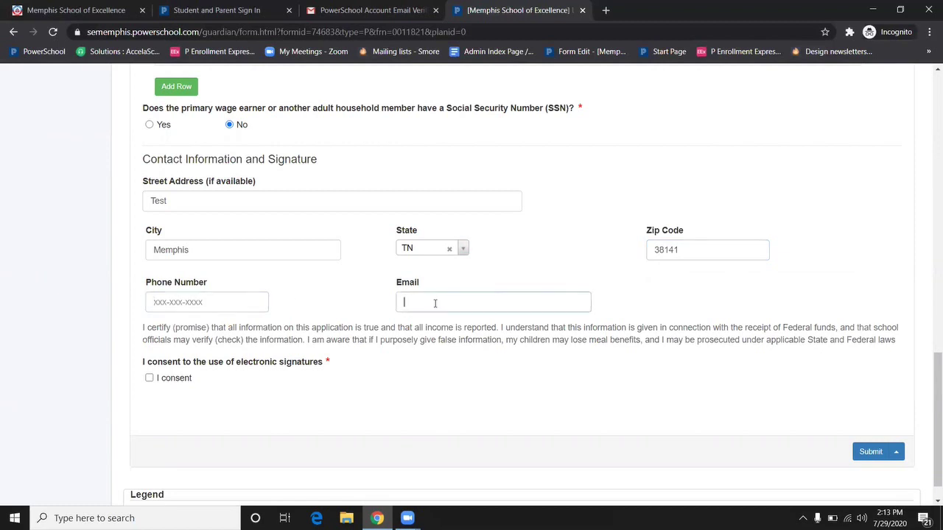
{"action": "type", "text": "Test@"}
{"action": "left_click", "coordinate": [149, 378]}
{"action": "left_click", "coordinate": [178, 420]}
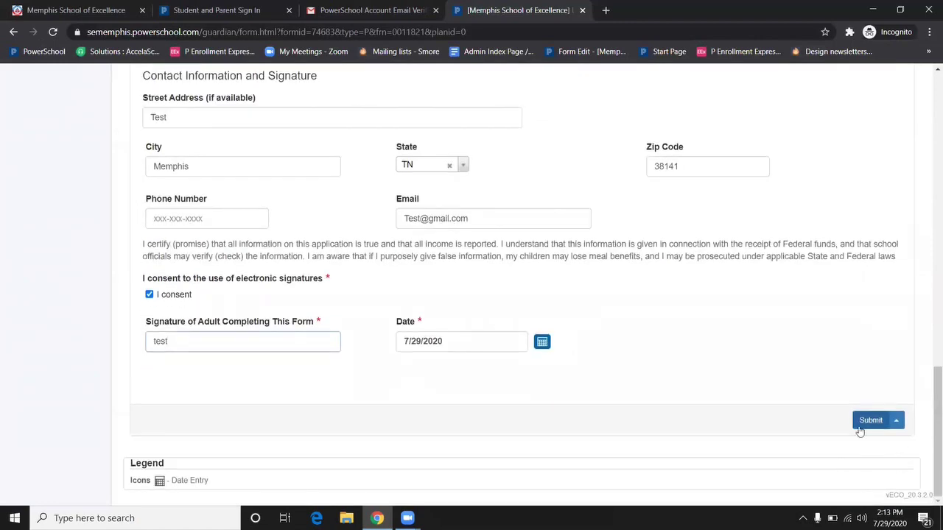
{"action": "left_click", "coordinate": [864, 425]}
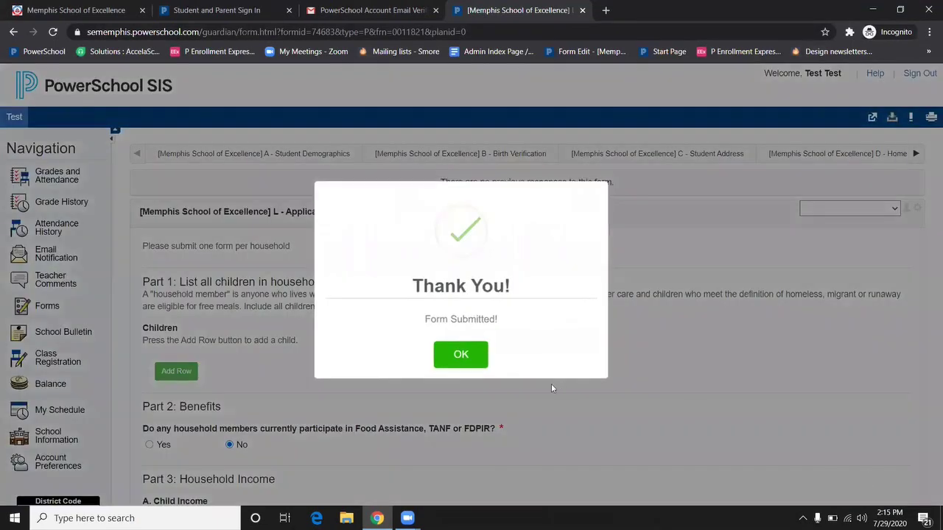
Step: Dismiss the meals-application Thank You dialog to load form M, Permissions/Agreements
{"action": "left_click", "coordinate": [480, 359]}
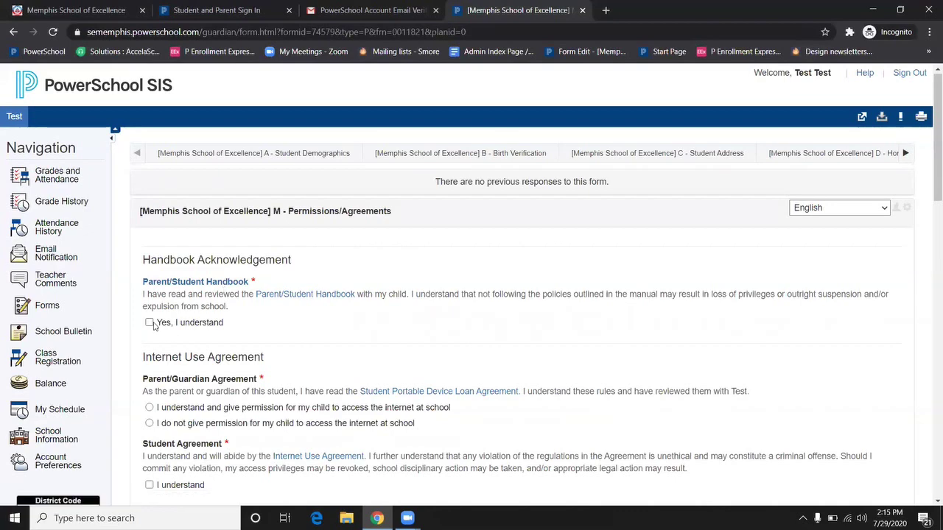
Step: Accept the Parent/Student Handbook, internet use agreement and MSE Student Agreement
{"action": "left_click", "coordinate": [150, 324]}
{"action": "scroll", "coordinate": [150, 326], "scroll_direction": "down", "scroll_amount": 2}
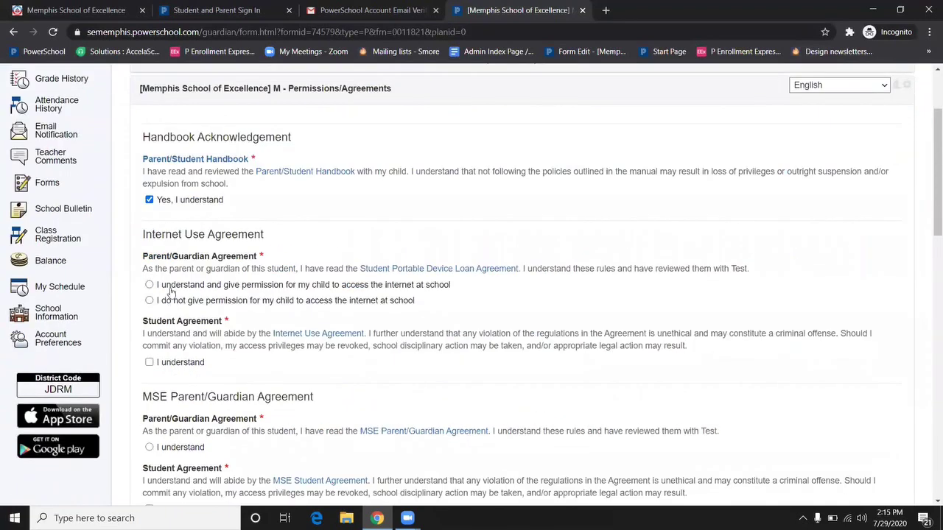
{"action": "scroll", "coordinate": [170, 291], "scroll_direction": "down", "scroll_amount": 2}
{"action": "left_click", "coordinate": [150, 239]}
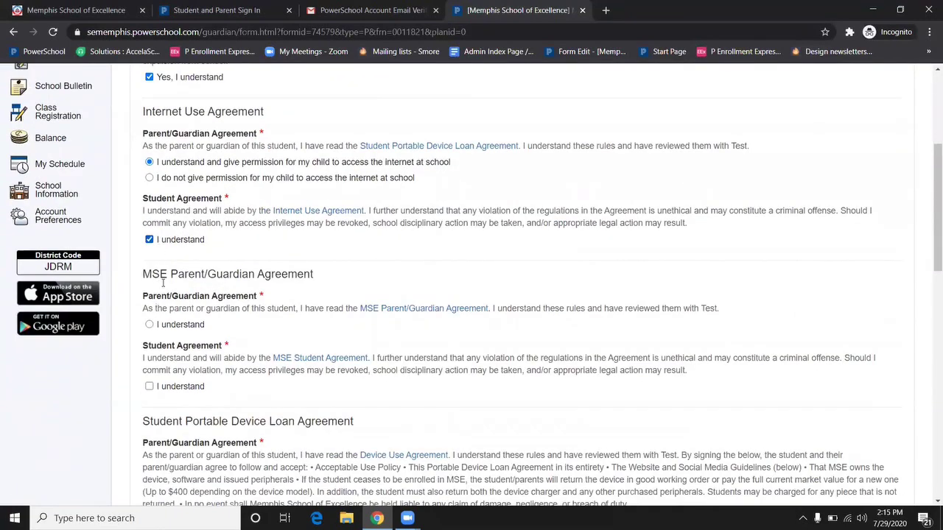
{"action": "left_click", "coordinate": [171, 387]}
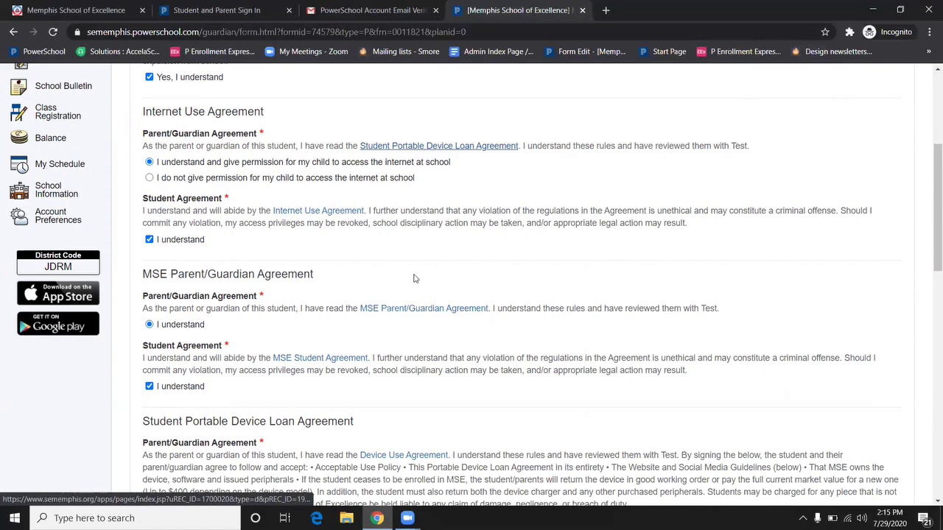
Step: Allow school device use at home with e-signature consent and the guardian signature
{"action": "scroll", "coordinate": [414, 280], "scroll_direction": "down", "scroll_amount": 3}
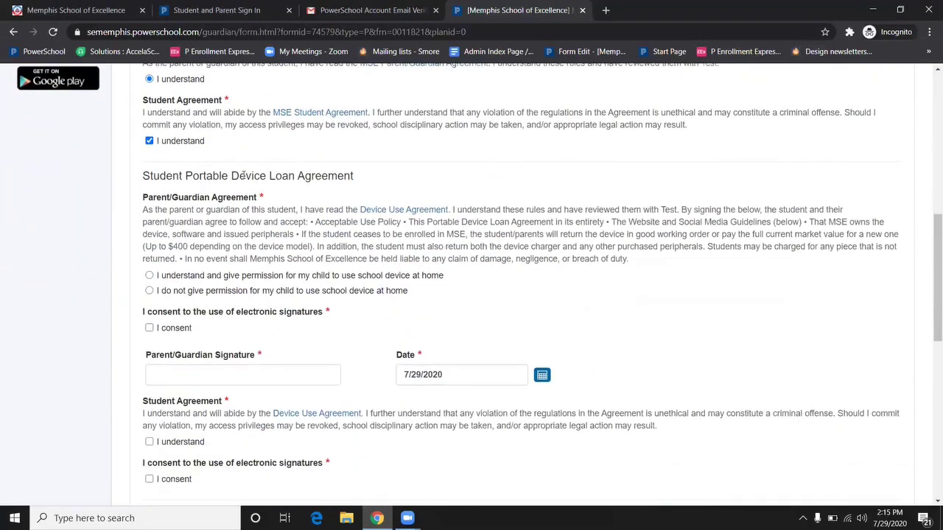
{"action": "left_click", "coordinate": [182, 279]}
{"action": "left_click", "coordinate": [156, 329]}
{"action": "left_click", "coordinate": [174, 373]}
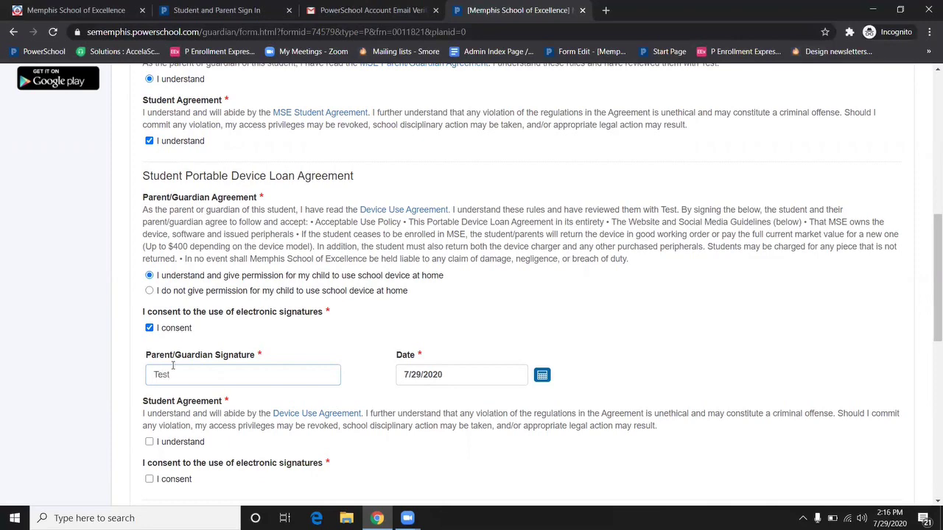
Step: Accept the device use student agreement with e-signature consent and student signature Test
{"action": "scroll", "coordinate": [173, 366], "scroll_direction": "down", "scroll_amount": 3}
{"action": "left_click", "coordinate": [160, 258]}
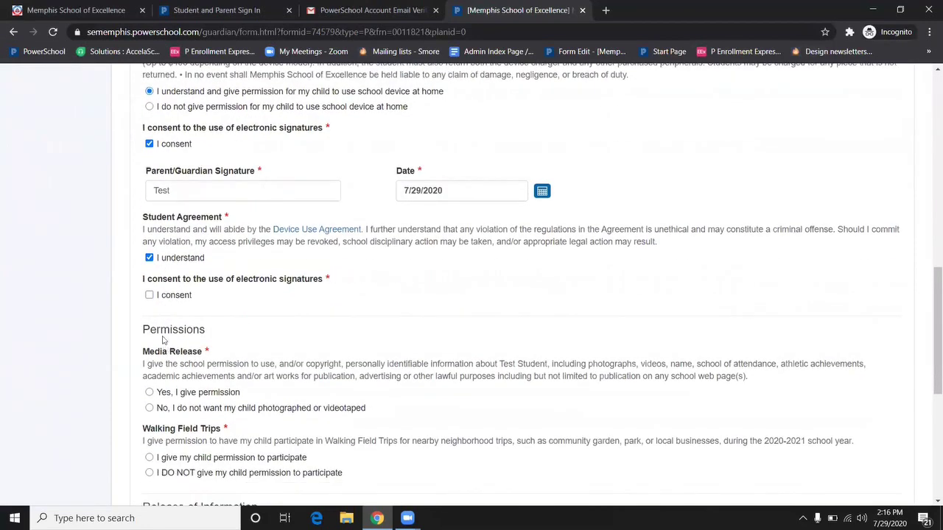
{"action": "left_click", "coordinate": [154, 295]}
{"action": "left_click", "coordinate": [189, 343]}
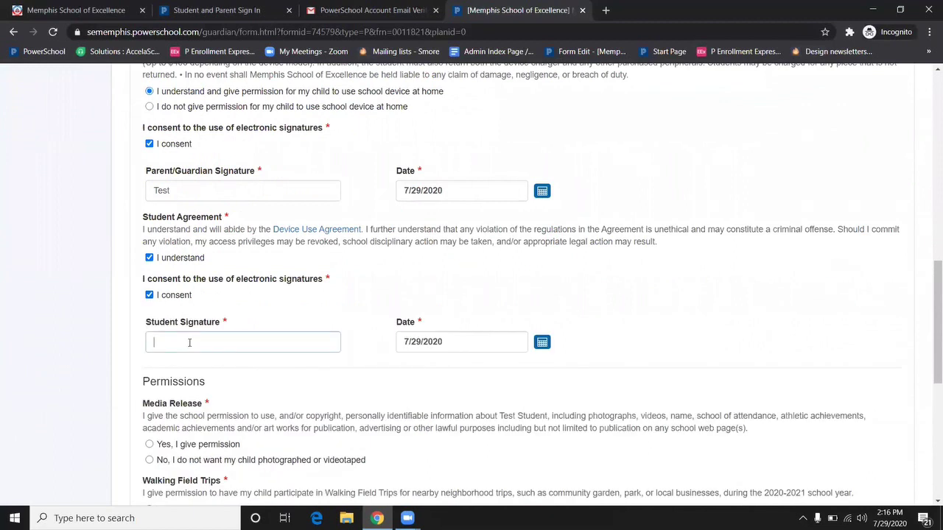
{"action": "type", "text": "Testt"}
Step: Grant media release, walking field trips, military recruiter and higher-education information release
{"action": "scroll", "coordinate": [190, 342], "scroll_direction": "down", "scroll_amount": 3}
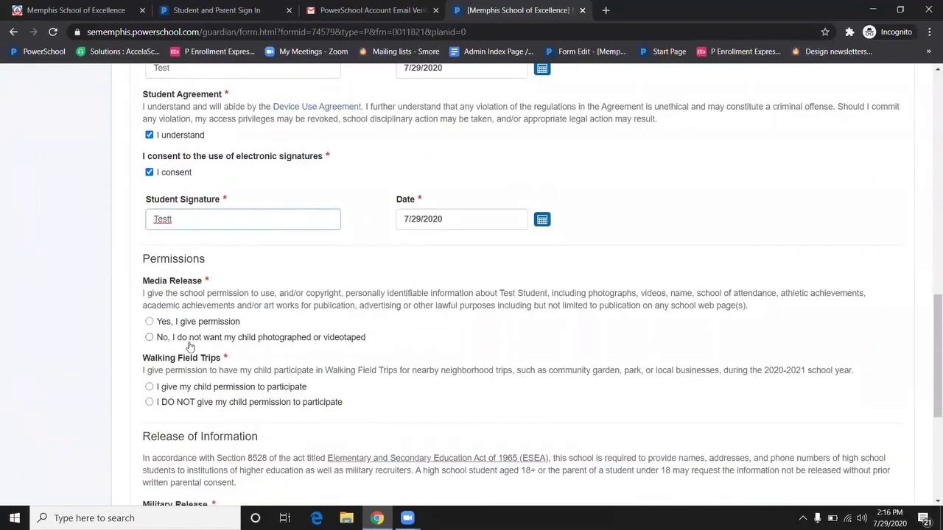
{"action": "left_click", "coordinate": [150, 261]}
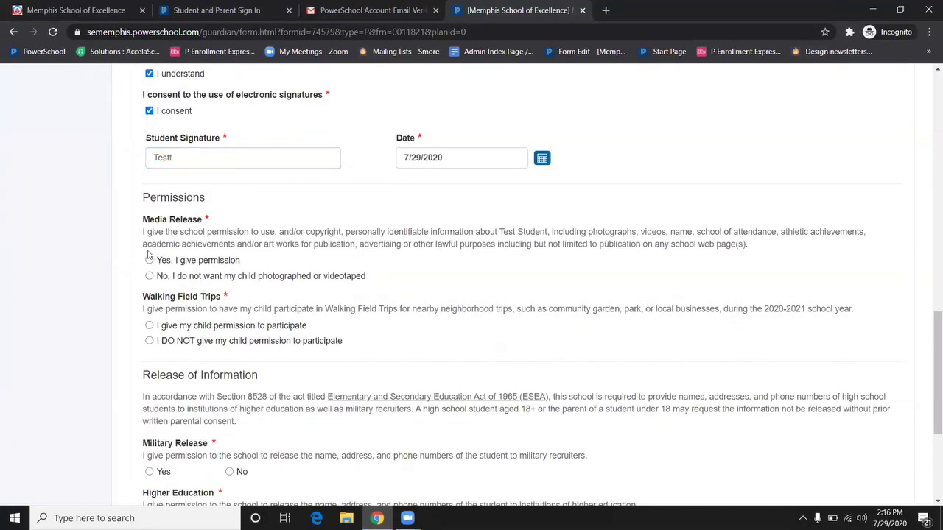
{"action": "left_click", "coordinate": [149, 326]}
{"action": "scroll", "coordinate": [198, 343], "scroll_direction": "down", "scroll_amount": 3}
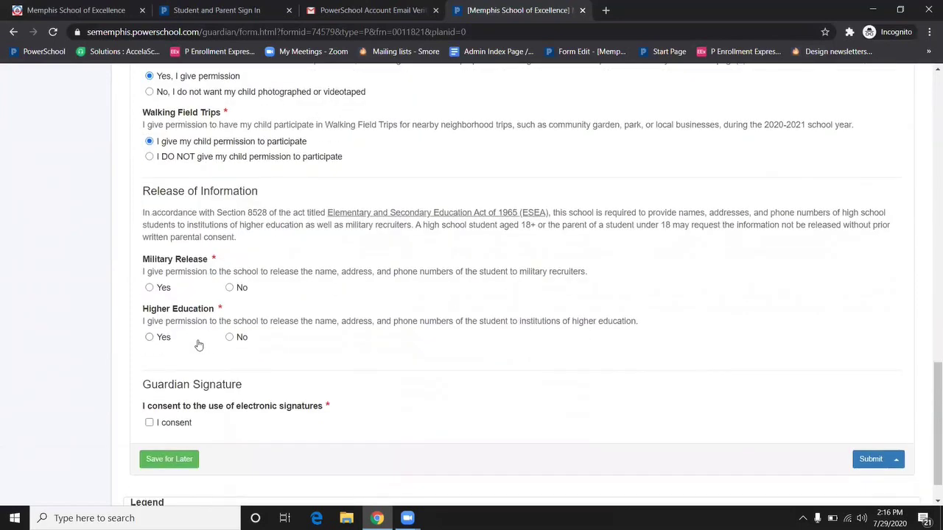
{"action": "left_click", "coordinate": [163, 290]}
{"action": "left_click", "coordinate": [152, 338]}
Step: Give guardian e-signature consent, sign and submit the Permissions/Agreements form
{"action": "left_click", "coordinate": [151, 424]}
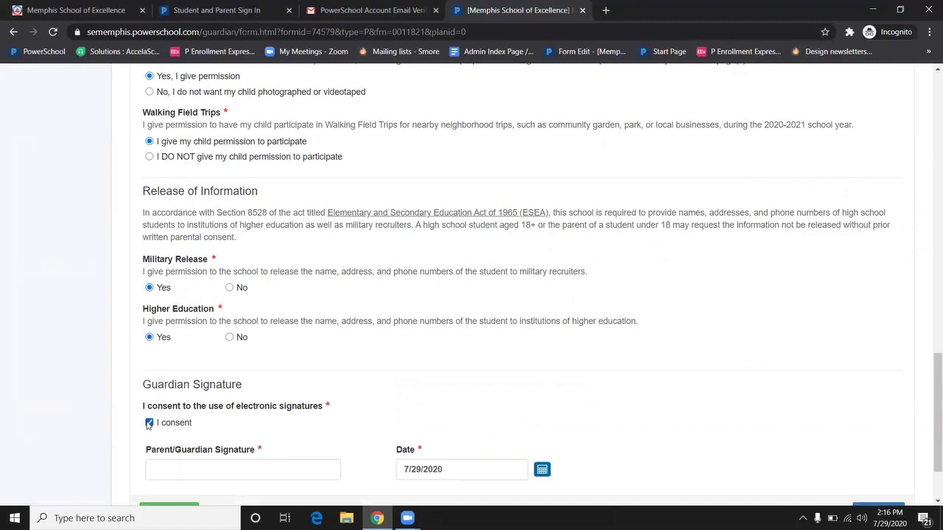
{"action": "scroll", "coordinate": [172, 433], "scroll_direction": "down", "scroll_amount": 2}
{"action": "left_click", "coordinate": [171, 381]}
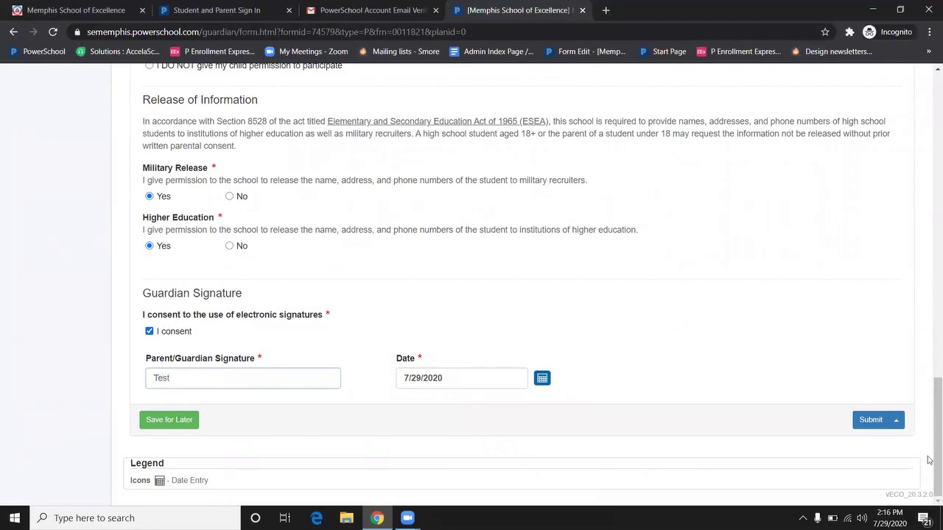
{"action": "left_click", "coordinate": [865, 426]}
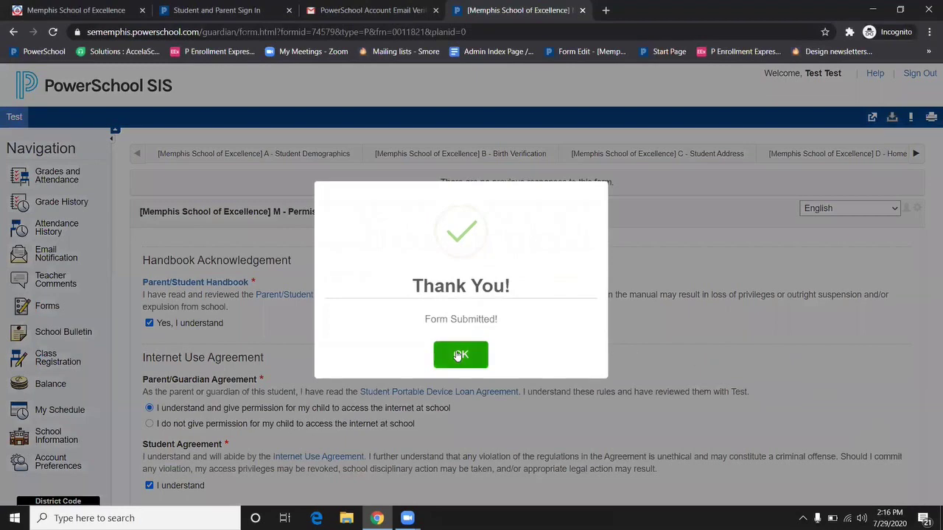
Step: Dismiss the Thank You confirmation to move on to the Dismissal Questionnaire
{"action": "left_click", "coordinate": [459, 355]}
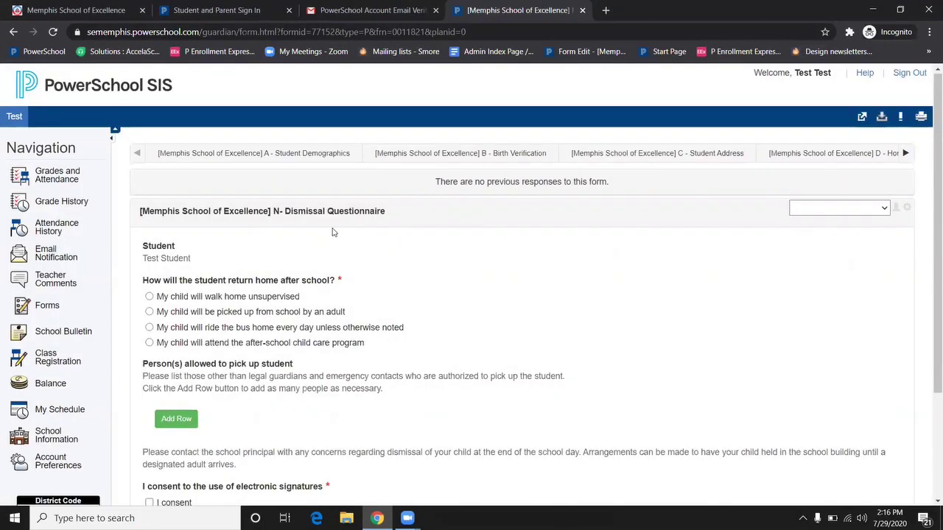
Step: Choose adult pickup after school and add a pickup contact with a test name and phone number
{"action": "scroll", "coordinate": [190, 301], "scroll_direction": "down", "scroll_amount": 2}
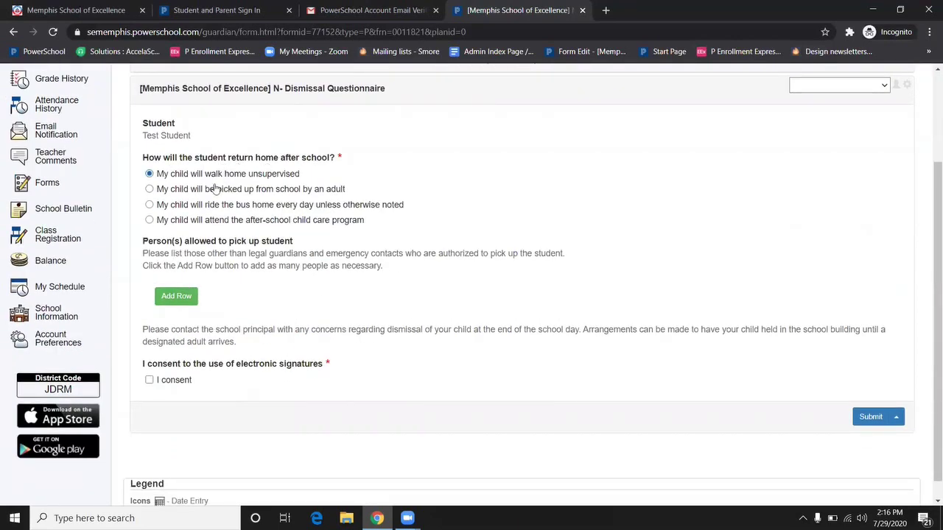
{"action": "left_click", "coordinate": [176, 190]}
{"action": "scroll", "coordinate": [176, 190], "scroll_direction": "down", "scroll_amount": 1}
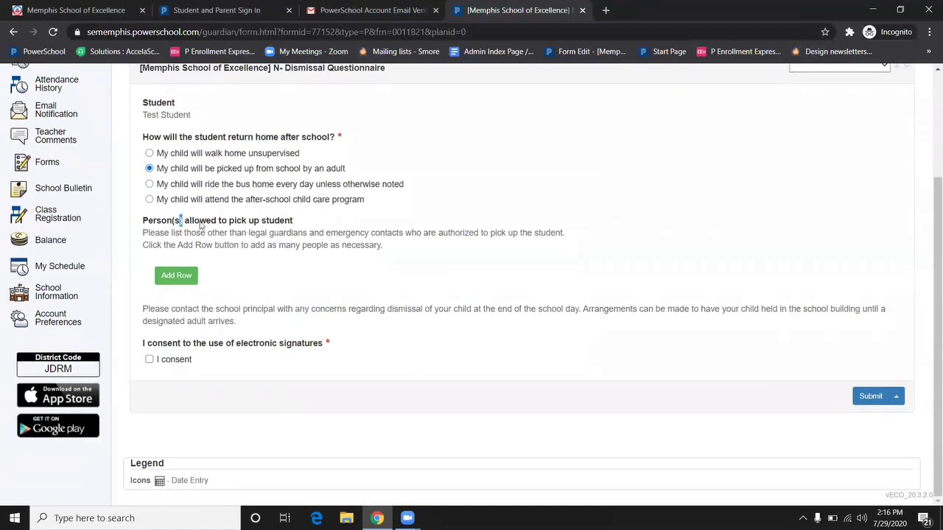
{"action": "left_click_drag", "start_coordinate": [180, 221], "coordinate": [242, 223]}
{"action": "left_click", "coordinate": [185, 277]}
{"action": "left_click", "coordinate": [191, 286]}
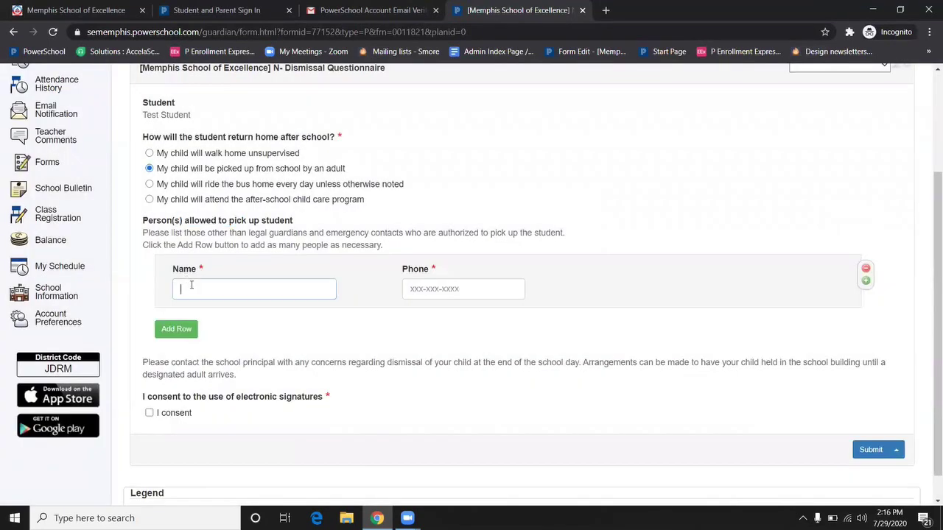
{"action": "type", "text": "Test"}
{"action": "key", "text": "Tab"}
{"action": "type", "text": "1231231222"}
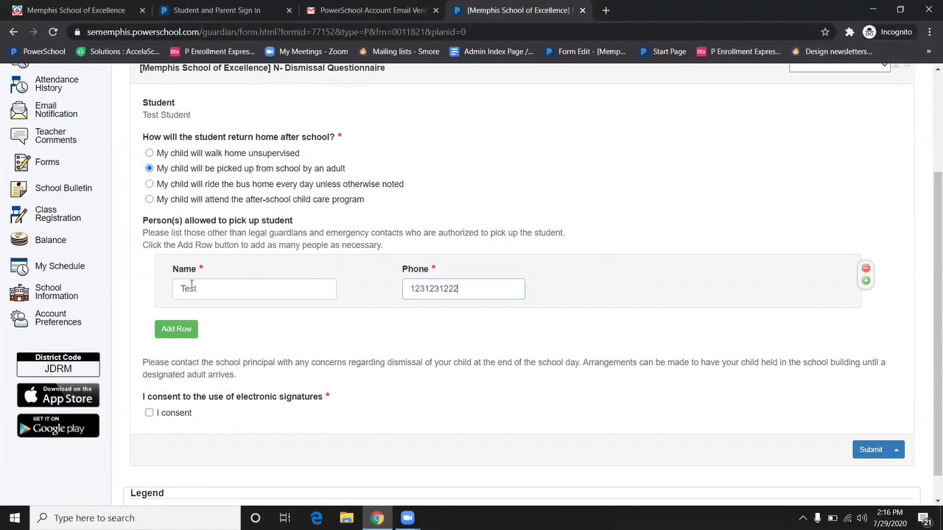
Step: Consent to electronic signatures, add the guardian signature, submit the questionnaire and close the confirmation
{"action": "scroll", "coordinate": [192, 283], "scroll_direction": "down", "scroll_amount": 1}
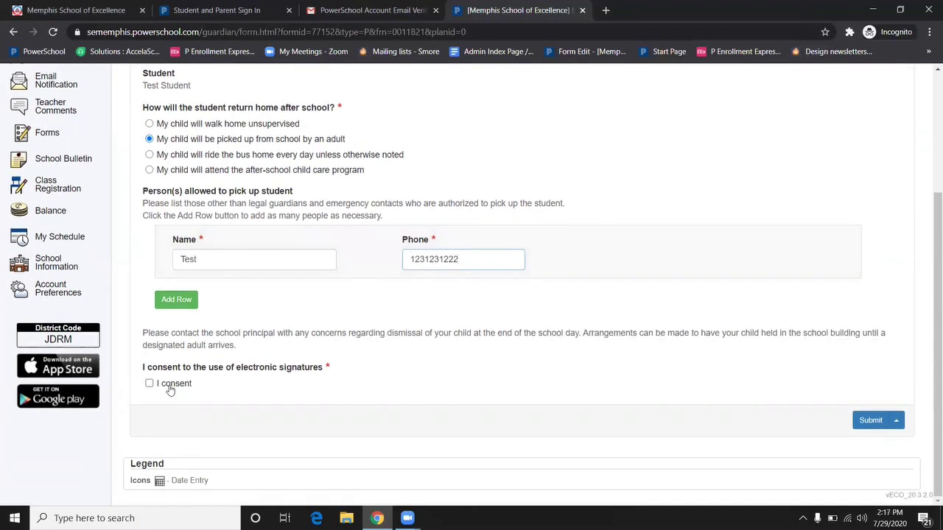
{"action": "left_click", "coordinate": [169, 385]}
{"action": "left_click", "coordinate": [196, 427]}
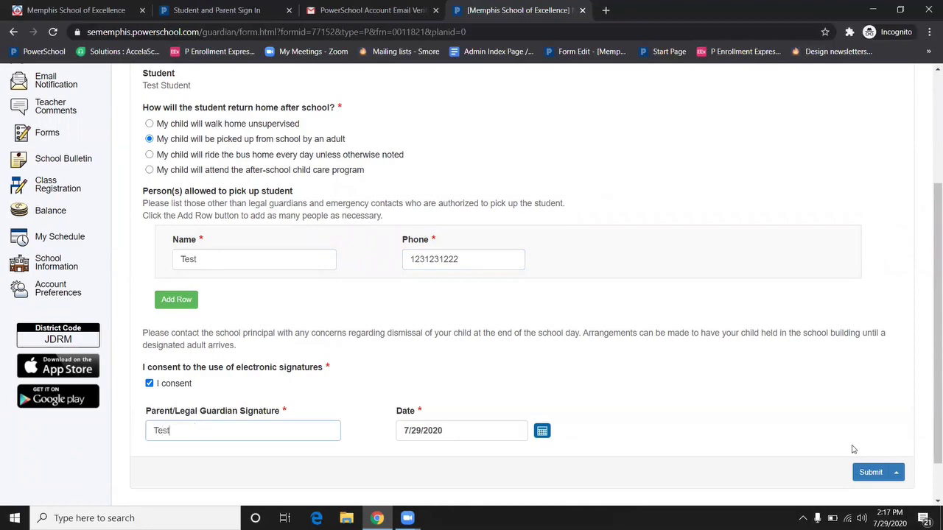
{"action": "left_click", "coordinate": [870, 472]}
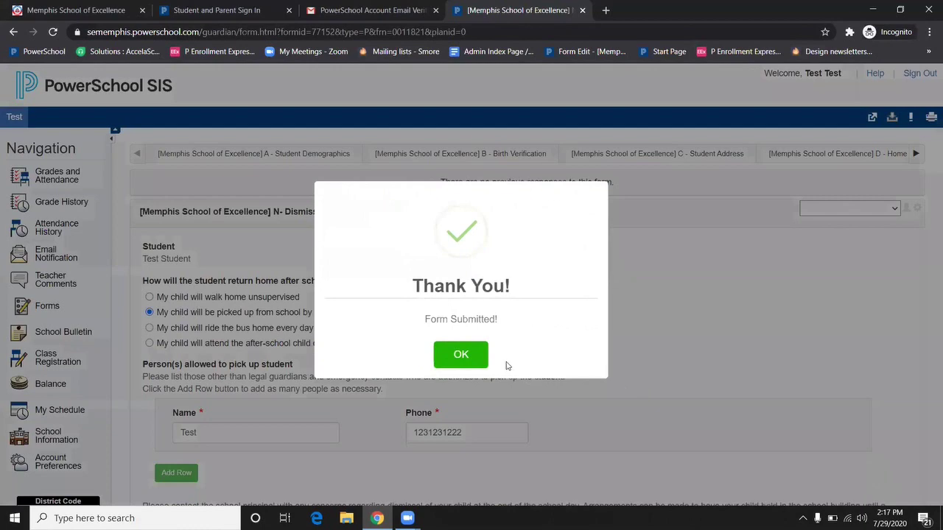
{"action": "left_click", "coordinate": [475, 361]}
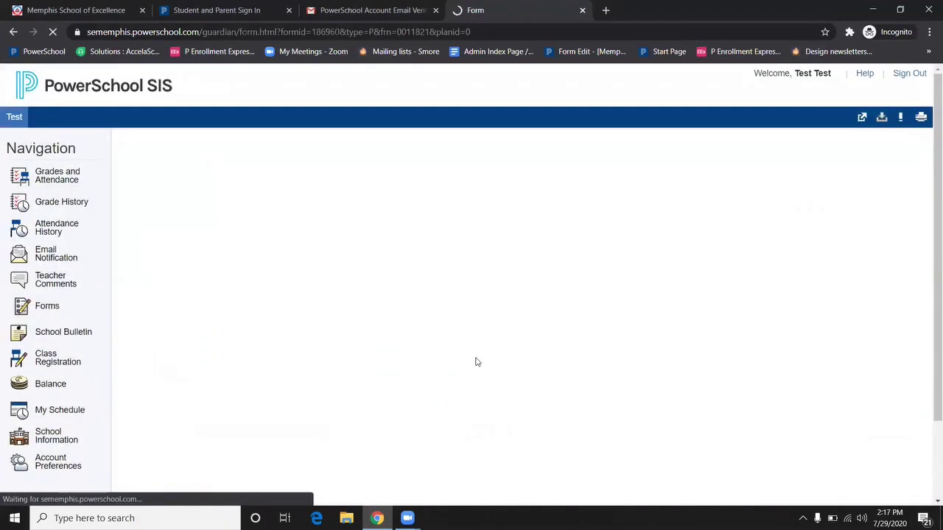